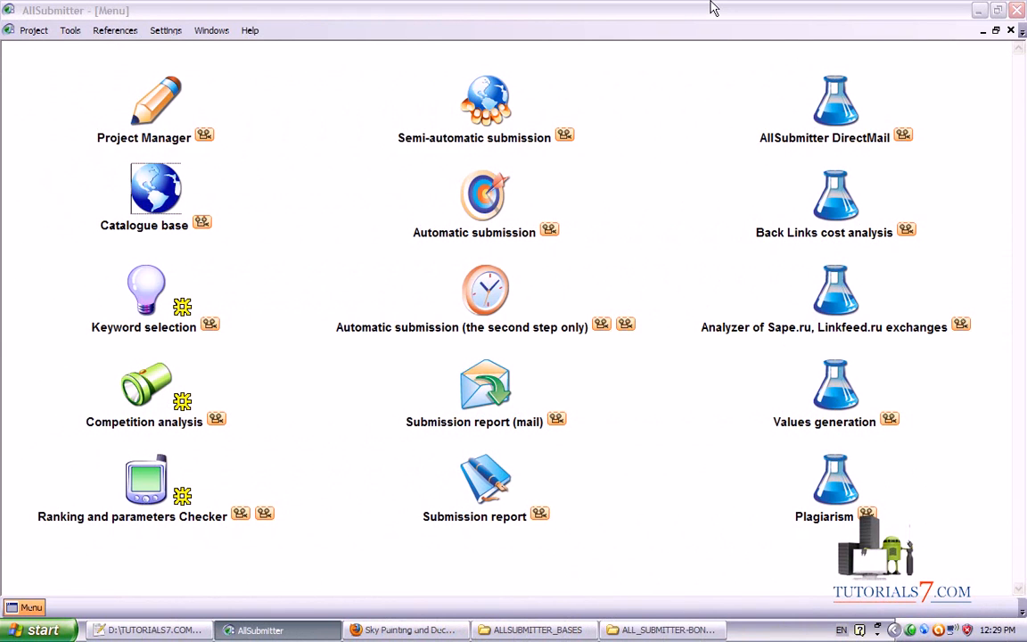
Open Project Manager and bring up the actions menu for the skypaintingdecorating.co.uk project
double_click(159, 115)
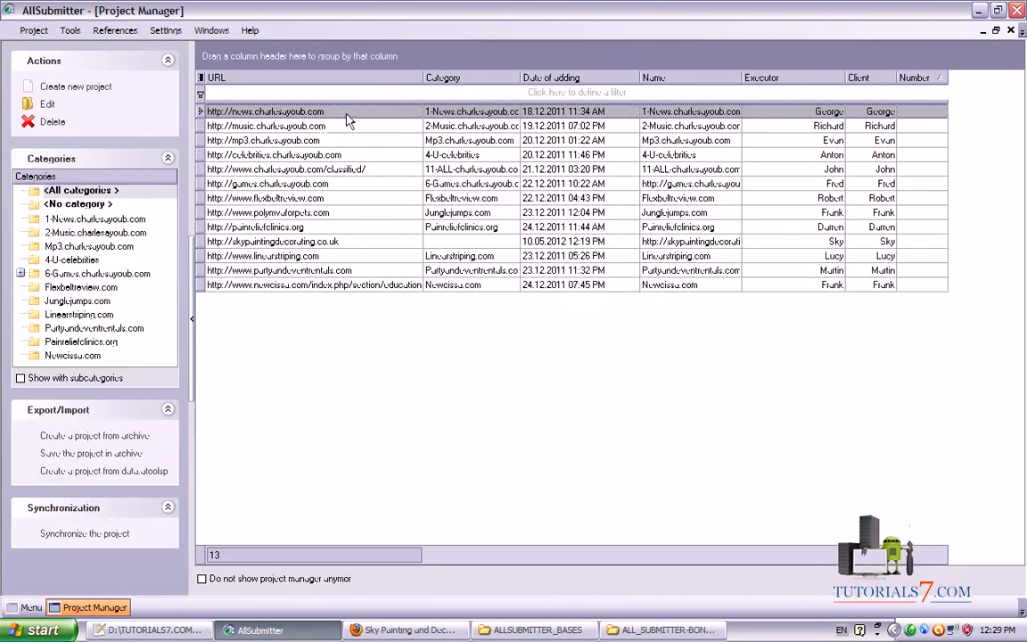
click(253, 242)
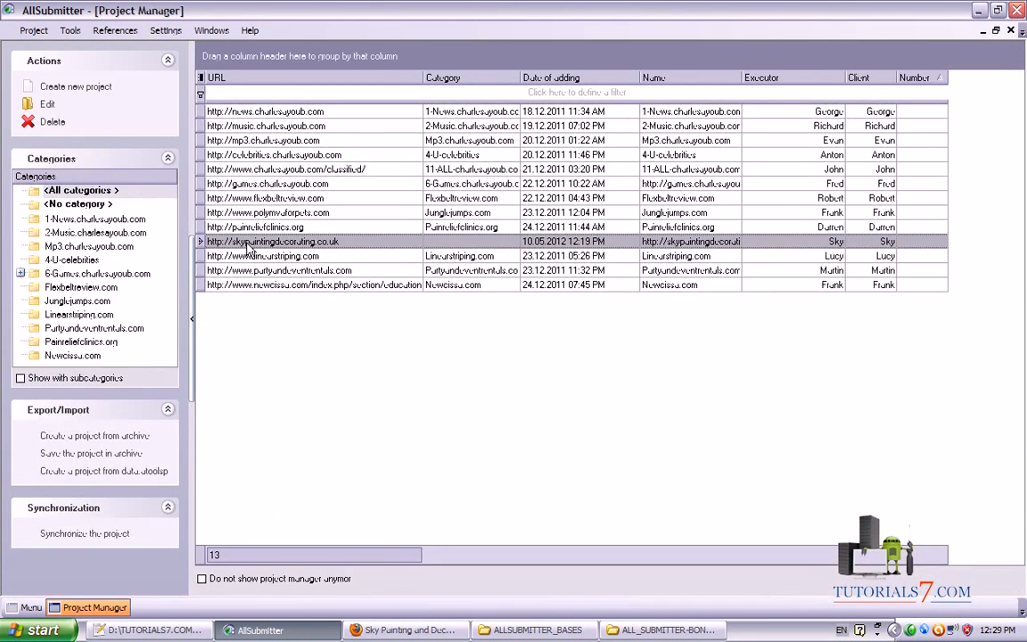
right_click(253, 243)
Import 300 UserName variants from USERNAME.txt into the project's contact information and save the project
click(277, 270)
click(361, 87)
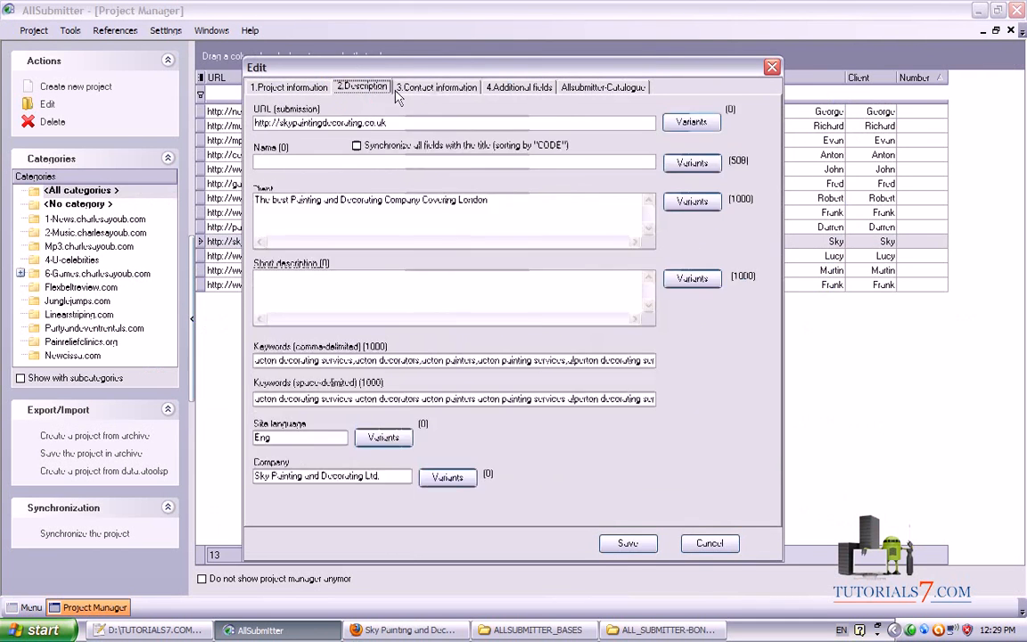
click(434, 87)
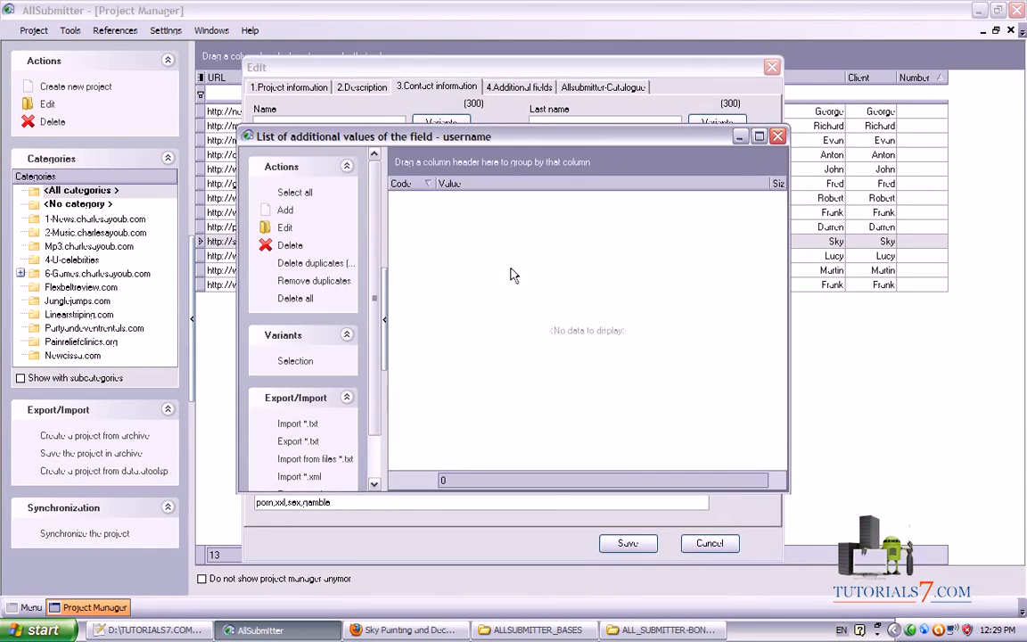
click(303, 424)
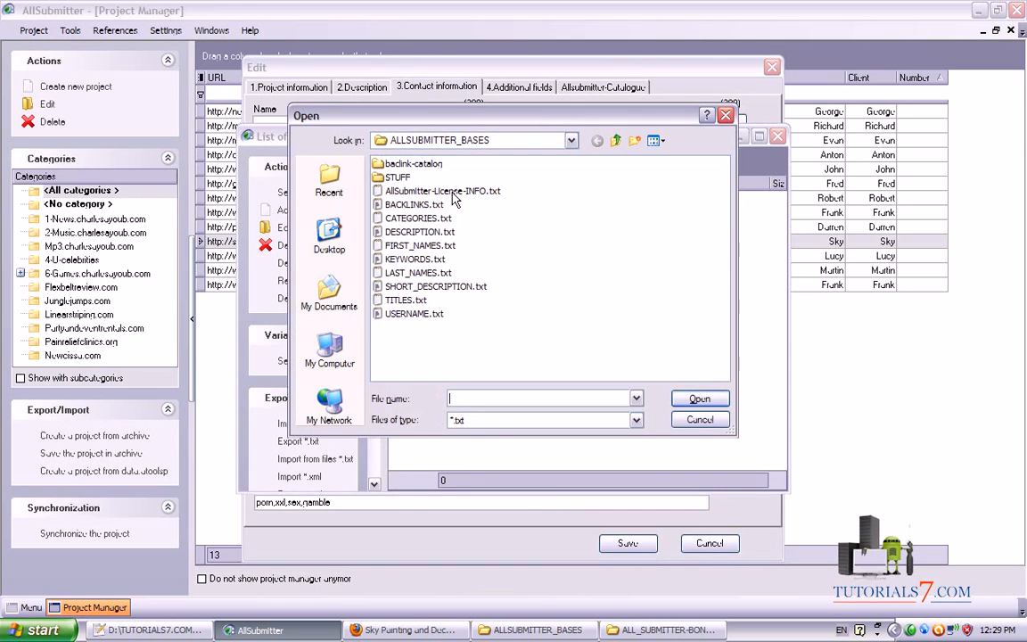
double_click(409, 314)
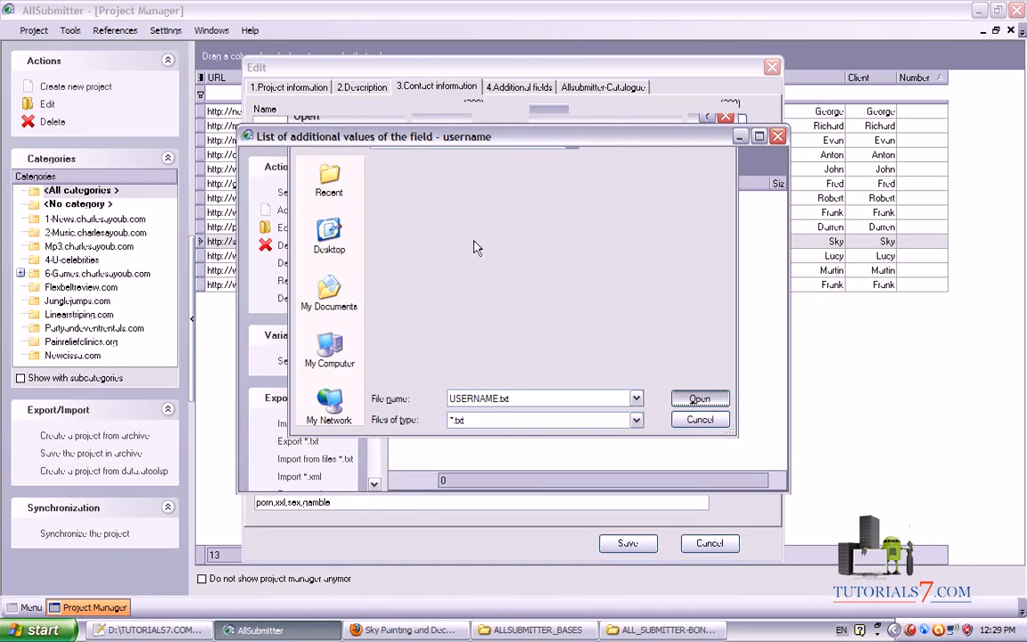
click(778, 137)
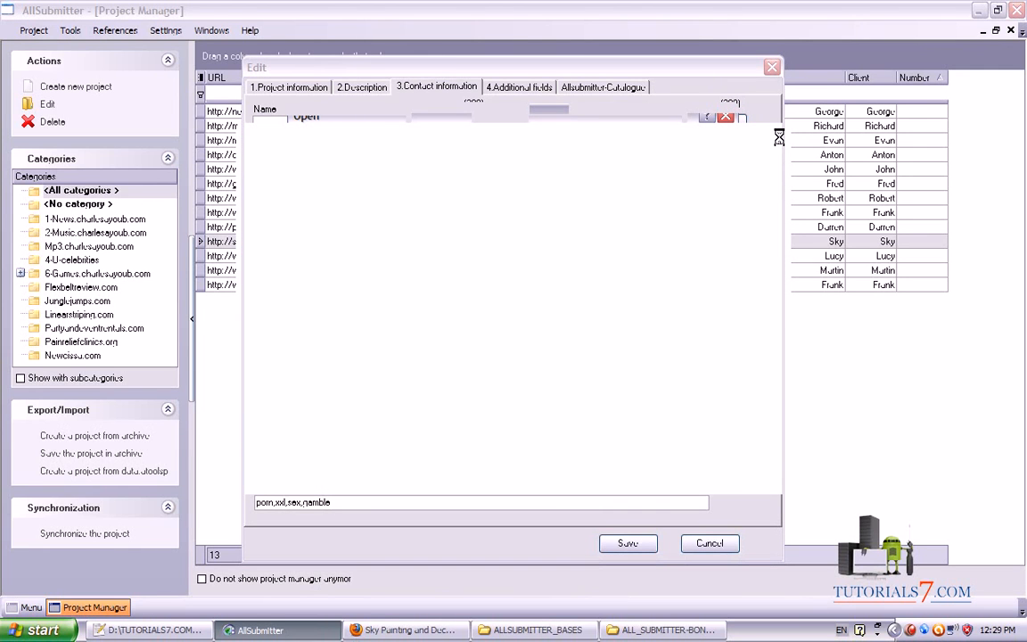
click(778, 138)
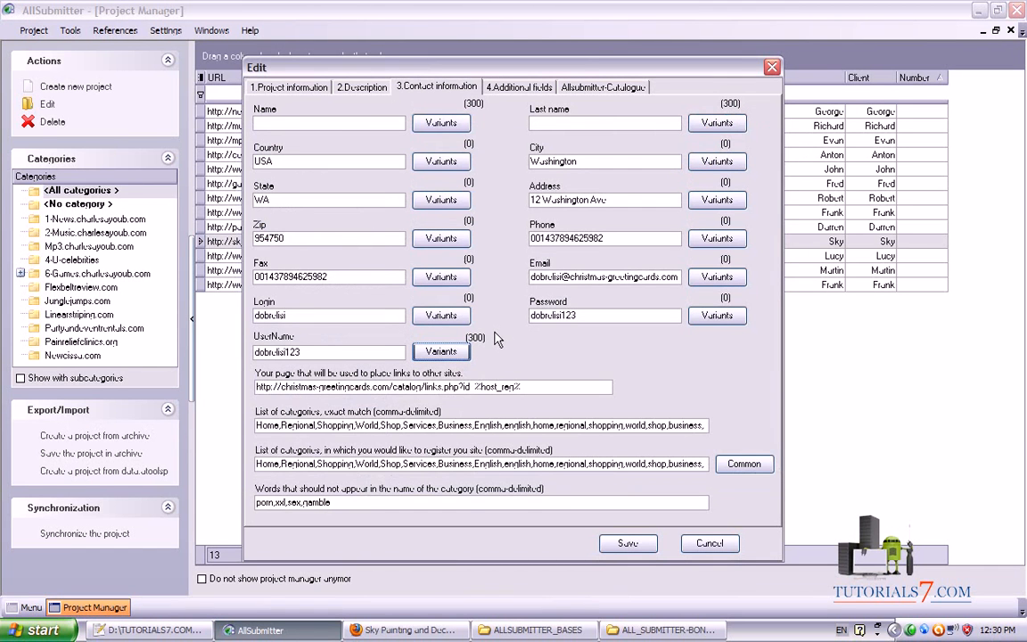
mouse_move(490, 334)
mouse_down()
mouse_move(461, 337)
mouse_move(509, 344)
mouse_up()
key(Escape)
click(635, 546)
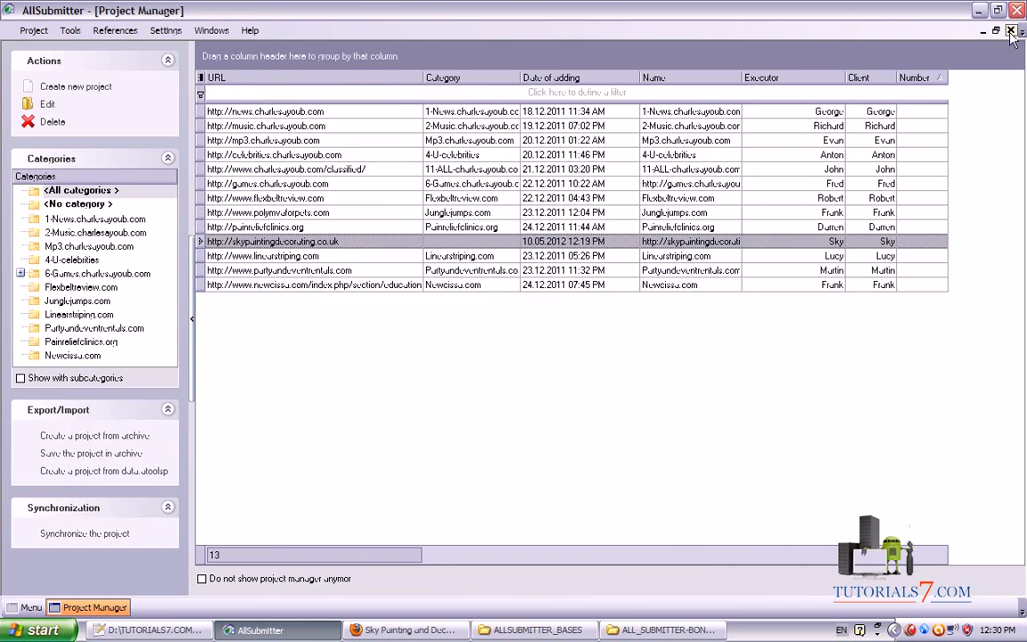
Open the Catalogue base from the menu and delete category 10
click(1011, 32)
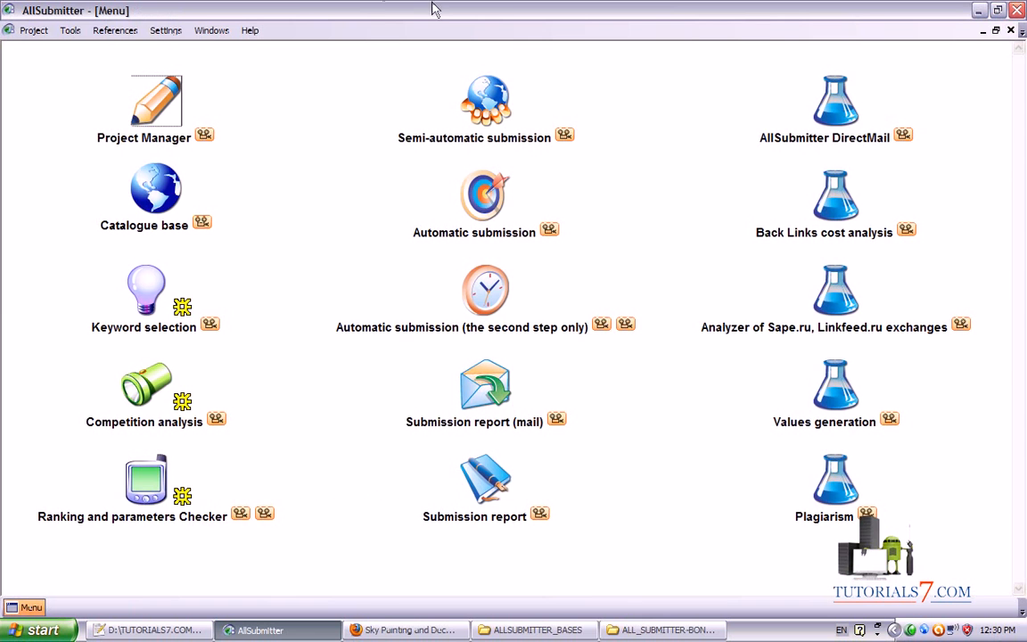
click(147, 183)
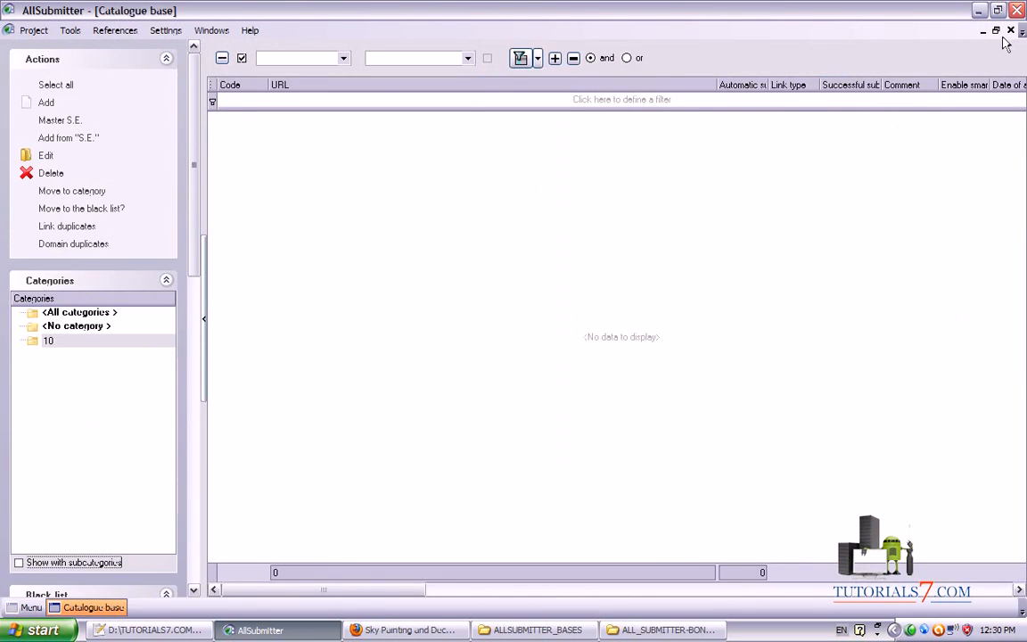
click(1010, 30)
mouse_move(216, 160)
mouse_down()
mouse_move(77, 266)
mouse_move(88, 127)
mouse_up()
key(Escape)
click(159, 196)
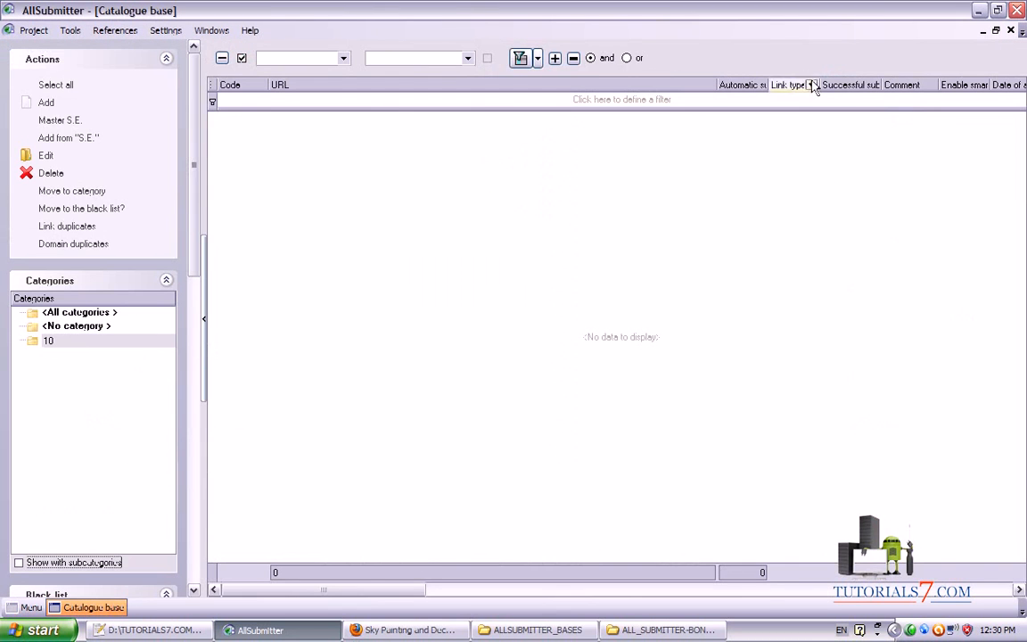
right_click(75, 344)
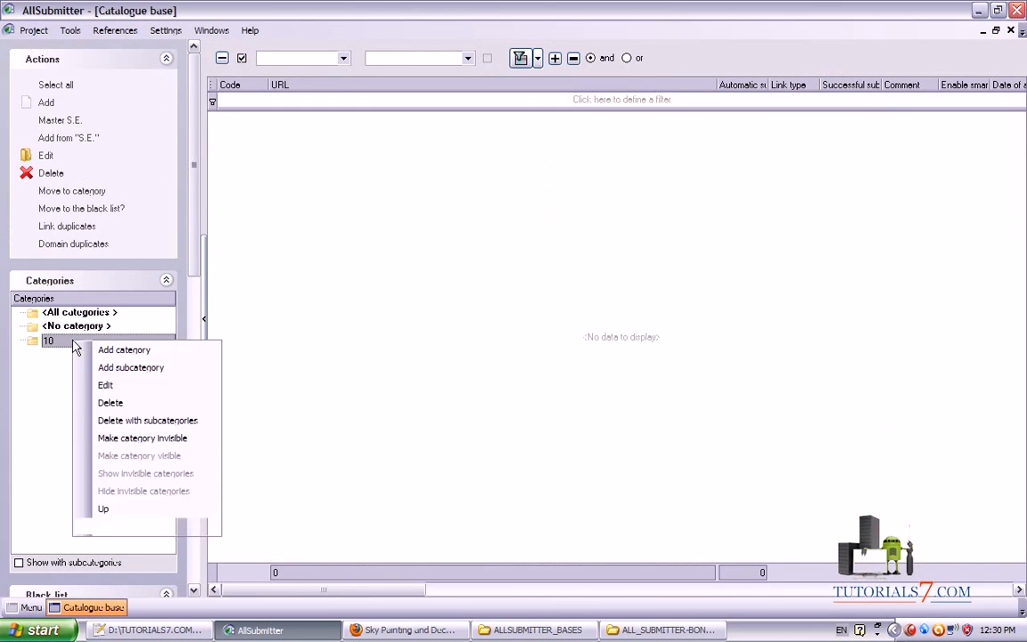
click(109, 405)
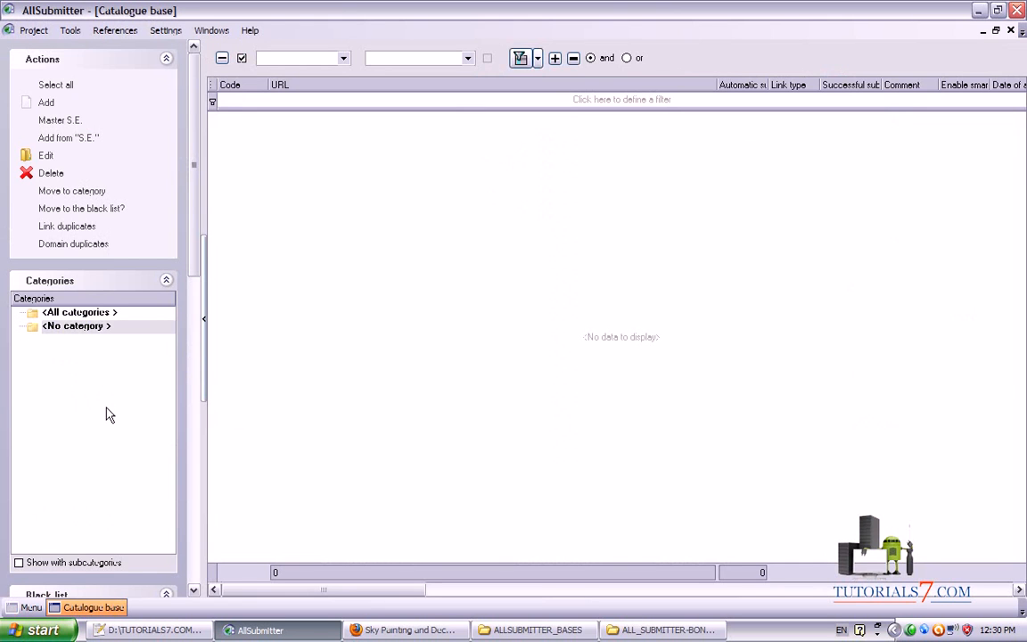
Add a new catalogue category named '1'
right_click(69, 348)
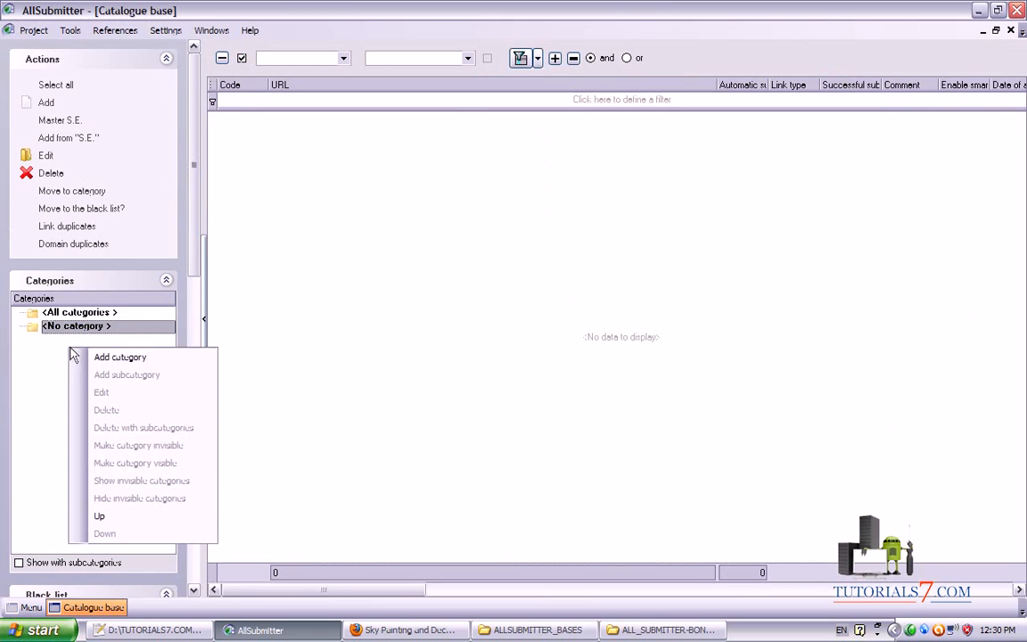
click(128, 357)
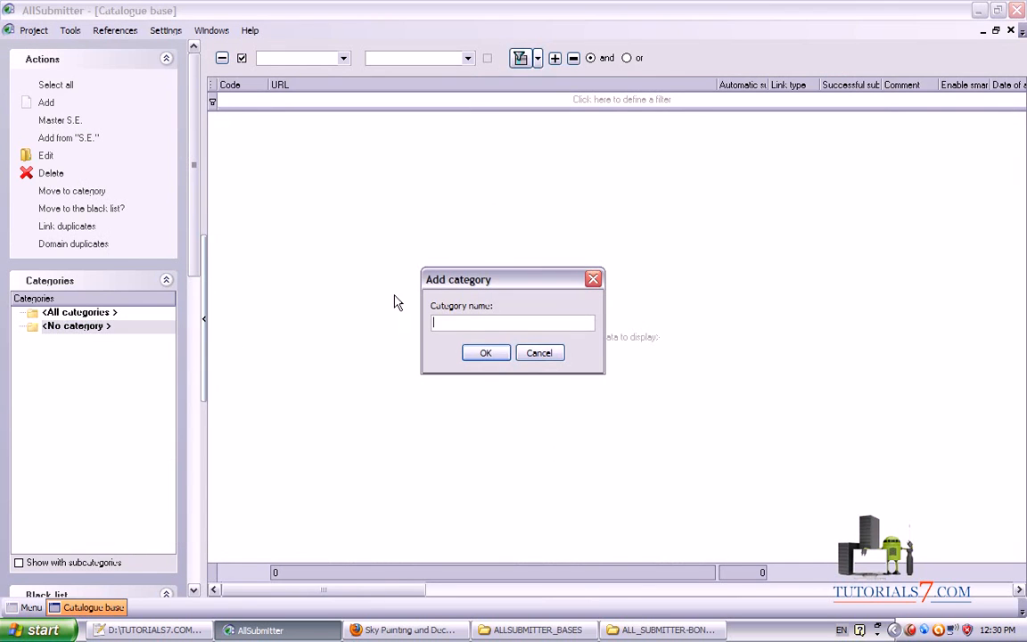
text(1)
click(487, 352)
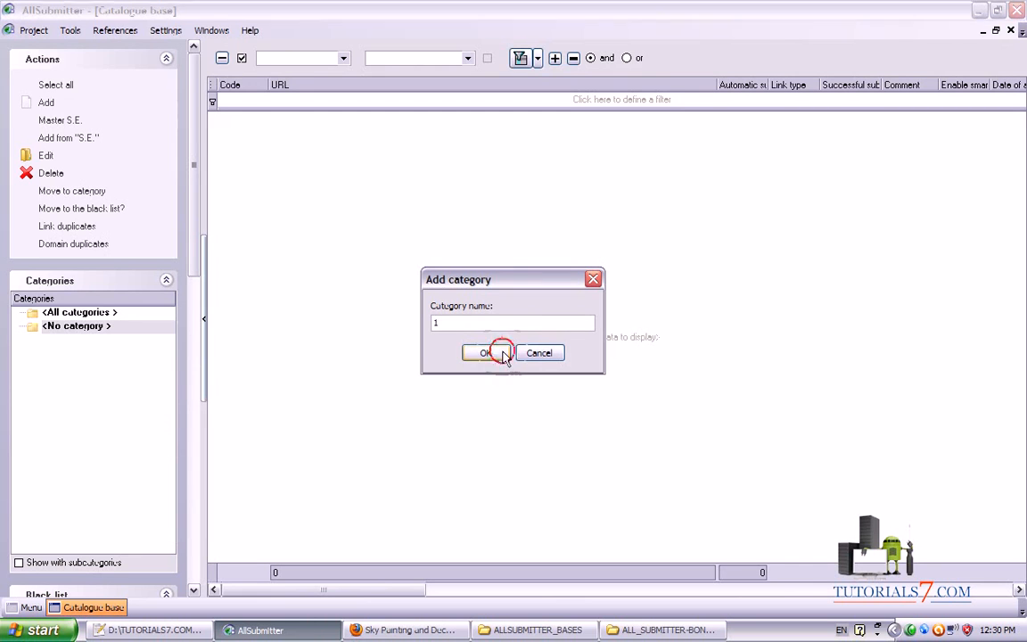
Import the links from 1.asd4 into category 1 via Import from *.asd4 and start the import
right_click(314, 143)
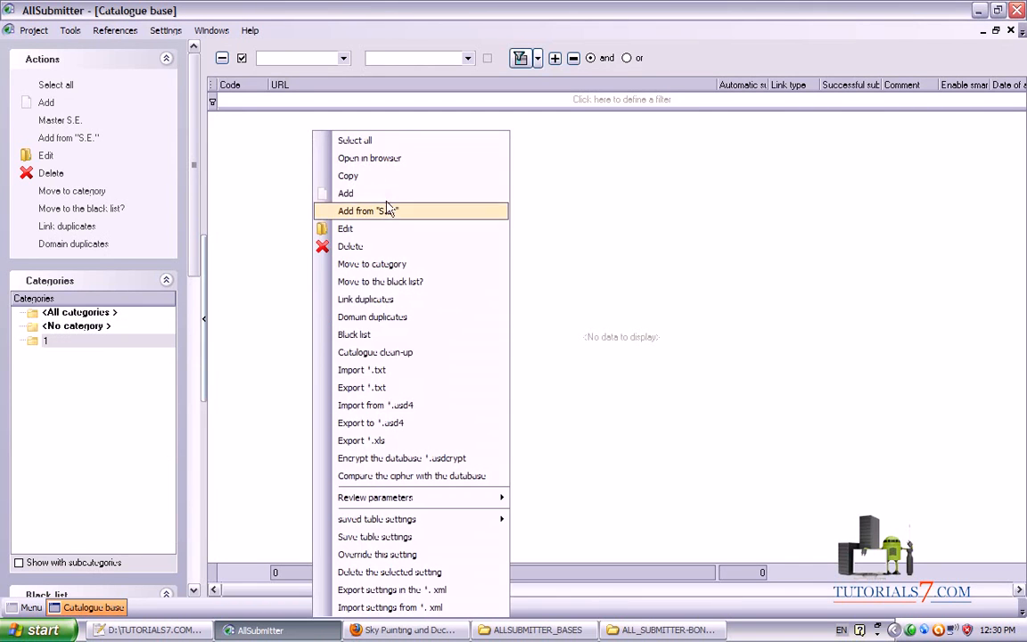
click(528, 178)
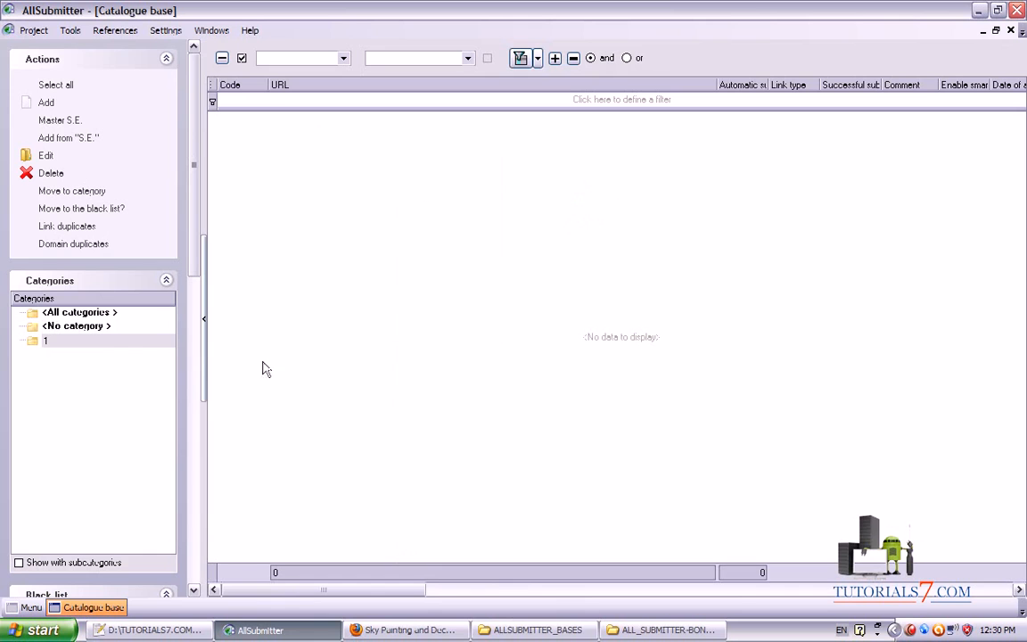
mouse_move(23, 359)
mouse_down()
mouse_move(124, 347)
mouse_move(22, 349)
mouse_move(50, 358)
mouse_up()
drag(126, 347, 364, 259)
drag(312, 257, 333, 305)
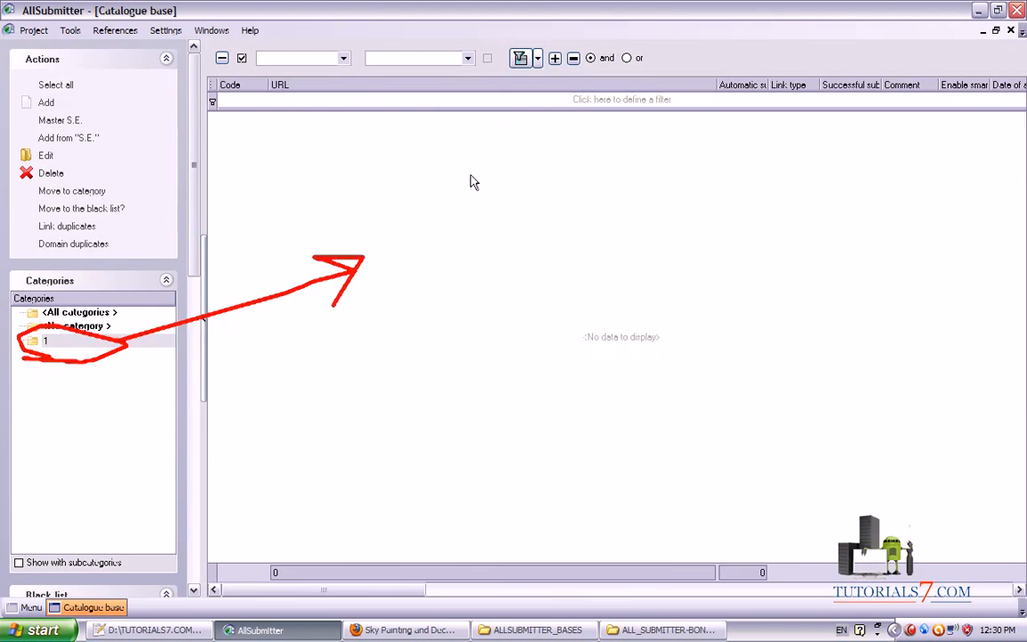
right_click(459, 173)
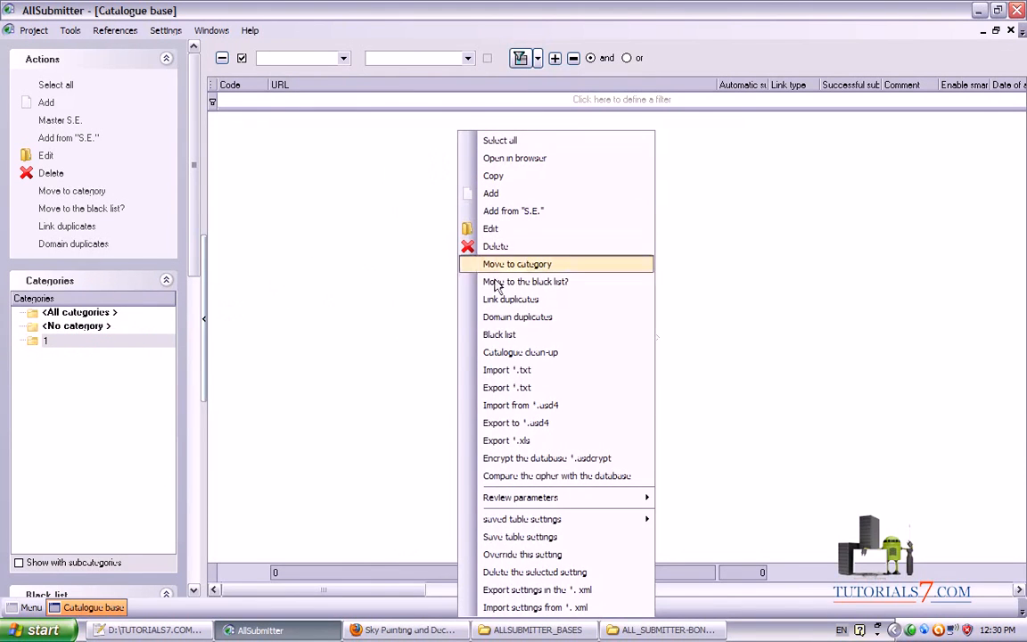
click(522, 413)
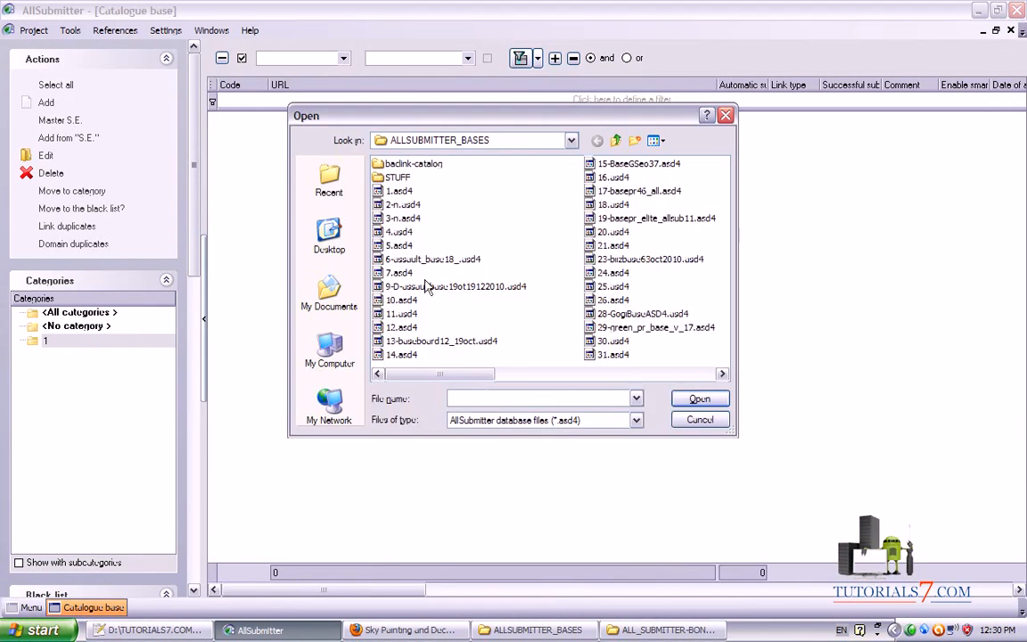
click(723, 375)
drag(544, 377, 378, 331)
click(398, 190)
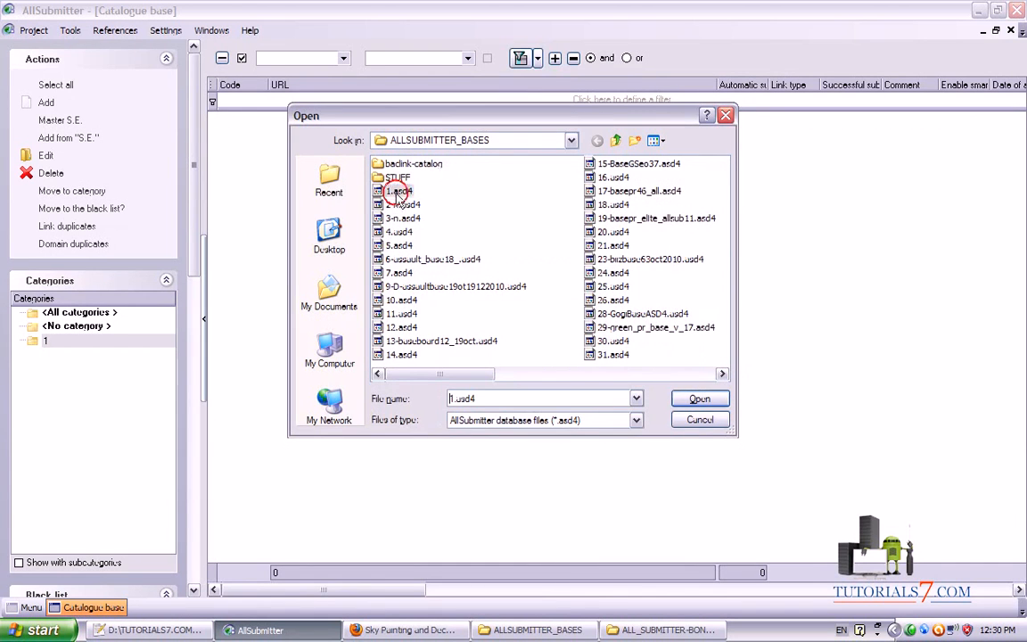
click(700, 398)
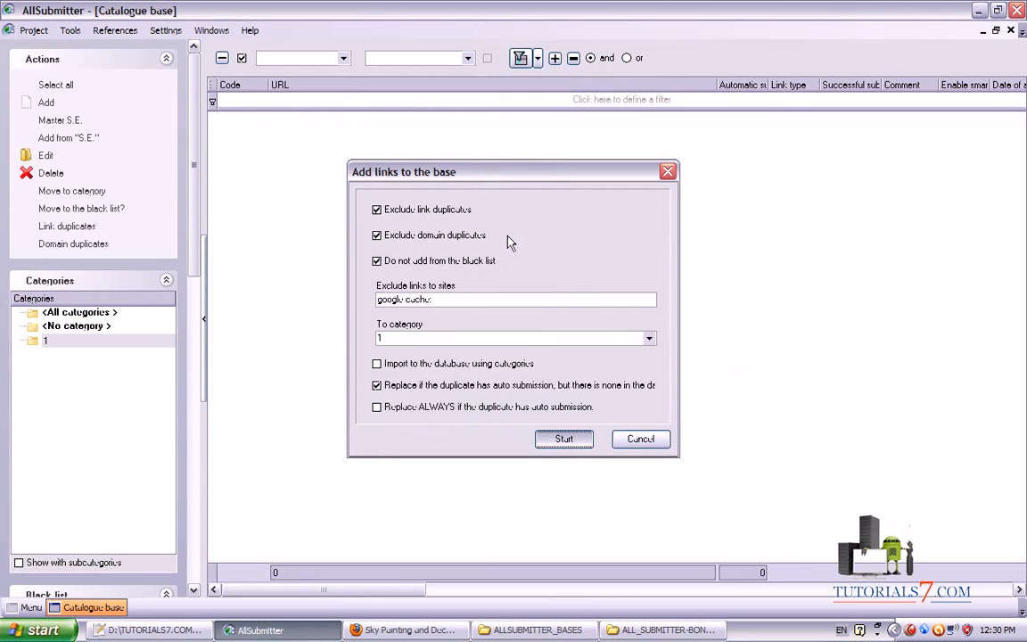
click(406, 630)
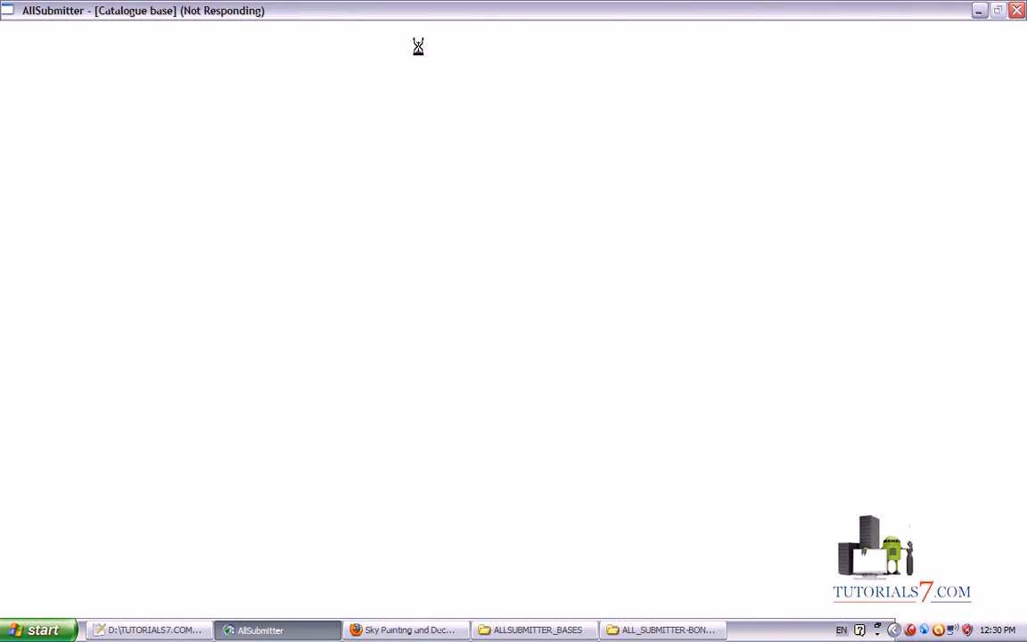
Load GOOGLE.RU in a new Firefox tab and search for 'directories for allsubmitter'
click(406, 630)
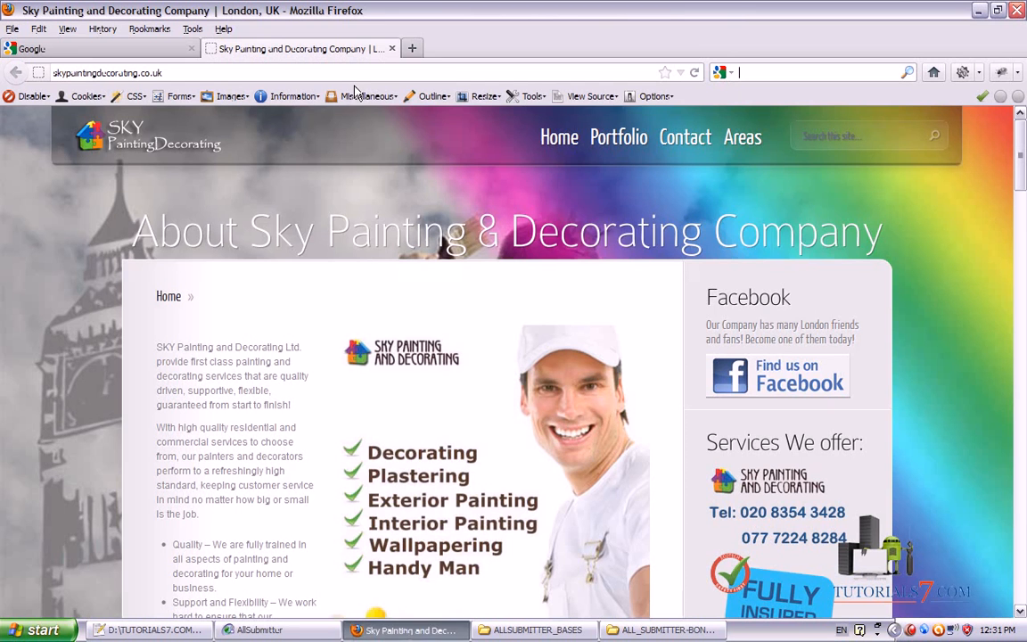
click(412, 52)
text(GOOGLE.RU)
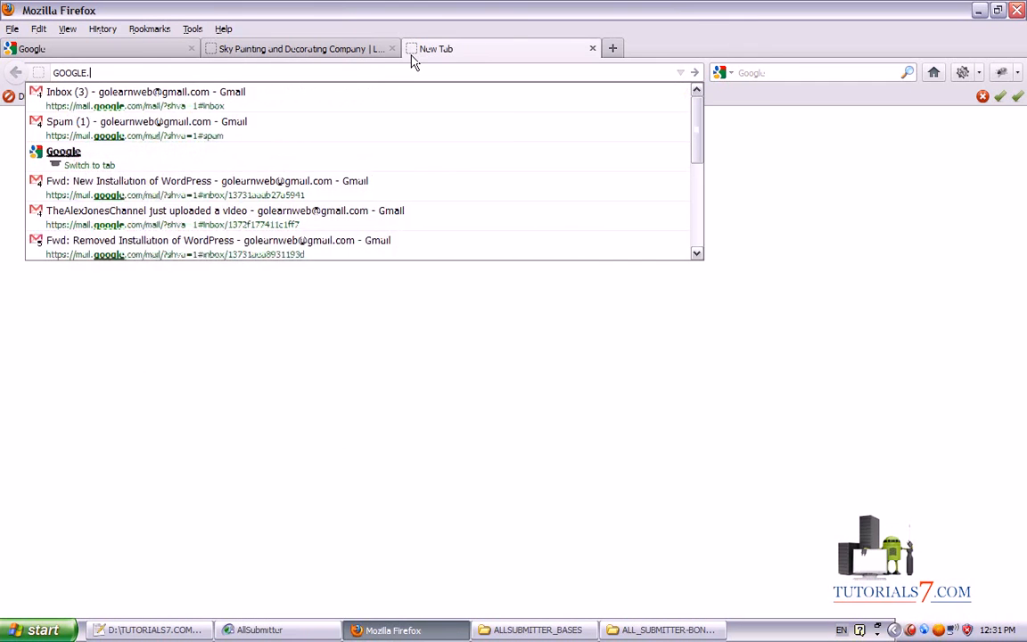
key(Return)
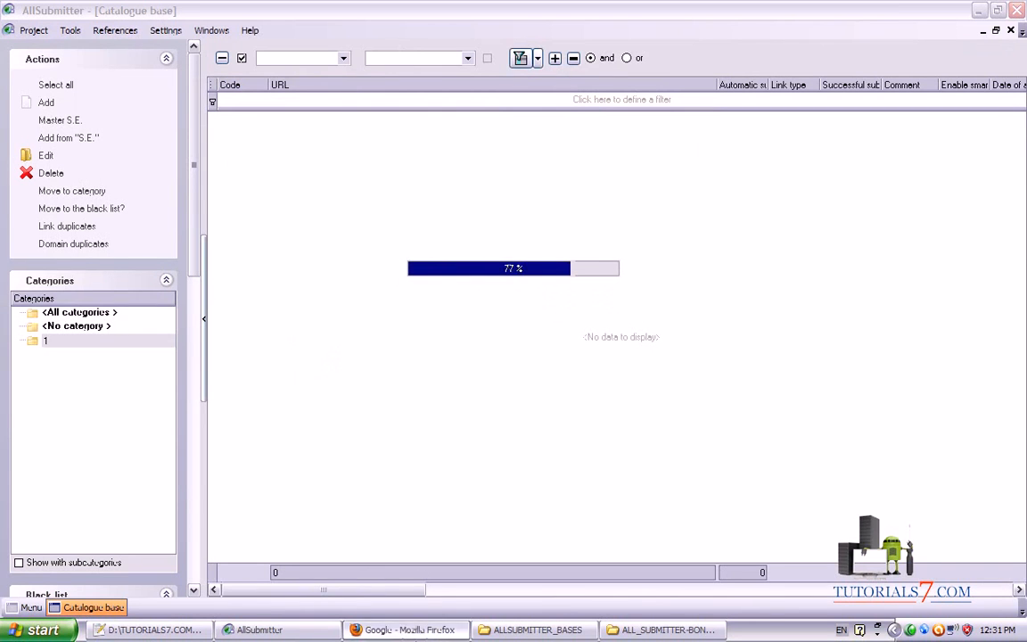
click(404, 629)
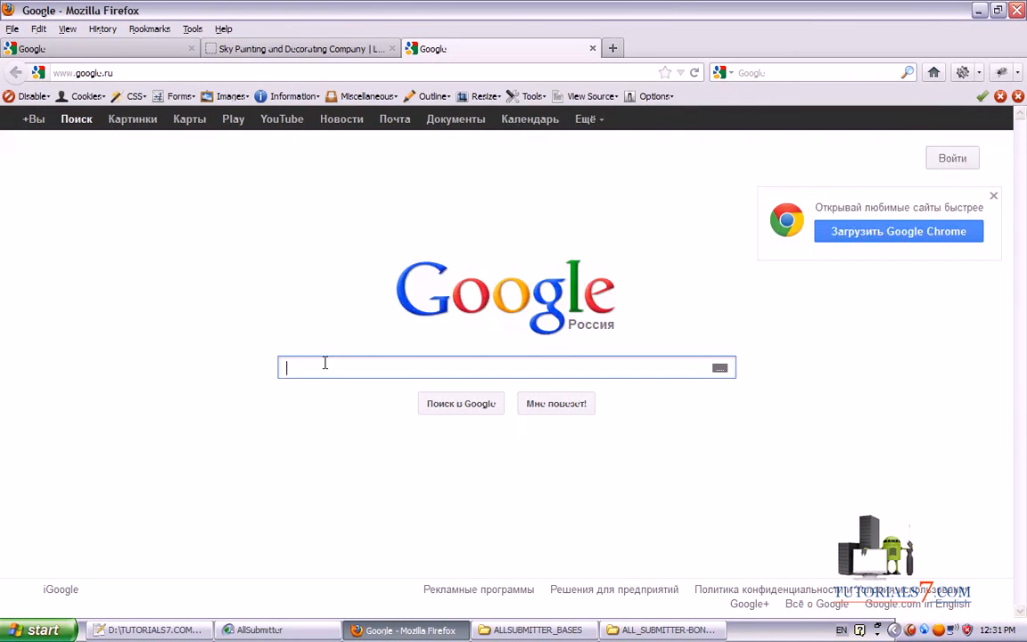
text(direc)
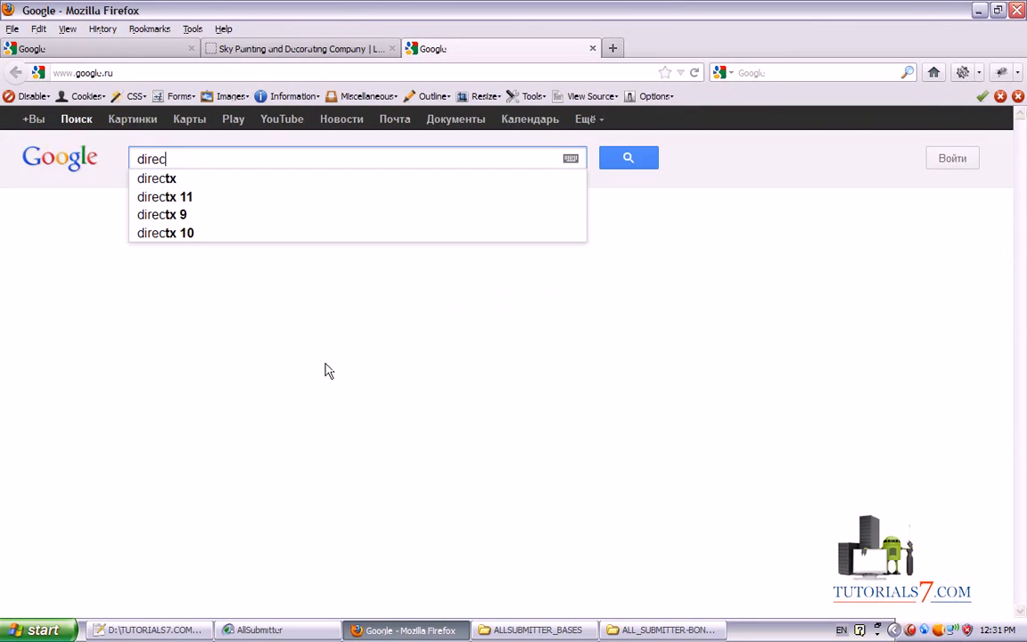
text(tories)
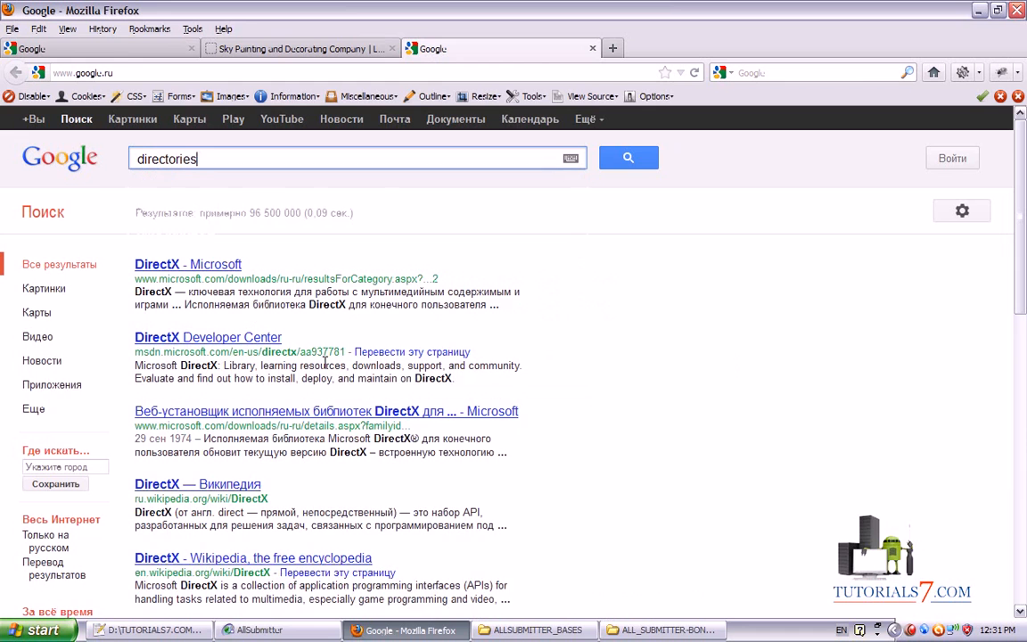
text( for allsubmitter)
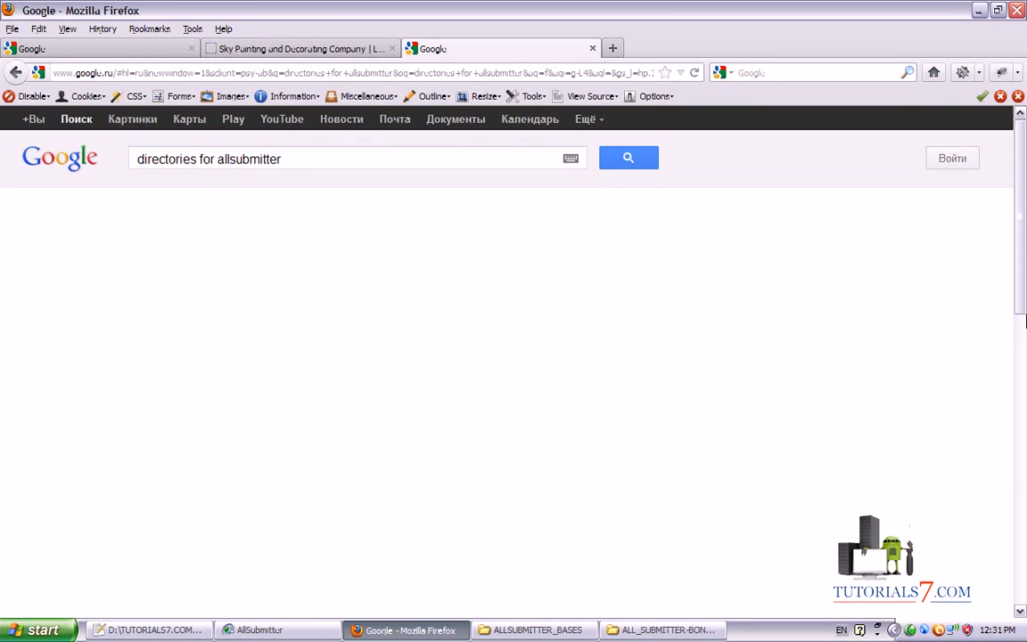
scroll(730, 238, down, 2)
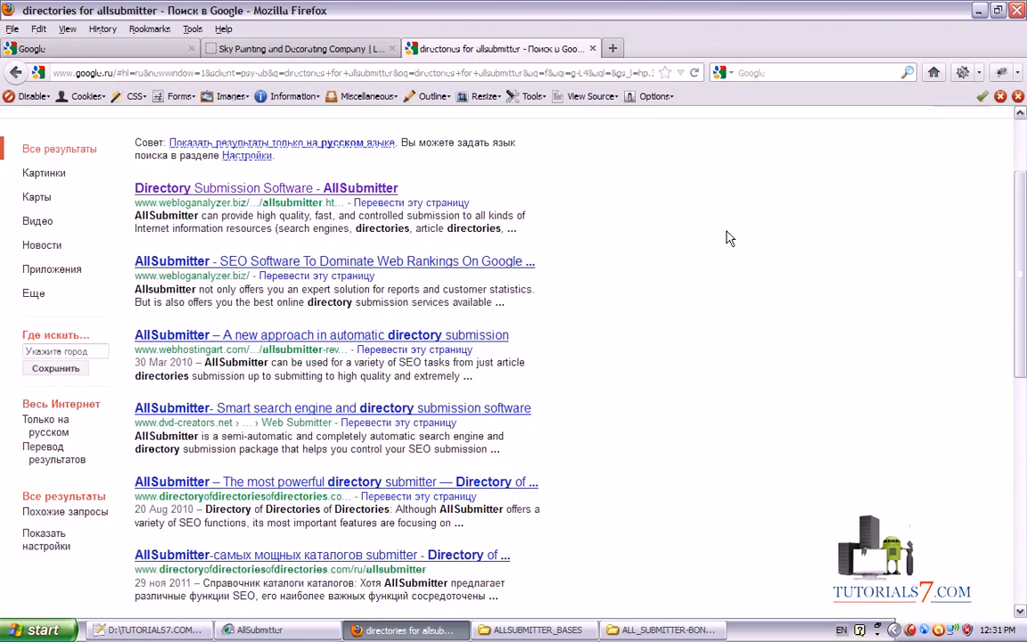
Open the second result, the AllSubmitter software page, in a new tab, view it, then return to the results
right_click(254, 265)
click(287, 272)
scroll(287, 272, down, 3)
scroll(526, 142, down, 1)
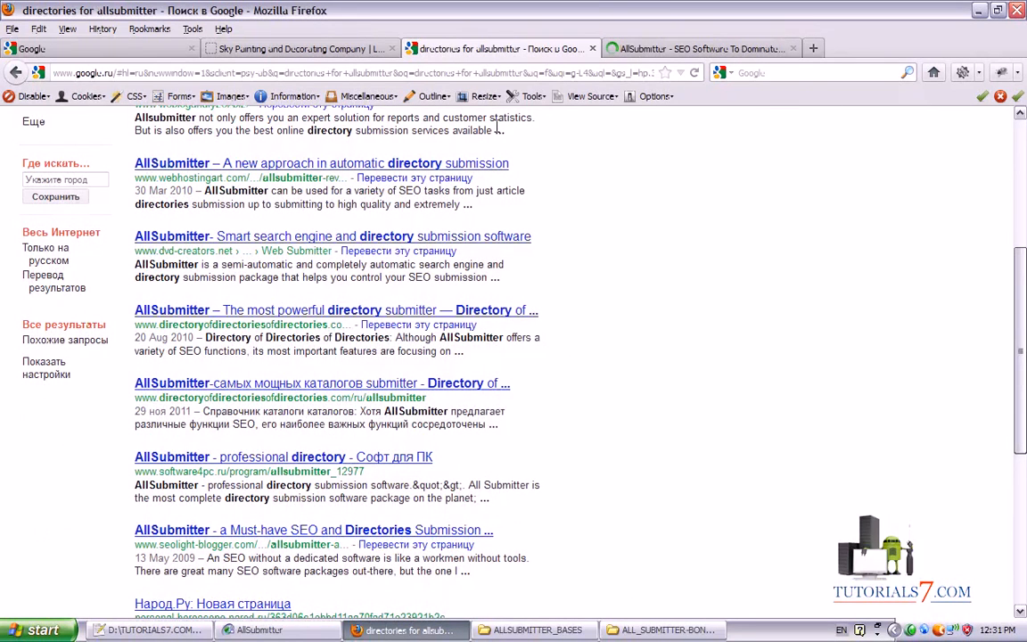
mouse_move(558, 139)
mouse_down()
mouse_move(584, 145)
mouse_move(688, 426)
mouse_move(147, 587)
mouse_move(187, 219)
mouse_move(558, 139)
mouse_up()
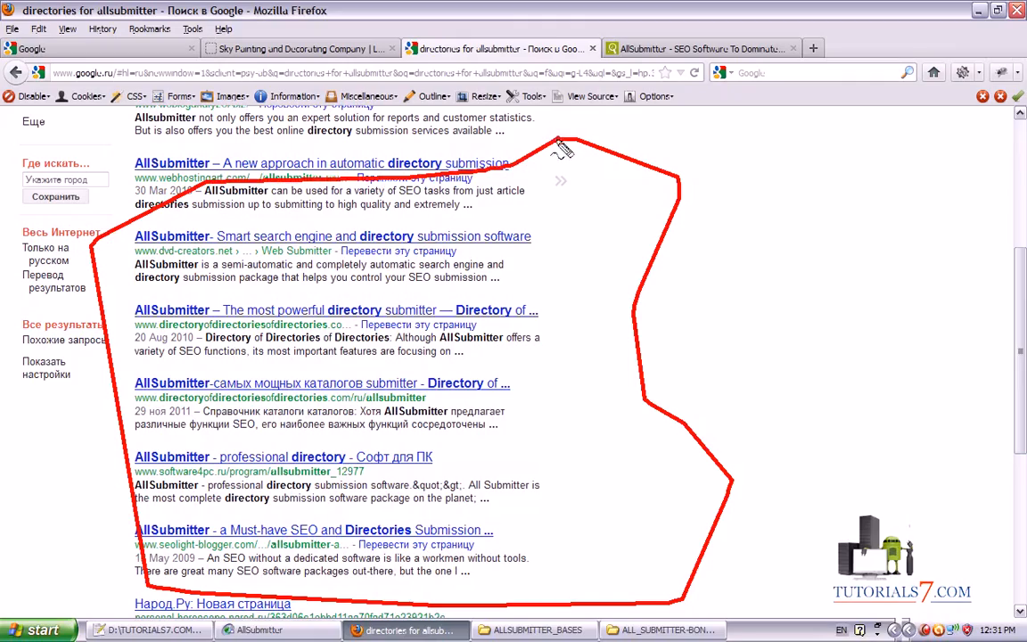
click(702, 48)
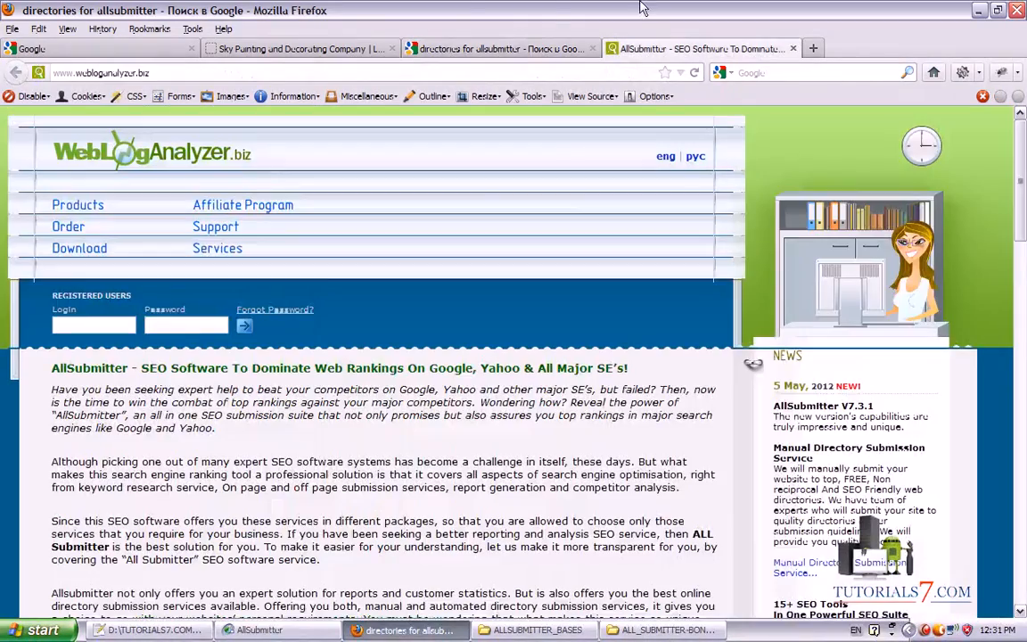
drag(1024, 171, 1024, 539)
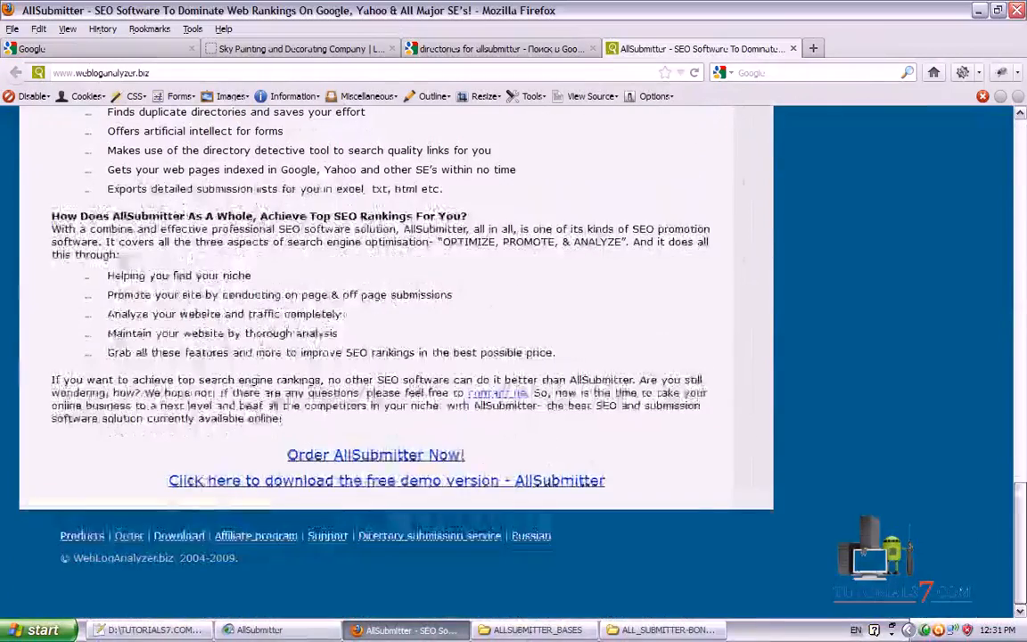
click(481, 50)
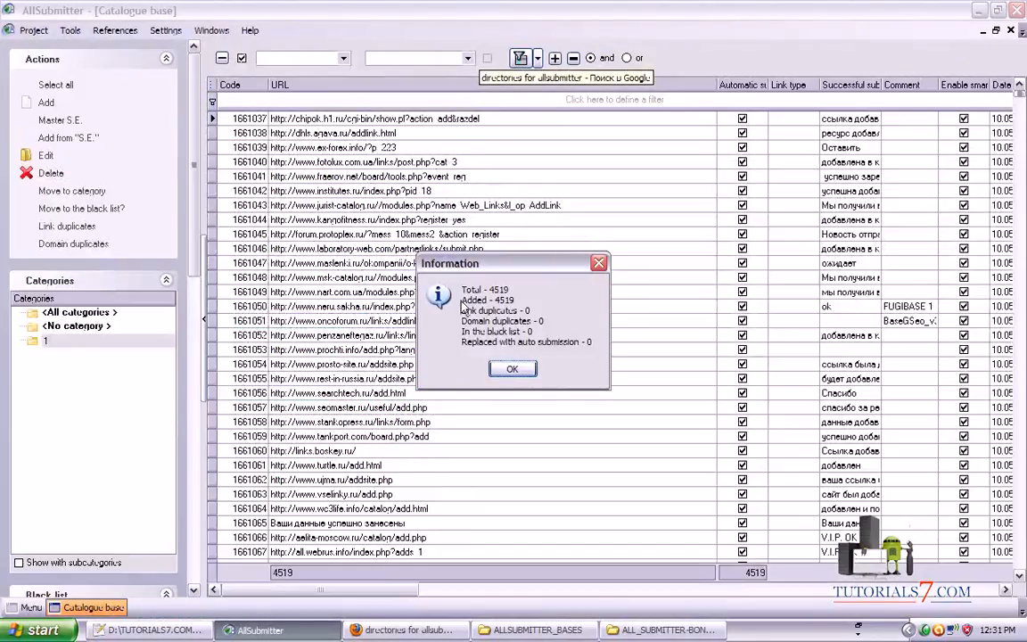
Dismiss the 4519-links import summary and close the Catalogue base window
mouse_move(431, 270)
mouse_down()
mouse_move(435, 371)
mouse_move(607, 383)
mouse_move(606, 285)
mouse_move(491, 267)
mouse_move(432, 276)
mouse_up()
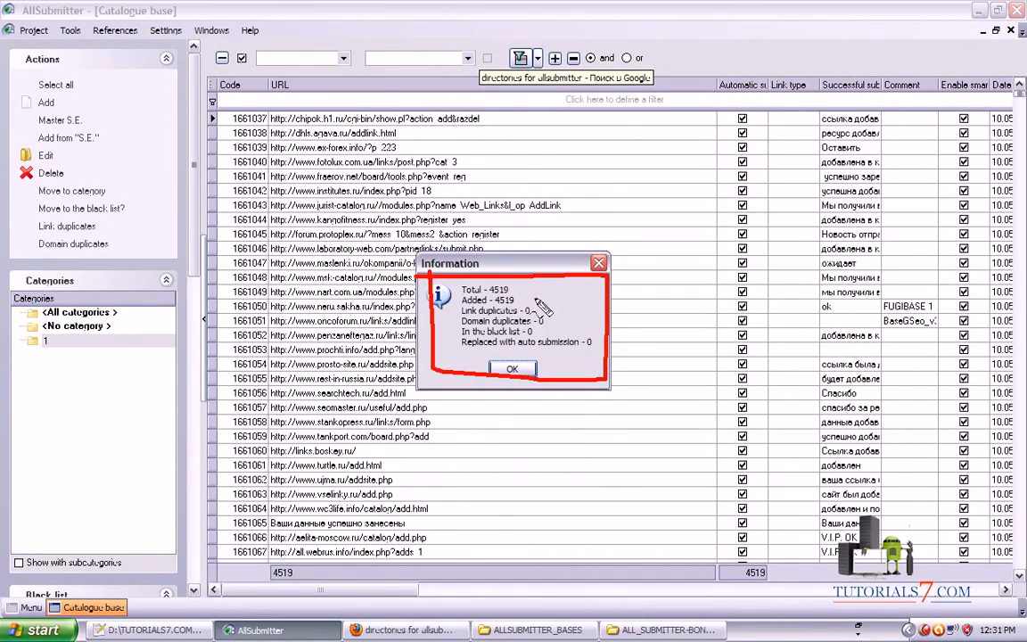
key(Escape)
click(514, 369)
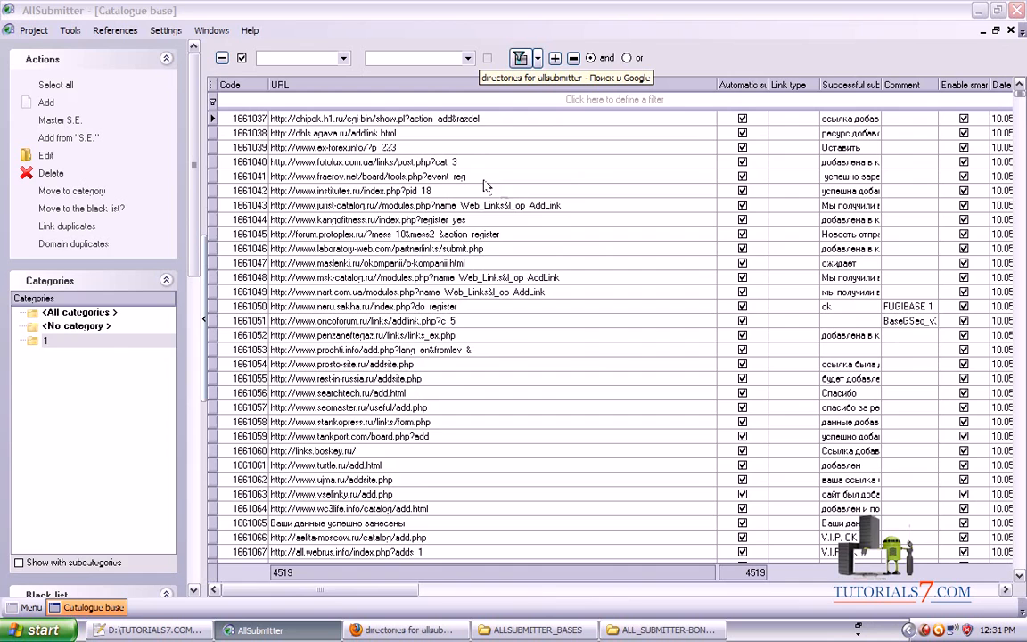
click(1012, 32)
mouse_move(263, 80)
mouse_down()
mouse_move(339, 254)
mouse_move(428, 293)
mouse_move(419, 293)
mouse_move(430, 287)
mouse_up()
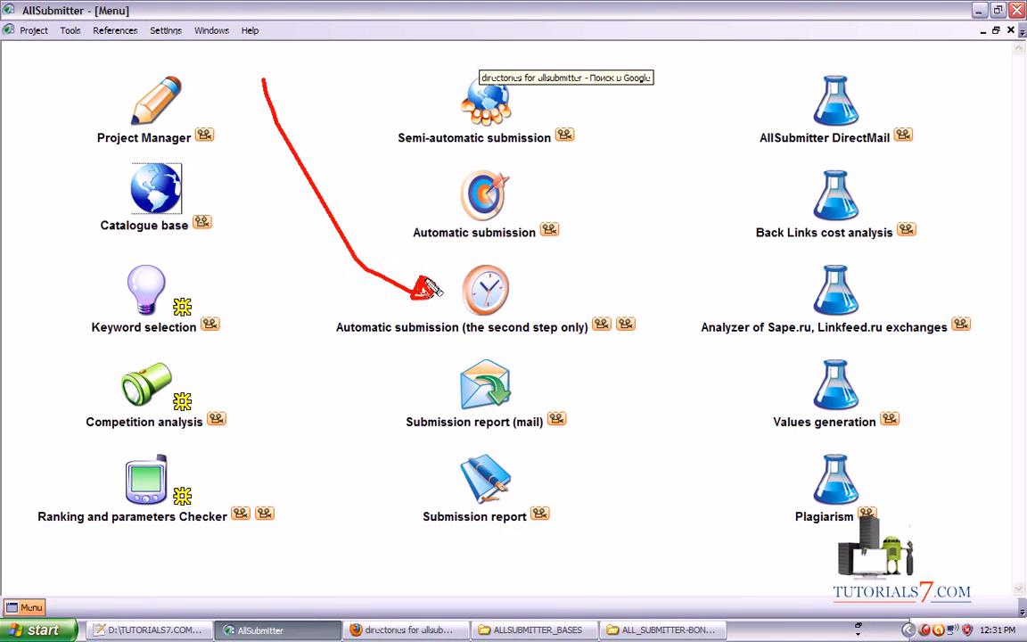
Launch second-step-only Automatic submission and choose the skypaintingdecorating.co.uk project
key(Escape)
click(484, 290)
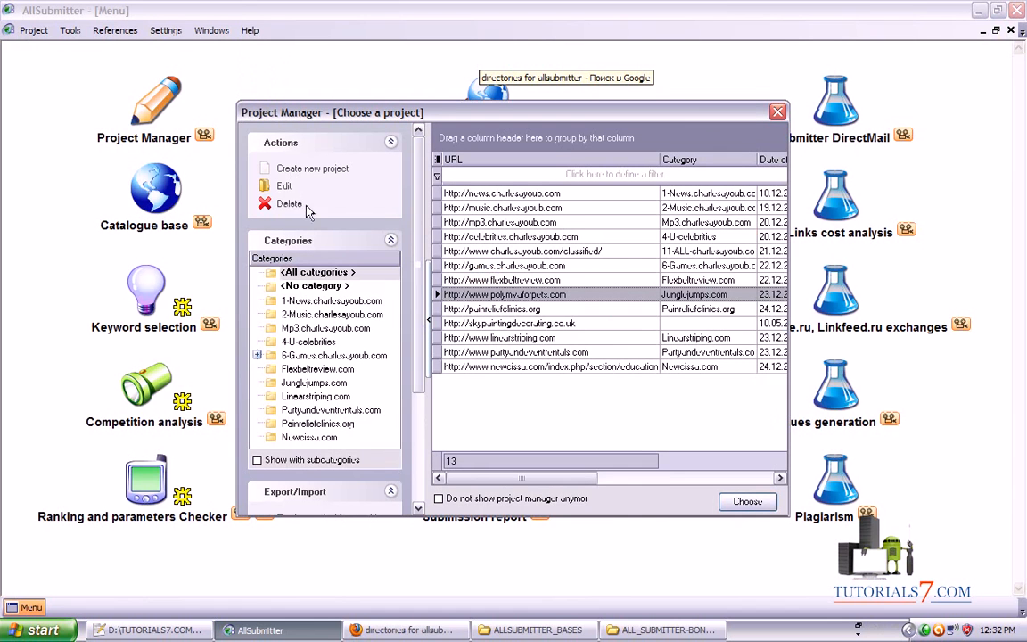
click(777, 112)
key(ctrl+shift+d)
mouse_move(76, 162)
mouse_down()
mouse_move(80, 264)
mouse_move(222, 163)
mouse_move(1, 176)
mouse_up()
mouse_move(272, 225)
mouse_down()
mouse_move(399, 281)
mouse_move(308, 323)
mouse_move(673, 326)
mouse_move(351, 275)
mouse_up()
key(Escape)
click(496, 329)
mouse_move(425, 313)
mouse_down()
mouse_move(430, 334)
mouse_move(613, 332)
mouse_move(426, 316)
mouse_up()
drag(607, 328, 733, 484)
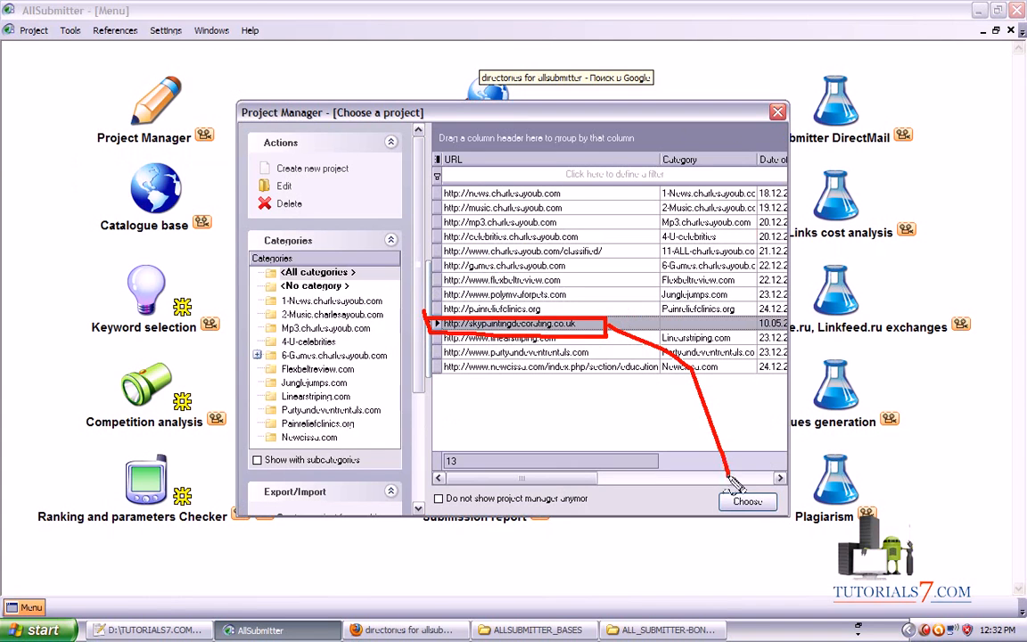
key(Escape)
click(747, 501)
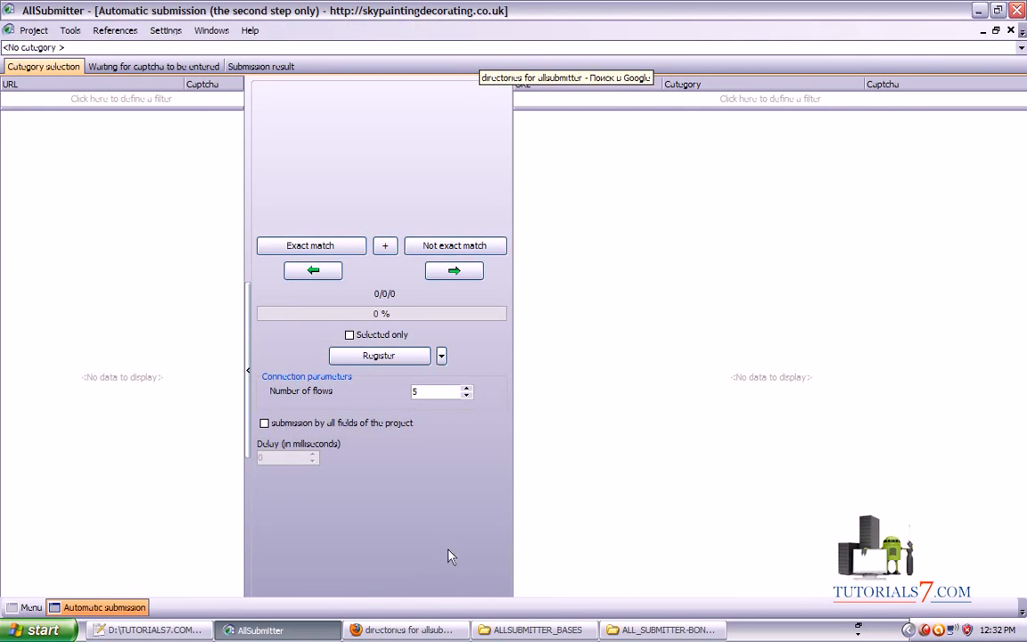
Tick category 1 in the category list so submission covers No category and 1
mouse_move(297, 578)
mouse_down()
mouse_move(1024, 137)
mouse_move(1022, 68)
mouse_up()
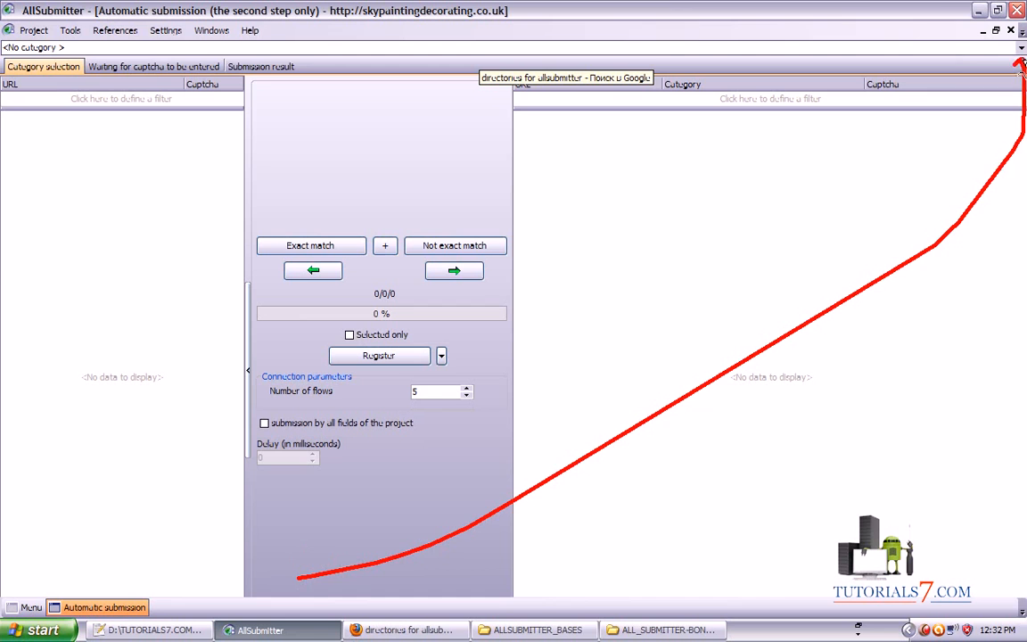
click(1021, 48)
click(52, 106)
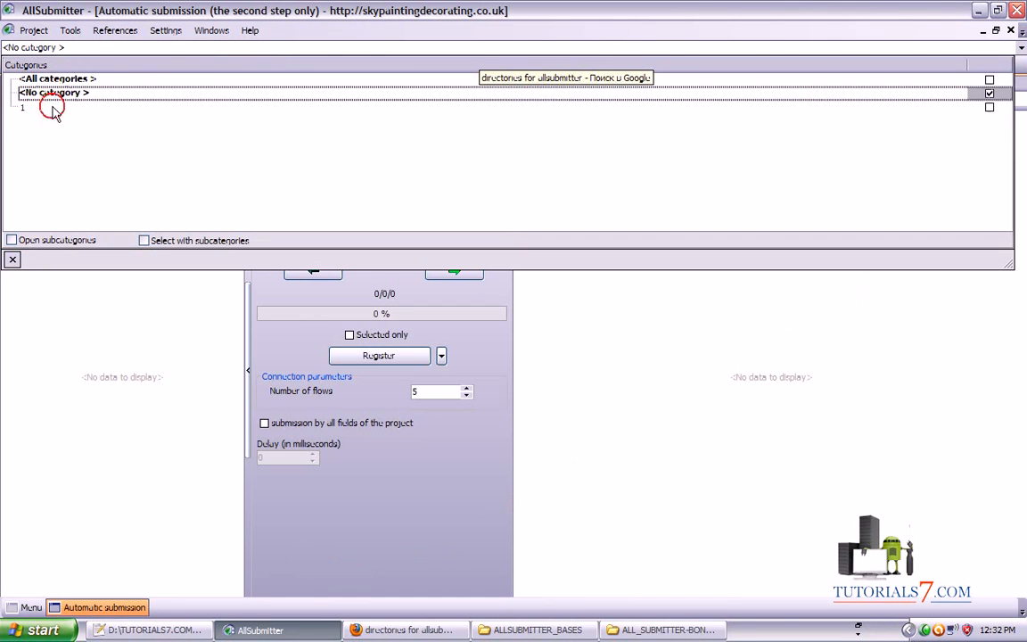
click(987, 108)
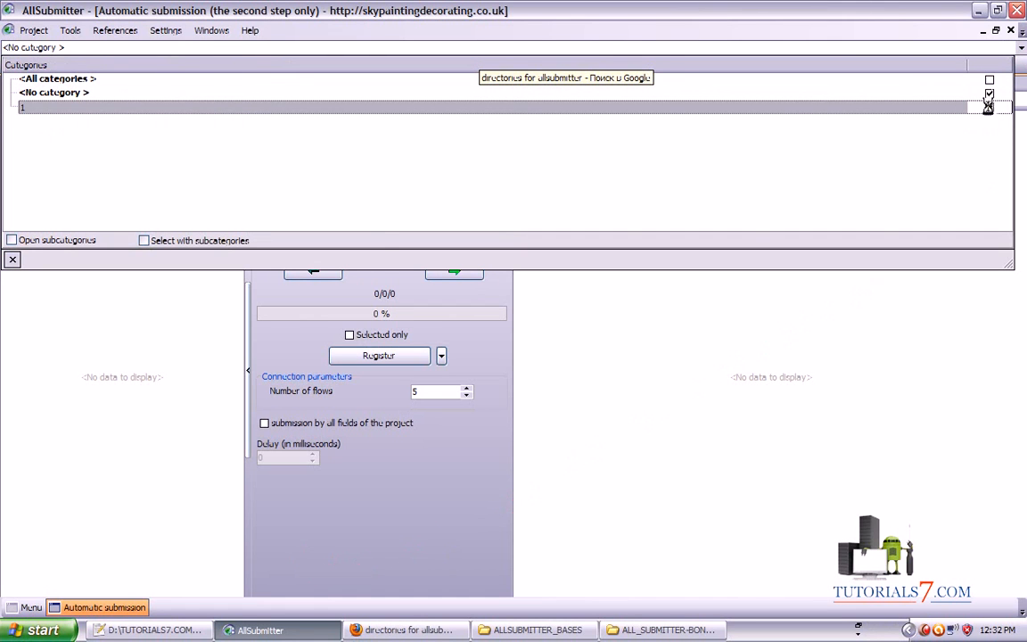
click(301, 46)
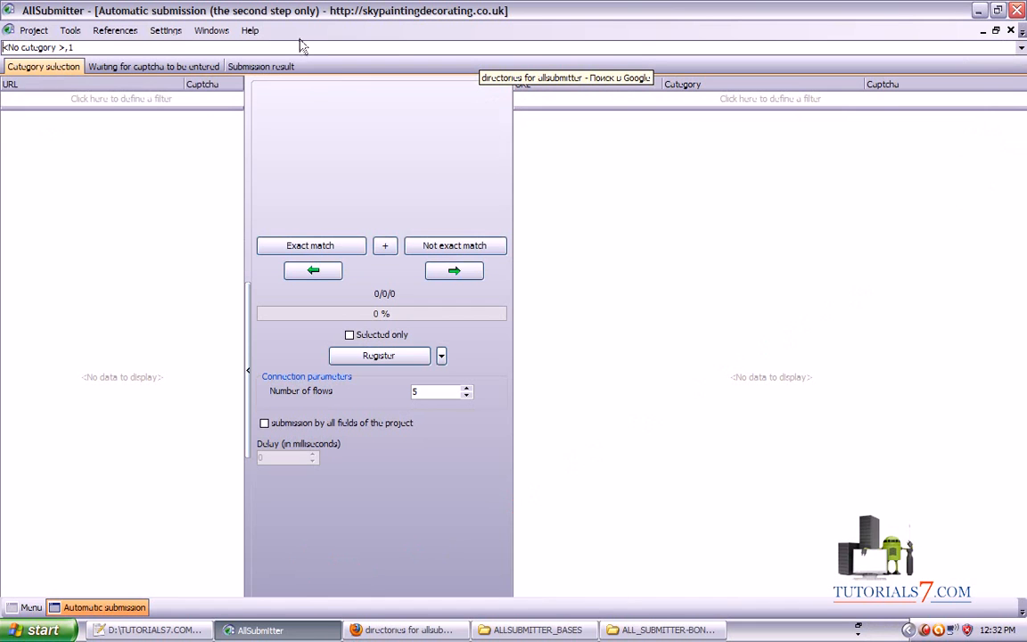
Review the captcha queue and exact/non-exact category matching, then close the submission window
click(125, 66)
click(312, 250)
click(412, 239)
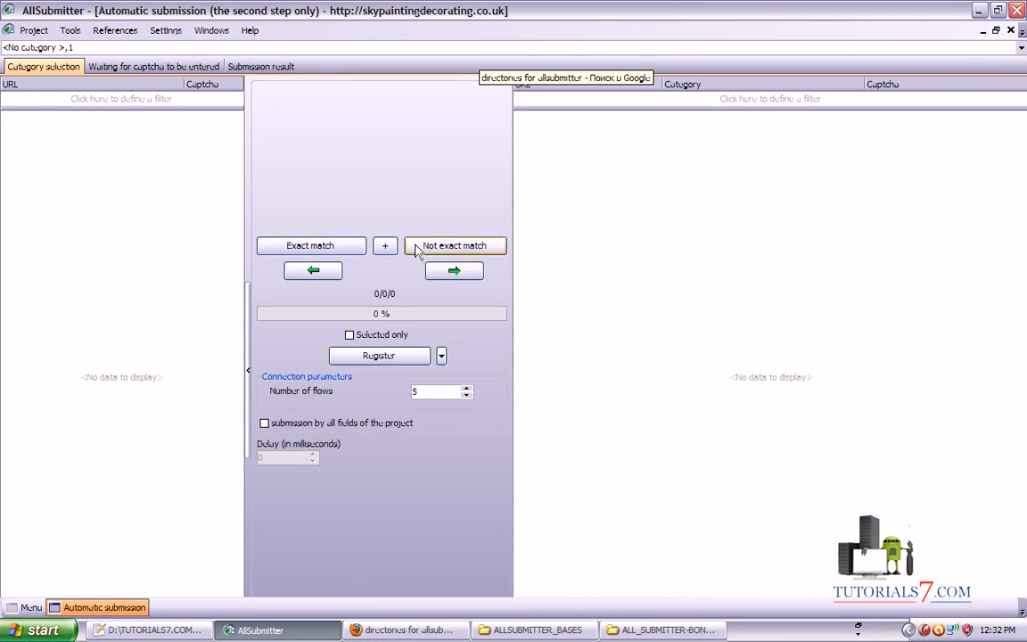
click(122, 68)
click(33, 65)
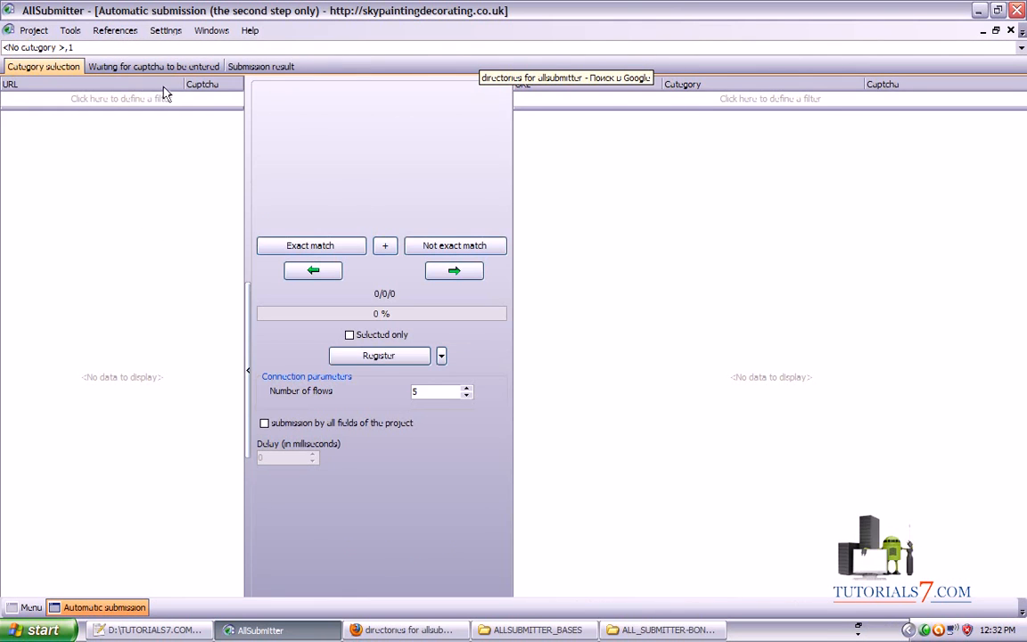
click(1012, 31)
click(181, 149)
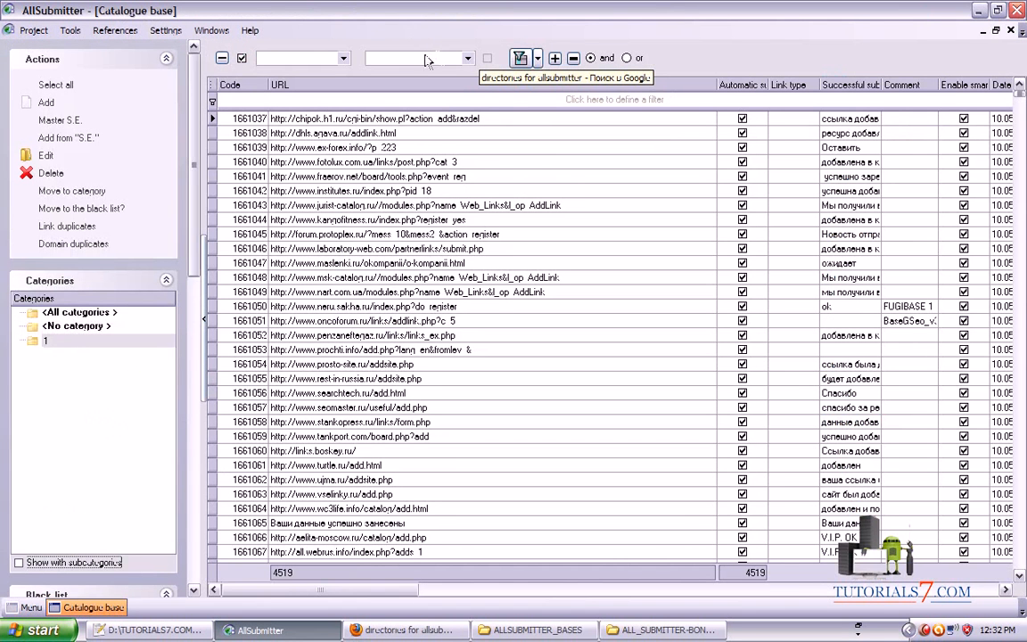
click(64, 340)
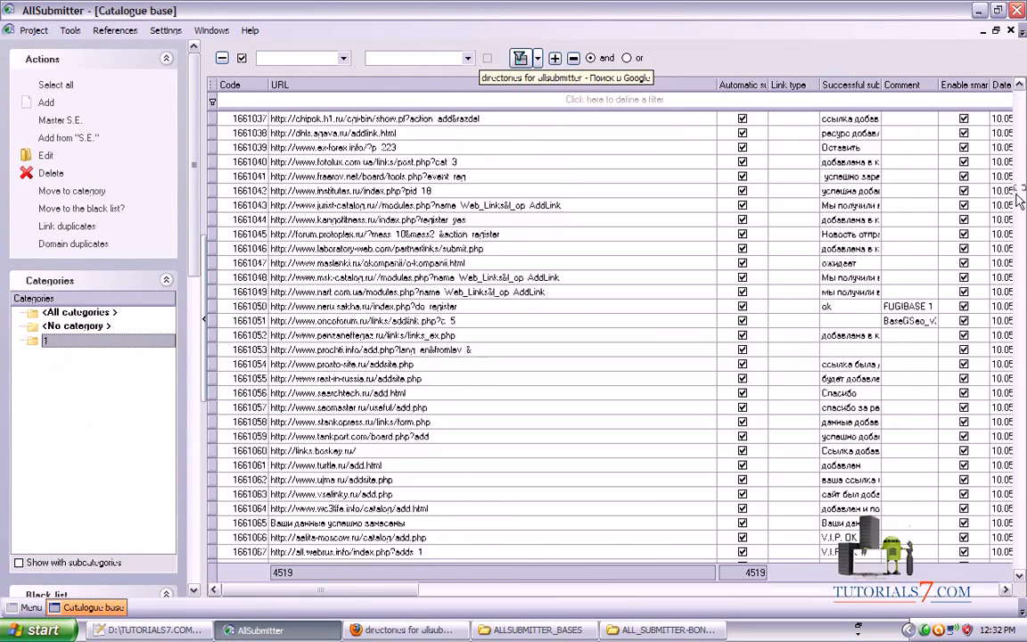
click(1011, 31)
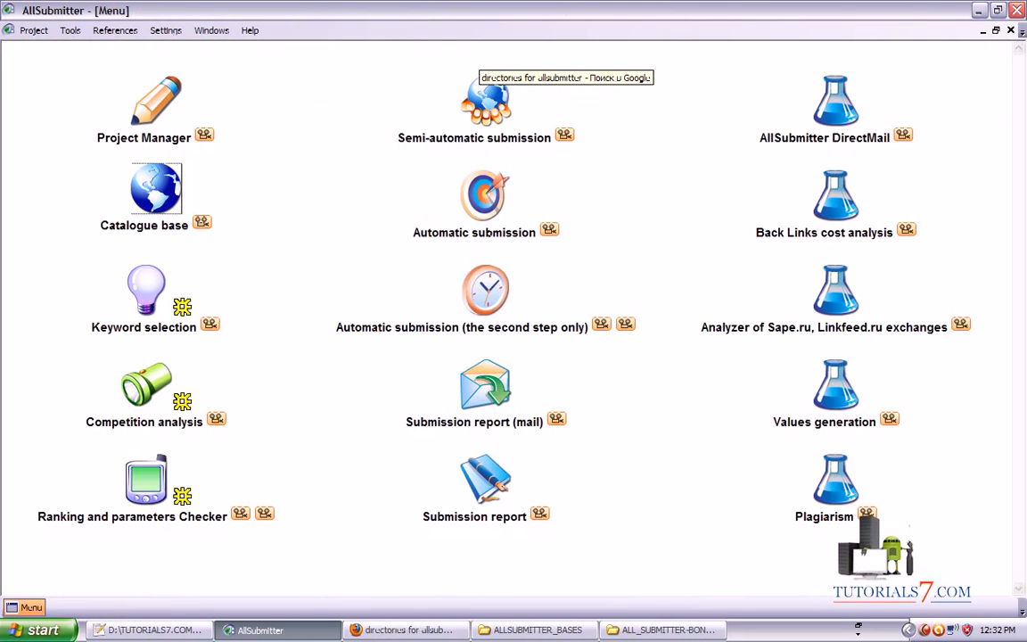
click(174, 203)
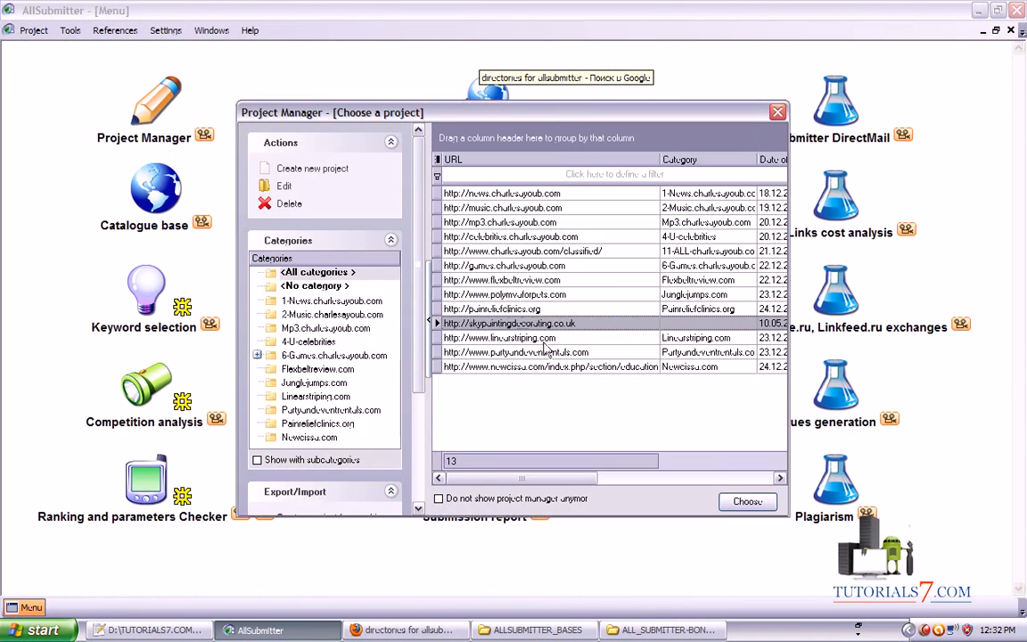
click(740, 502)
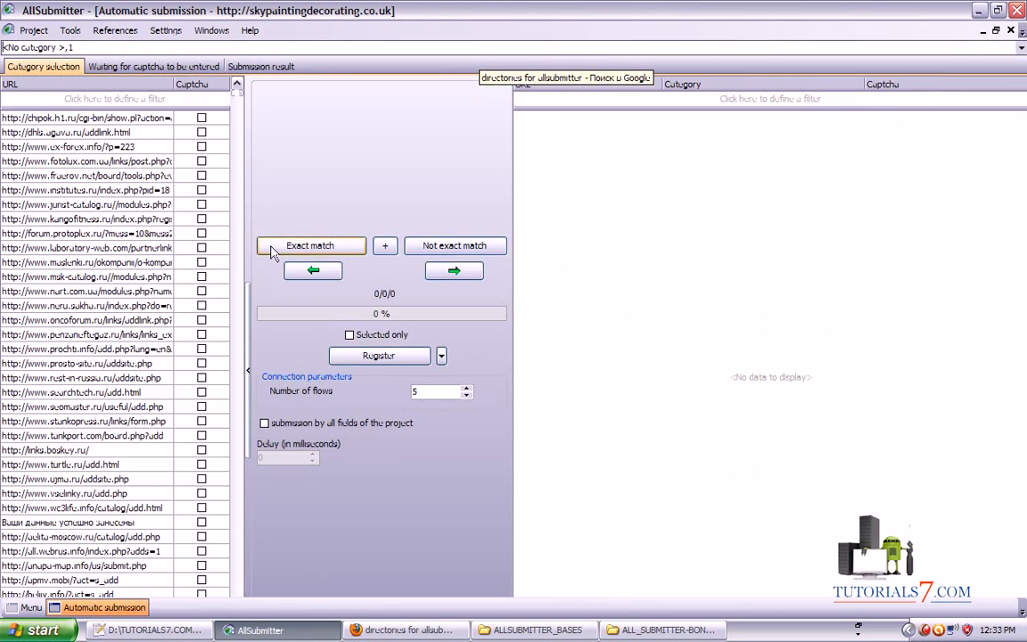
click(1010, 30)
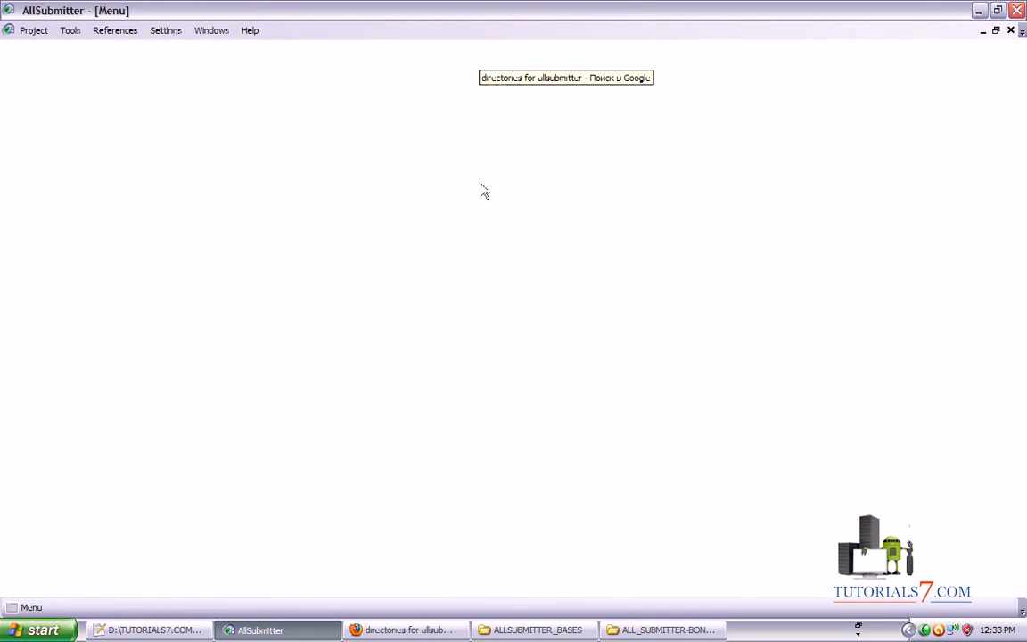
Mark Project Manager, Catalogue base and Automatic submission as steps 1-3, then launch full Automatic submission
mouse_move(626, 161)
mouse_down()
mouse_move(374, 165)
mouse_move(362, 263)
mouse_move(635, 206)
mouse_move(388, 189)
mouse_up()
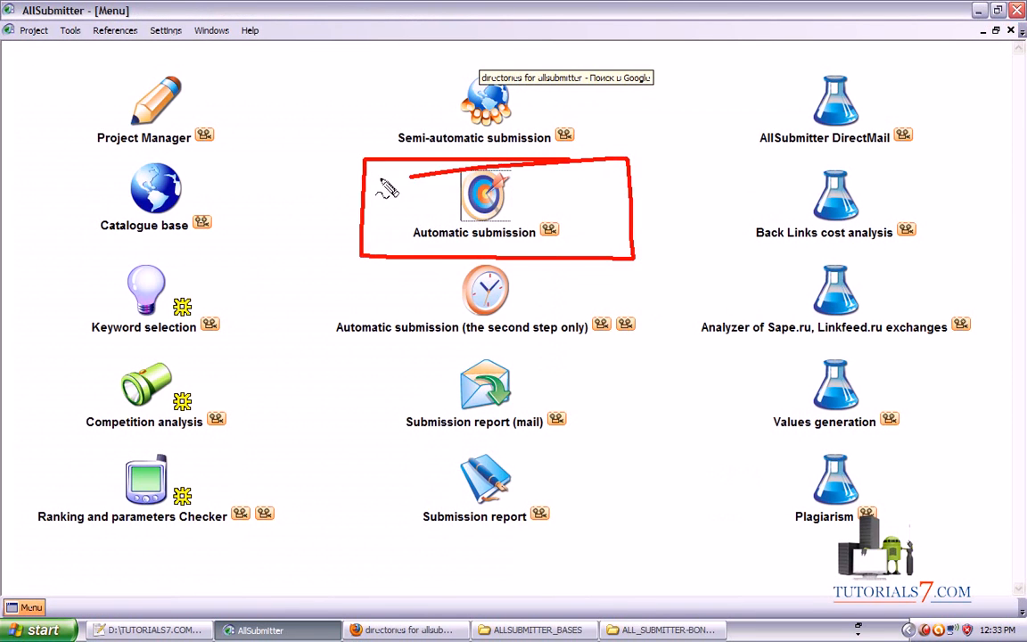
drag(294, 83, 353, 138)
mouse_move(288, 443)
mouse_down()
mouse_move(397, 339)
mouse_move(364, 338)
mouse_move(392, 339)
mouse_move(383, 342)
mouse_up()
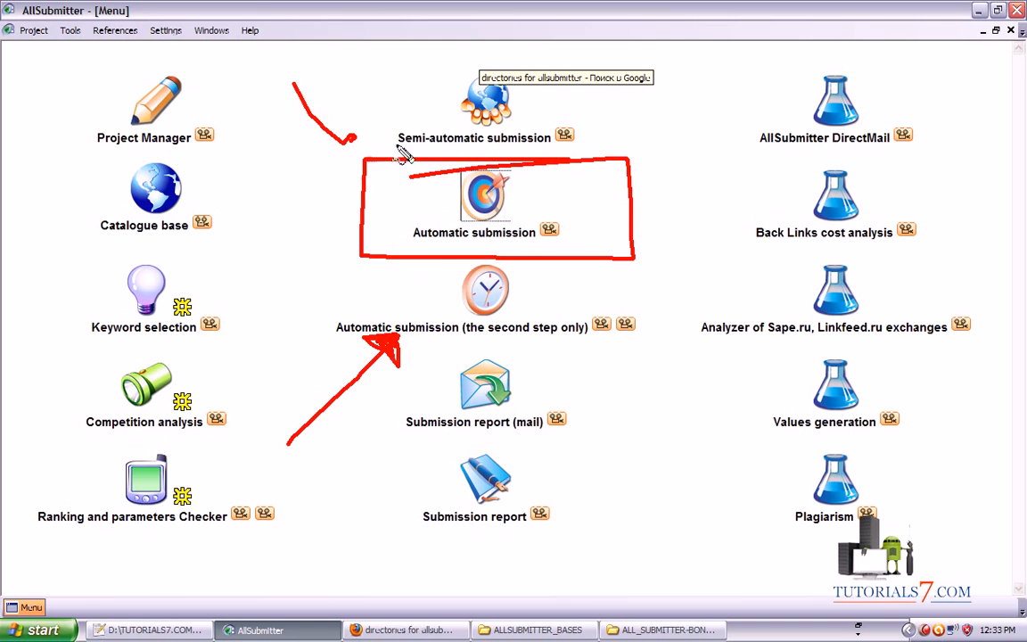
mouse_move(346, 126)
mouse_down()
mouse_move(361, 170)
mouse_move(356, 136)
mouse_up()
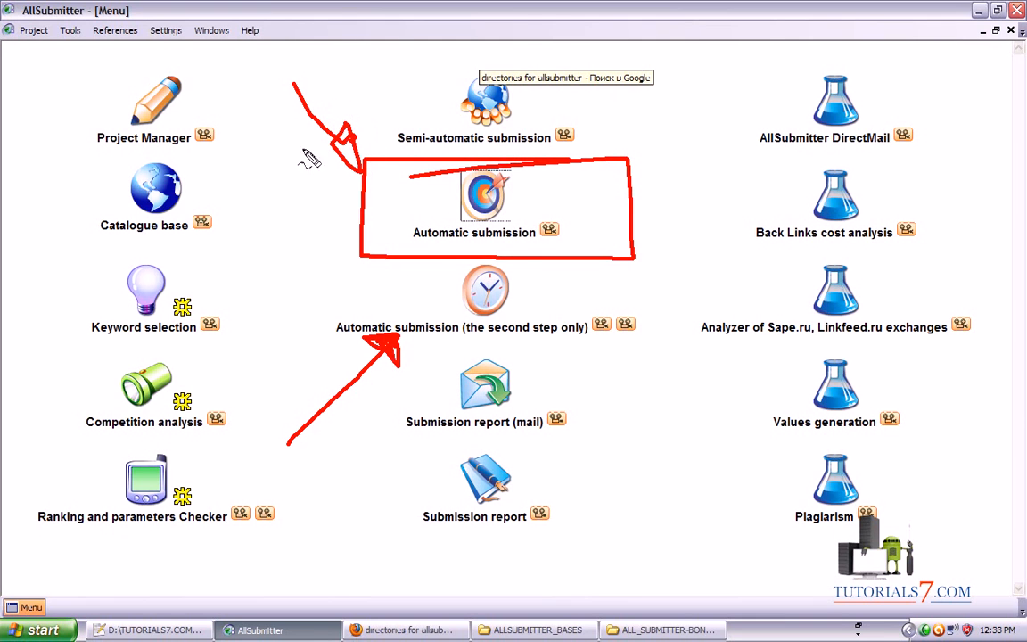
drag(51, 82, 65, 100)
mouse_move(89, 55)
mouse_down()
mouse_move(85, 125)
mouse_move(116, 61)
mouse_up()
drag(56, 153, 91, 182)
mouse_move(98, 142)
mouse_down()
mouse_move(44, 179)
mouse_move(111, 156)
mouse_up()
mouse_move(282, 177)
mouse_down()
mouse_move(319, 210)
mouse_move(267, 224)
mouse_up()
drag(252, 174, 276, 161)
key(Escape)
click(486, 196)
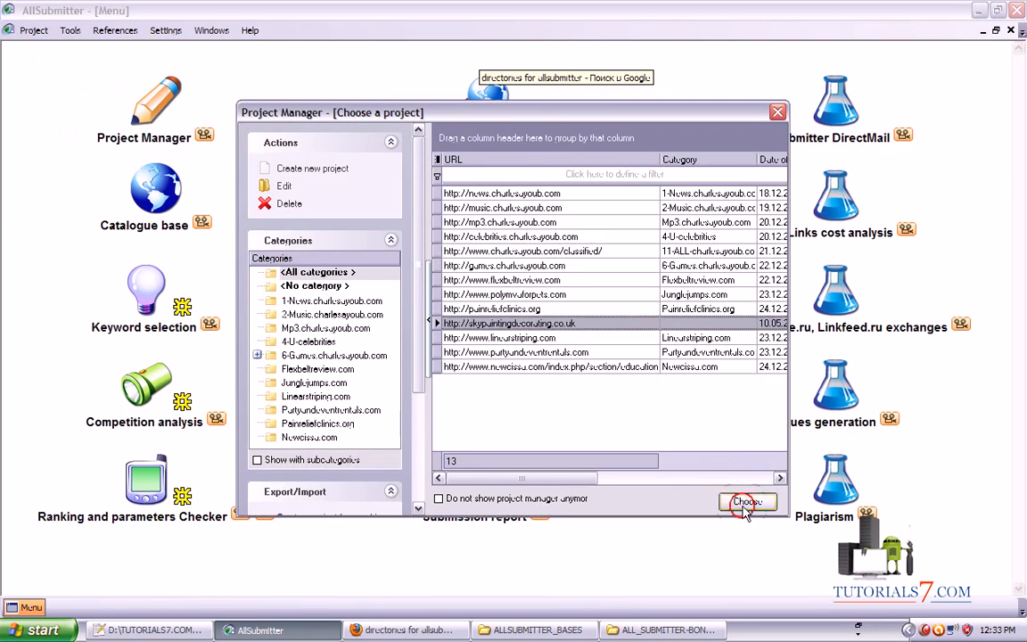
Choose the skypaintingdecorating.co.uk project and switch to the 'Waiting for captcha to be entered' queue
click(740, 501)
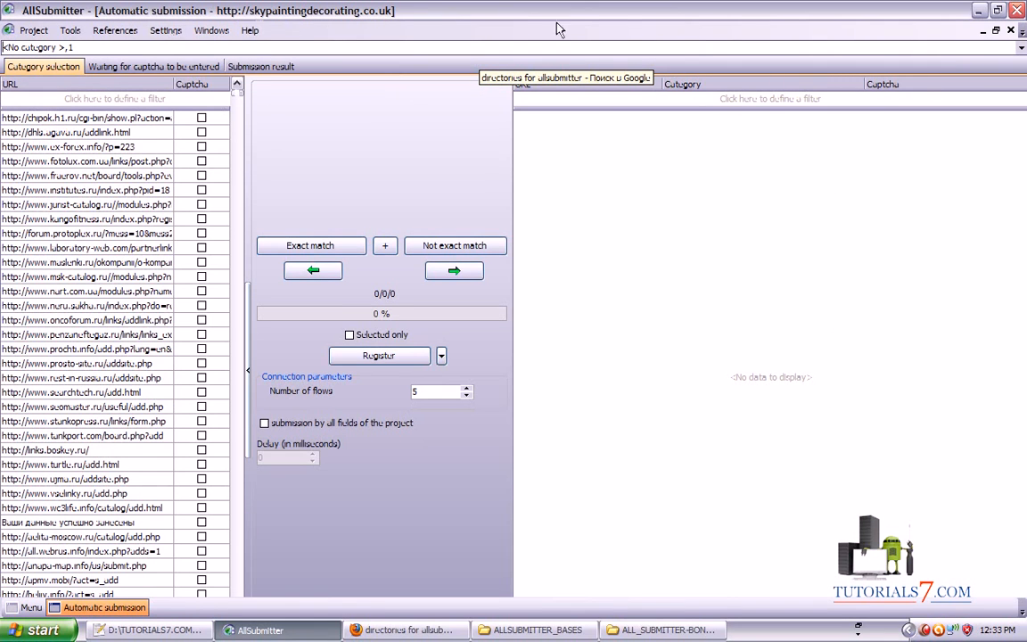
mouse_move(692, 359)
mouse_down()
mouse_move(143, 75)
mouse_move(137, 36)
mouse_move(195, 48)
mouse_up()
click(147, 67)
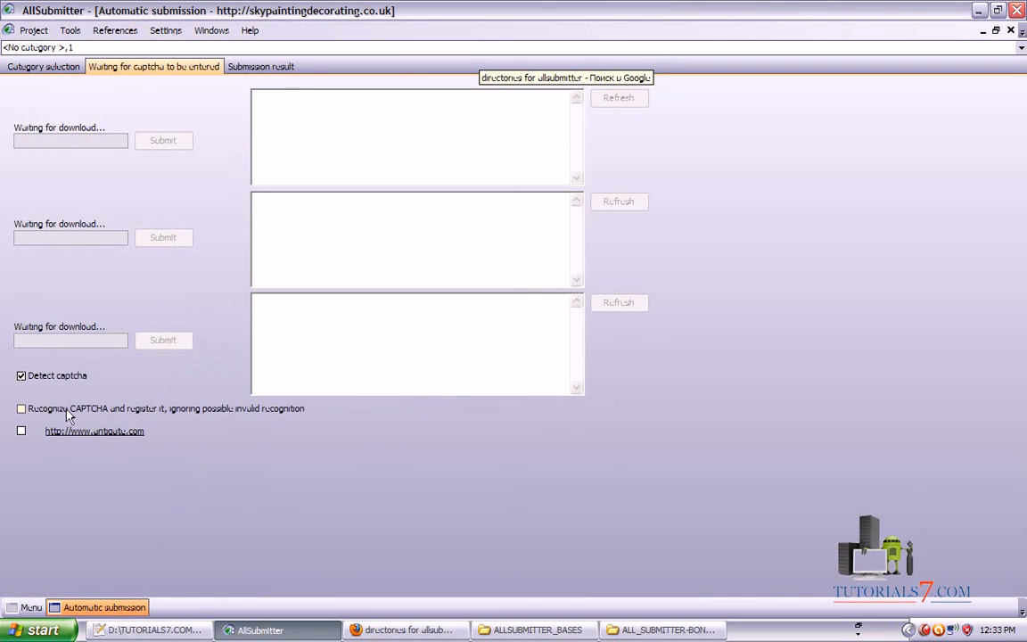
mouse_move(19, 406)
mouse_down()
mouse_move(131, 394)
mouse_move(136, 358)
mouse_move(20, 423)
mouse_move(323, 421)
mouse_move(330, 403)
mouse_move(40, 406)
mouse_move(19, 419)
mouse_move(172, 435)
mouse_move(29, 430)
mouse_move(187, 450)
mouse_move(177, 421)
mouse_move(49, 426)
mouse_up()
key(Escape)
drag(178, 475, 184, 469)
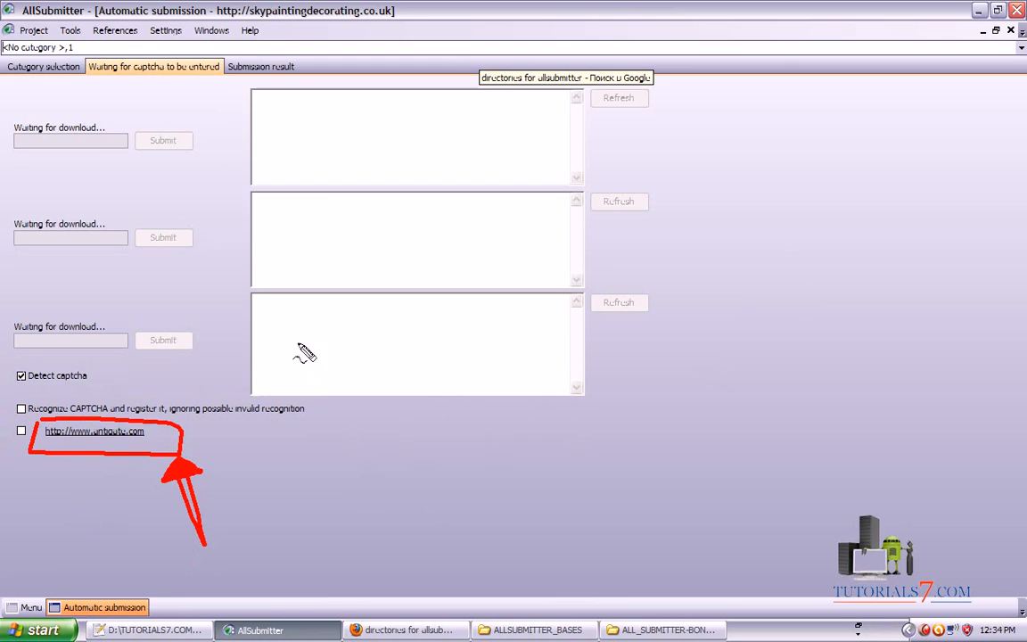
key(Escape)
mouse_move(22, 394)
mouse_down()
mouse_move(12, 390)
mouse_move(69, 390)
mouse_move(101, 371)
mouse_move(7, 399)
mouse_up()
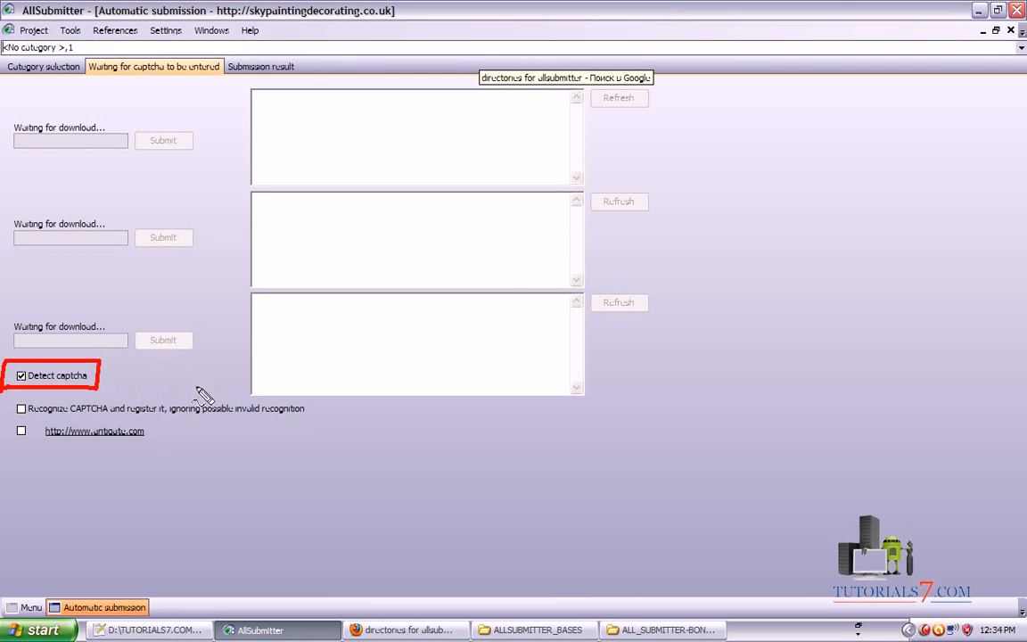
Start the exact-match category submission for skypaintingdecorating.co.uk, then bring the Notepad++ notes forward
click(36, 66)
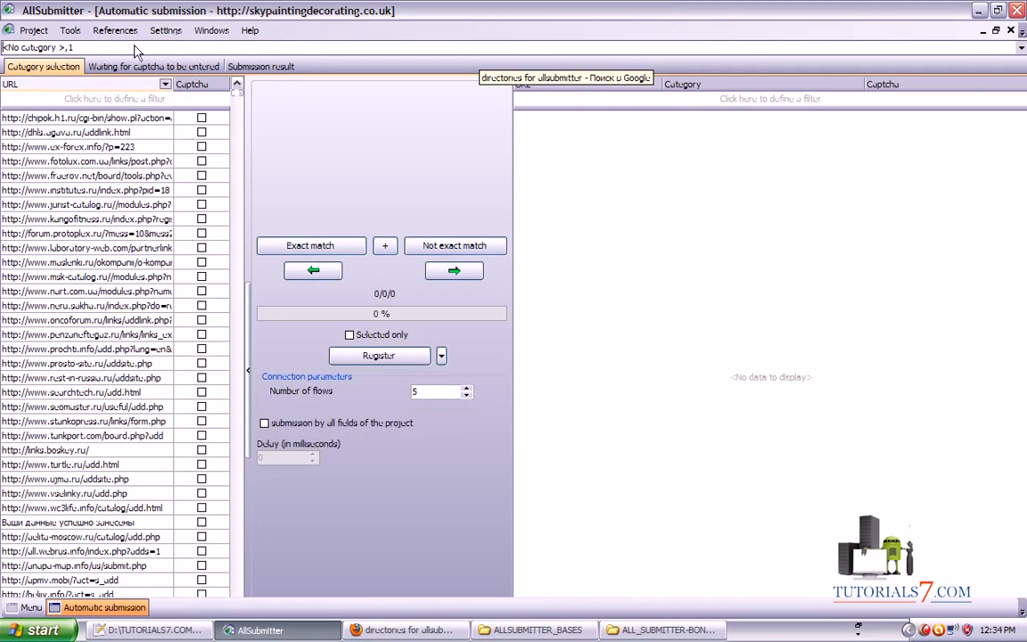
mouse_move(8, 89)
mouse_down()
mouse_move(85, 78)
mouse_move(9, 68)
mouse_up()
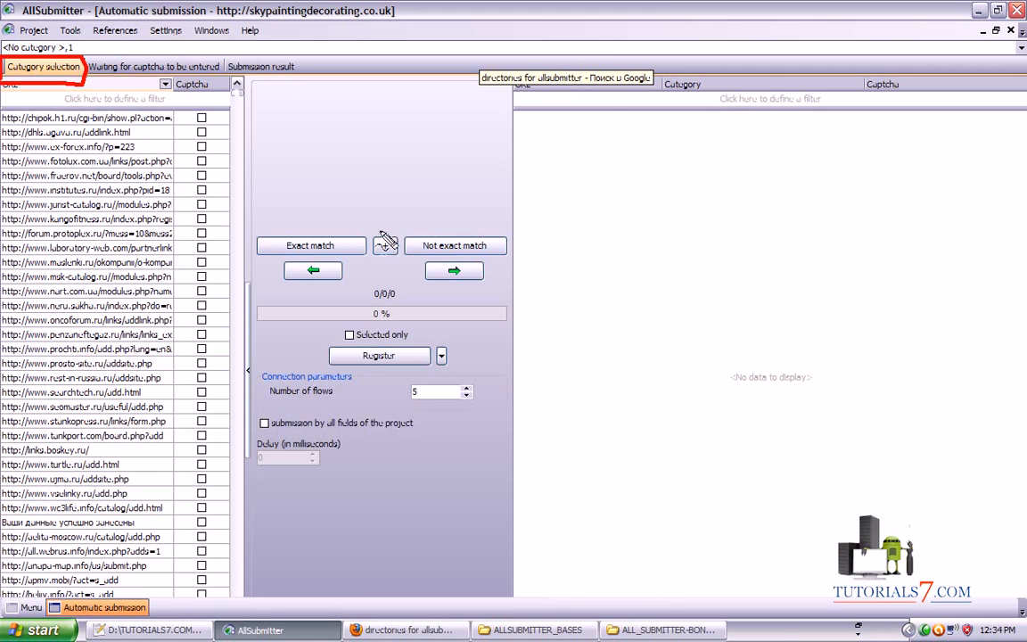
mouse_move(252, 106)
mouse_down()
mouse_move(262, 223)
mouse_move(382, 248)
mouse_move(267, 214)
mouse_up()
key(Escape)
click(299, 244)
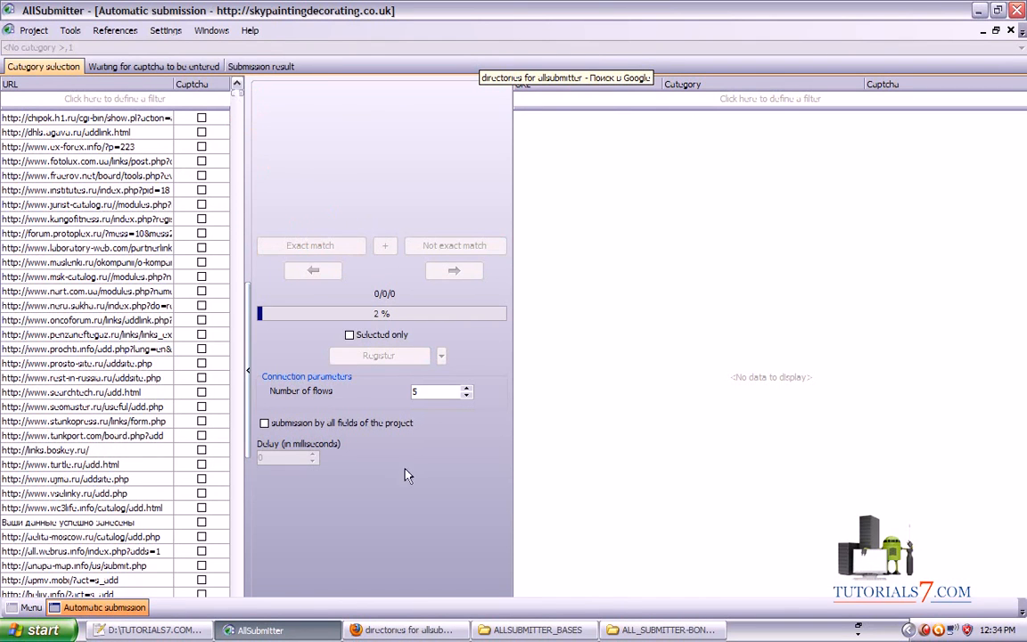
click(147, 630)
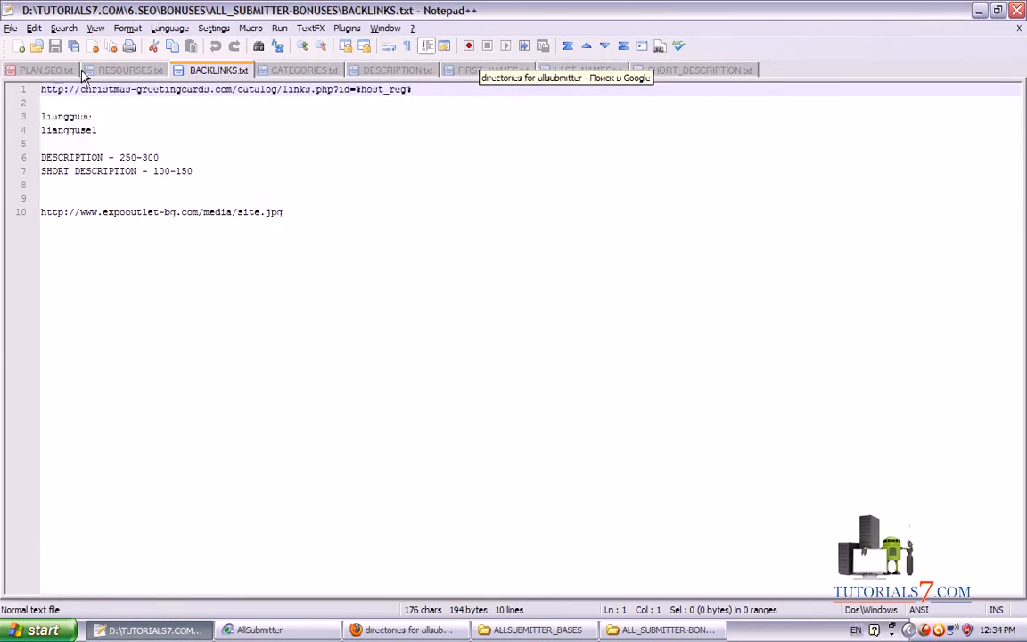
click(296, 72)
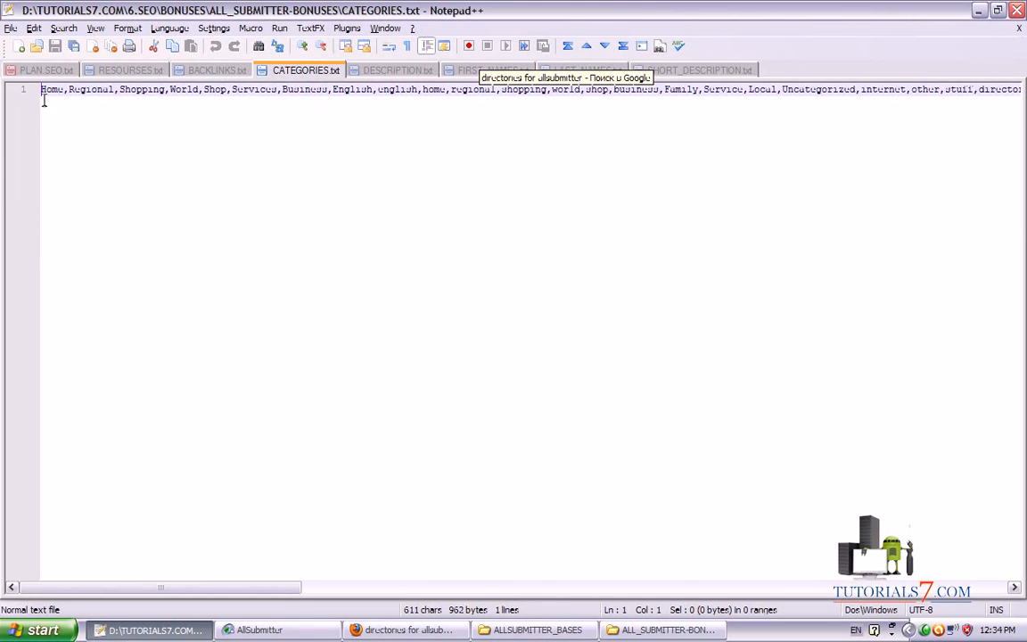
mouse_move(191, 553)
mouse_down()
mouse_move(353, 134)
mouse_move(340, 123)
mouse_move(357, 129)
mouse_move(361, 109)
mouse_move(358, 128)
mouse_up()
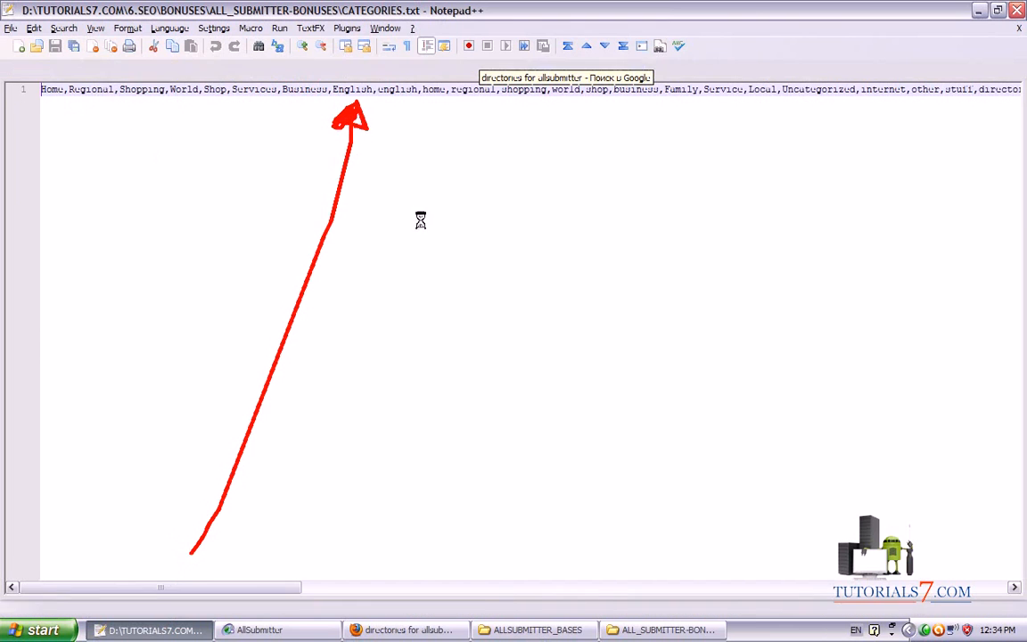
key(Escape)
click(499, 630)
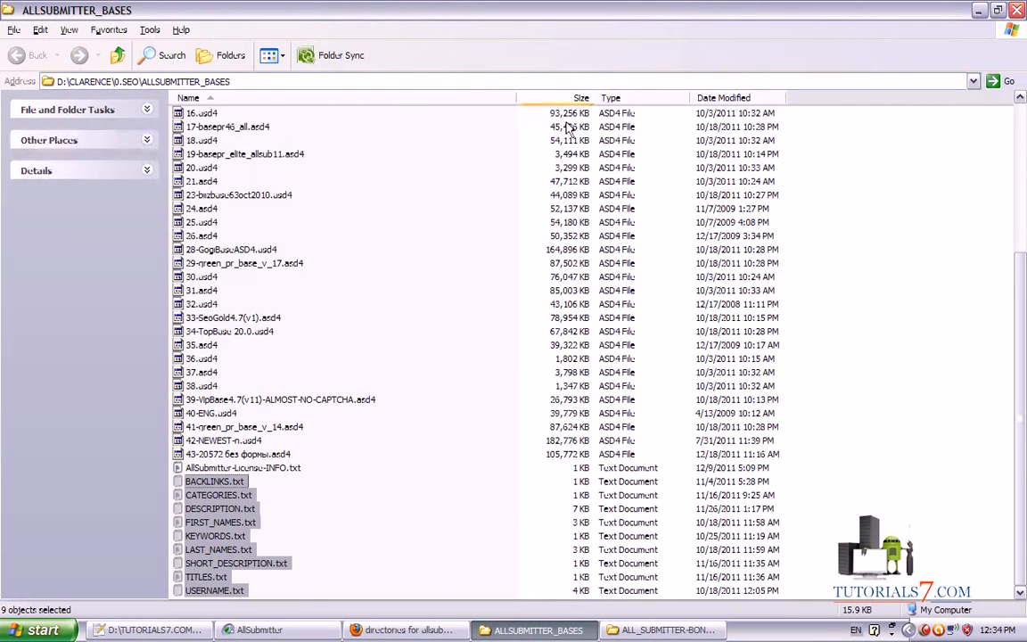
click(166, 630)
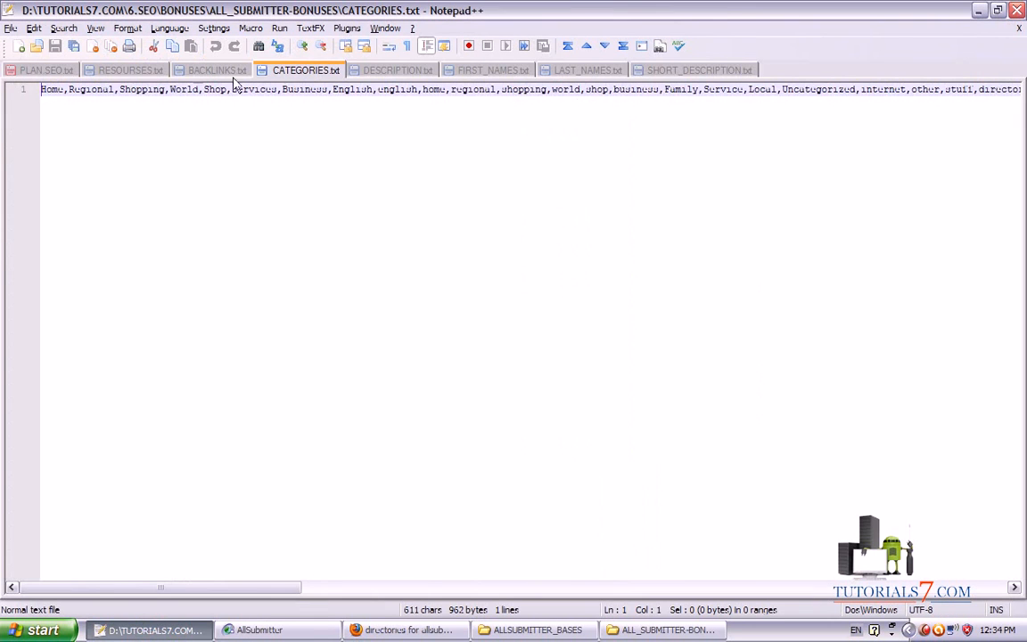
click(696, 70)
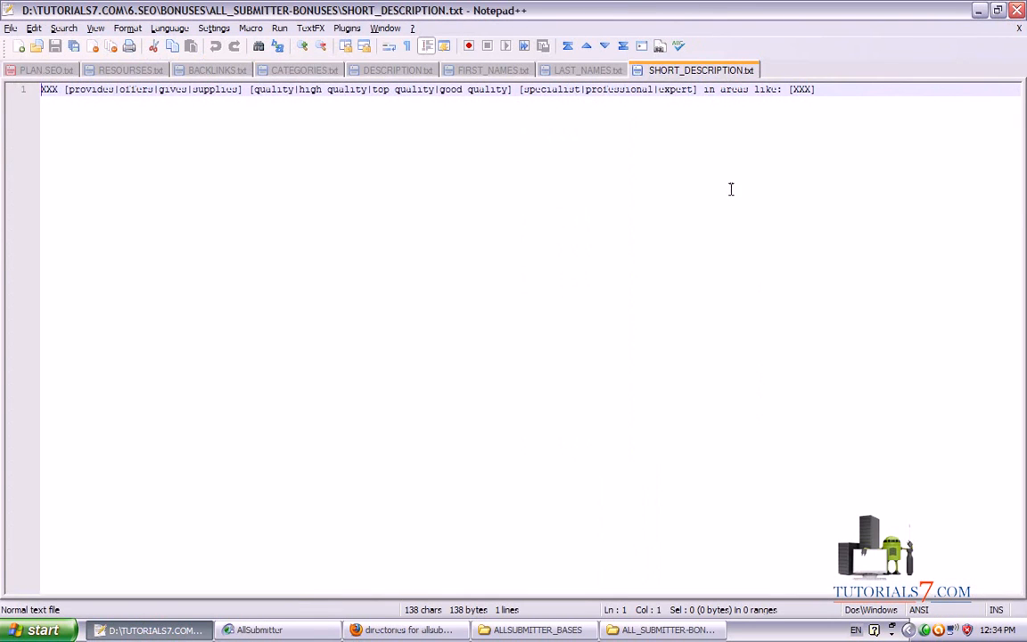
click(217, 70)
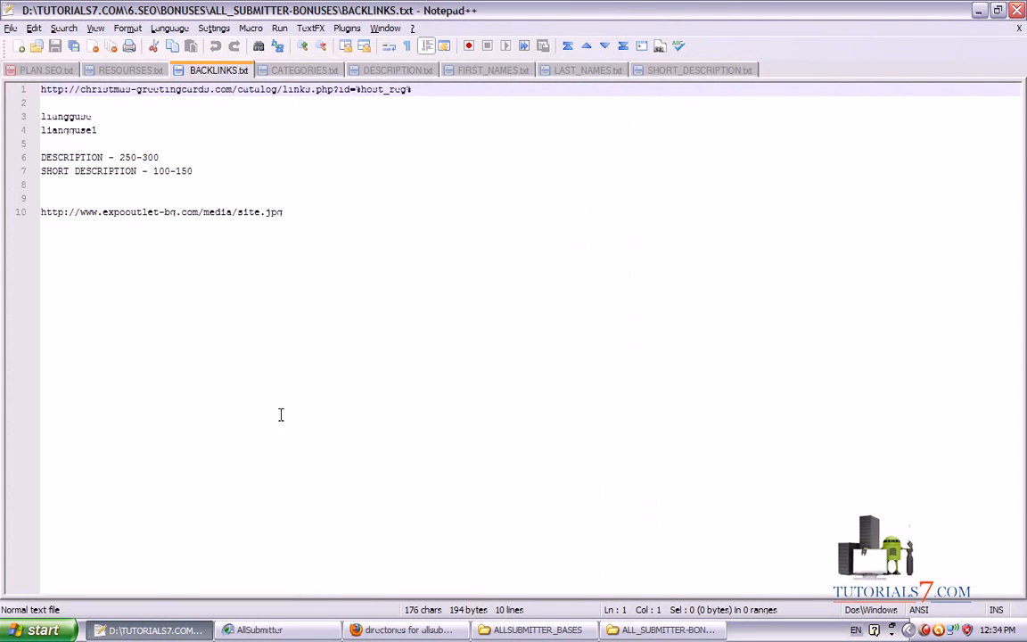
mouse_move(294, 540)
mouse_down()
mouse_move(216, 290)
mouse_move(383, 56)
mouse_move(129, 61)
mouse_move(100, 290)
mouse_move(252, 293)
mouse_up()
drag(612, 180, 545, 319)
drag(504, 393, 536, 381)
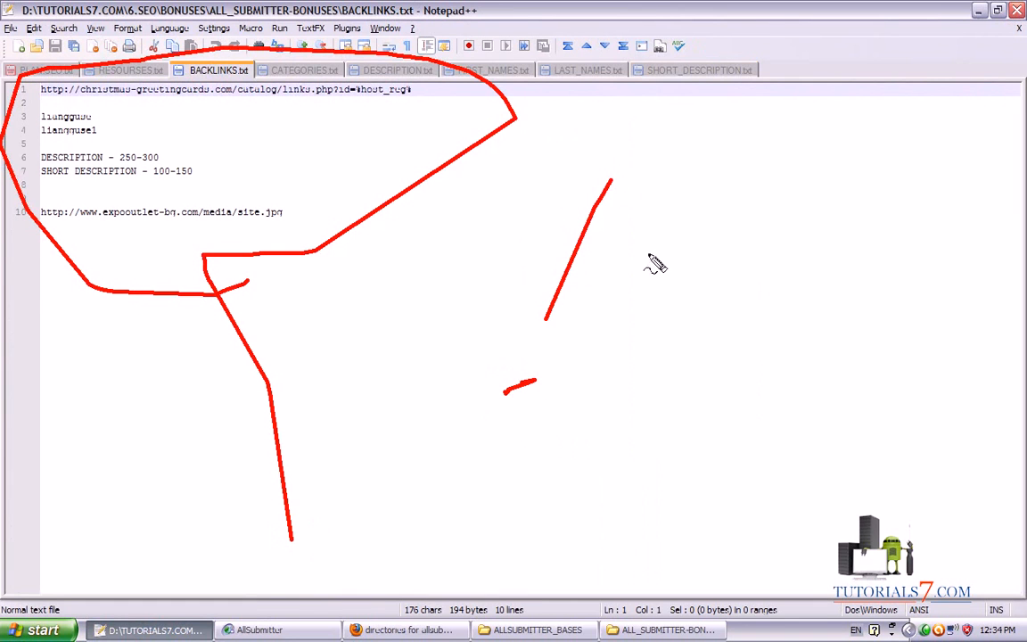
drag(675, 191, 623, 361)
drag(612, 411, 623, 419)
drag(787, 214, 760, 348)
drag(731, 410, 719, 428)
mouse_move(890, 138)
mouse_down()
mouse_move(432, 294)
mouse_move(972, 153)
mouse_move(771, 95)
mouse_up()
mouse_move(321, 371)
mouse_down()
mouse_move(454, 409)
mouse_move(437, 408)
mouse_up()
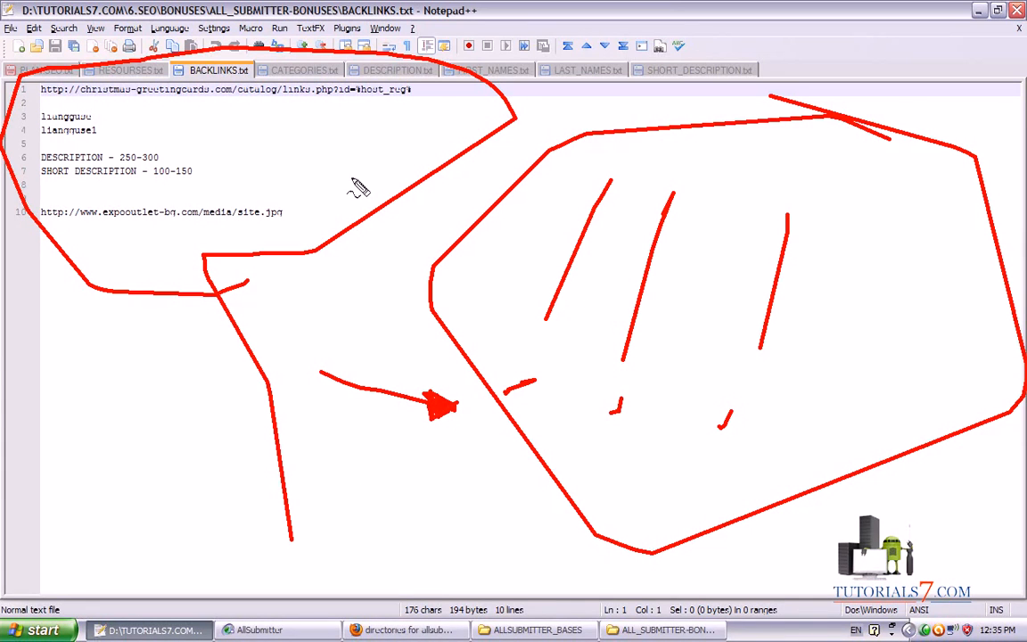
key(Escape)
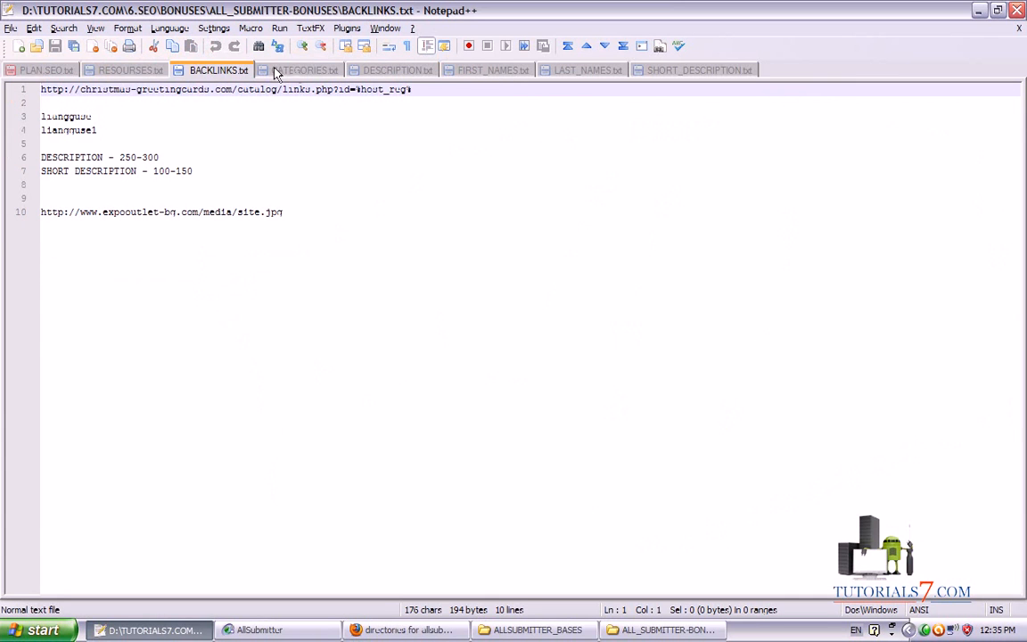
Show CATEGORIES.txt and highlight its single categories line
click(303, 70)
drag(187, 586, 112, 585)
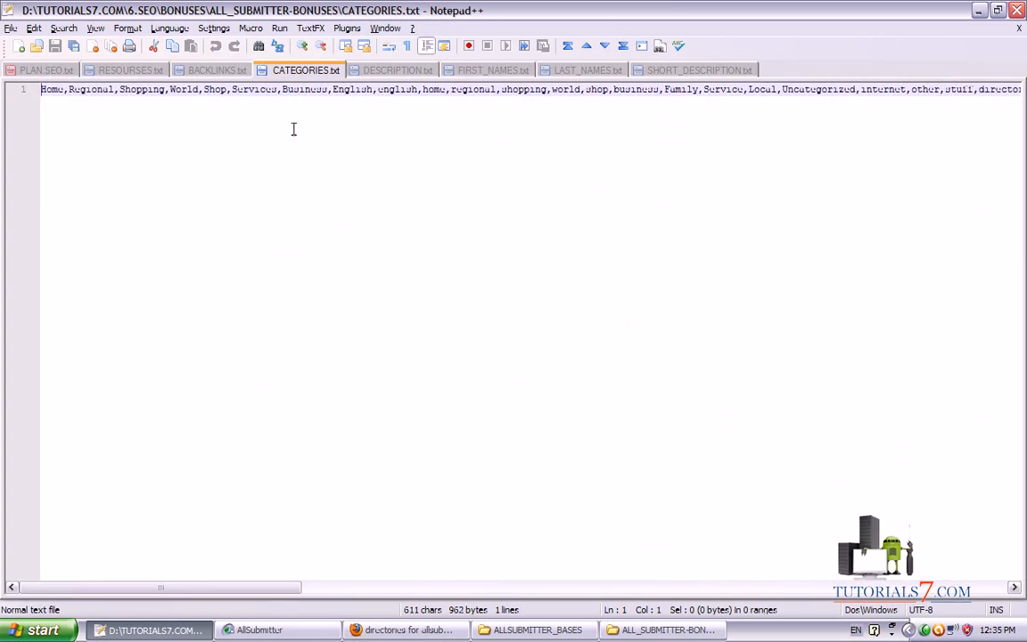
mouse_move(230, 553)
mouse_down()
mouse_move(203, 150)
mouse_move(287, 164)
mouse_move(467, 588)
mouse_move(891, 104)
mouse_move(811, 128)
mouse_up()
drag(878, 85, 904, 130)
key(Escape)
Show DESCRIPTION.txt and highlight its spintax alternatives and both XXX placeholders
click(374, 70)
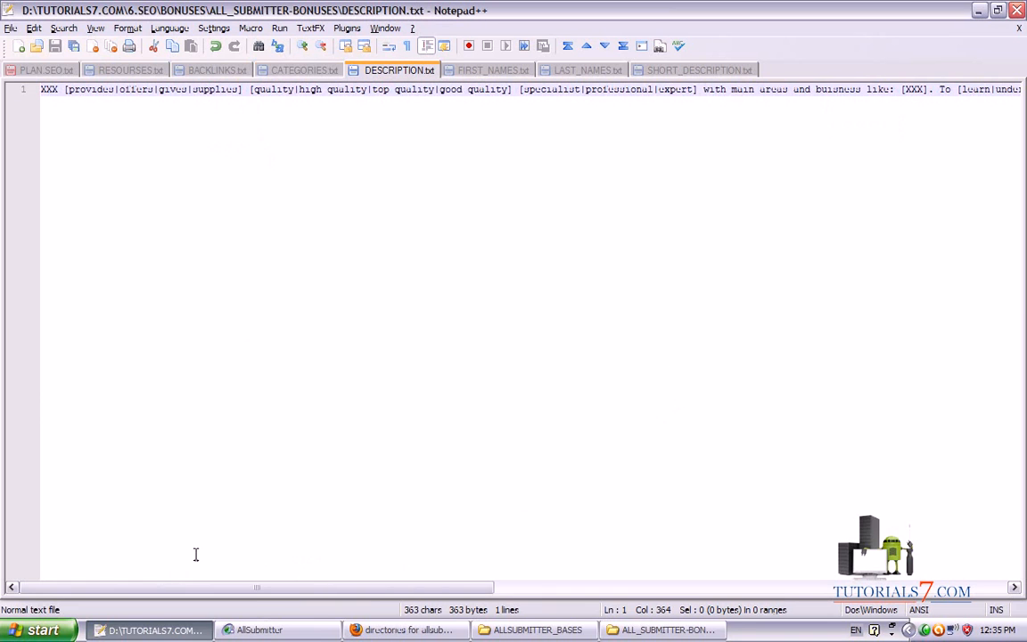
mouse_move(239, 82)
mouse_down()
mouse_move(230, 92)
mouse_move(248, 90)
mouse_up()
mouse_move(41, 106)
mouse_down()
mouse_move(67, 105)
mouse_move(40, 77)
mouse_move(33, 107)
mouse_move(201, 472)
mouse_move(39, 129)
mouse_move(73, 130)
mouse_up()
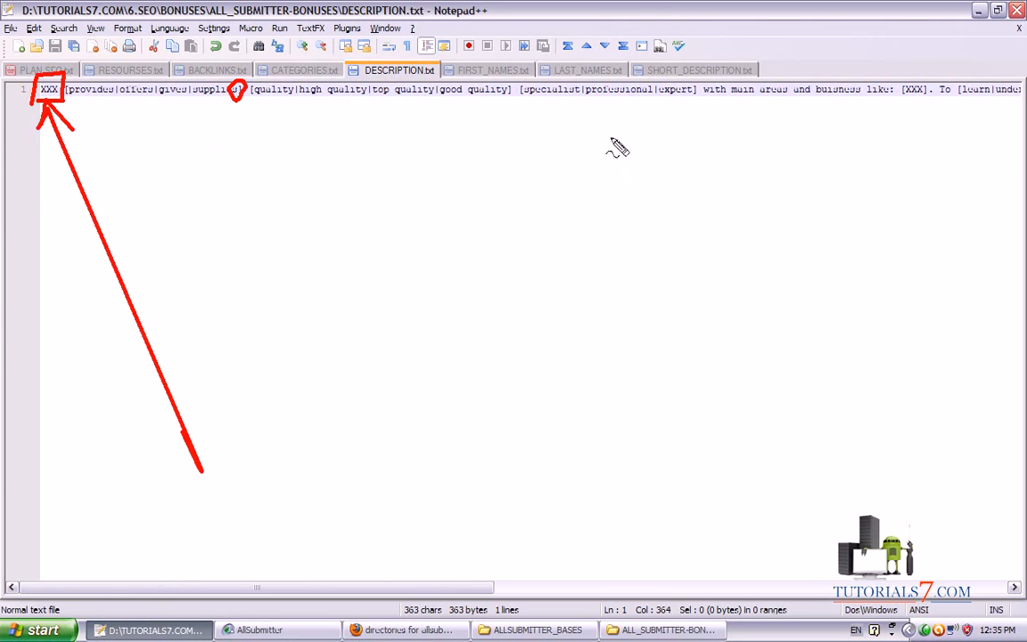
mouse_move(908, 86)
mouse_down()
mouse_move(924, 83)
mouse_move(896, 90)
mouse_move(930, 86)
mouse_up()
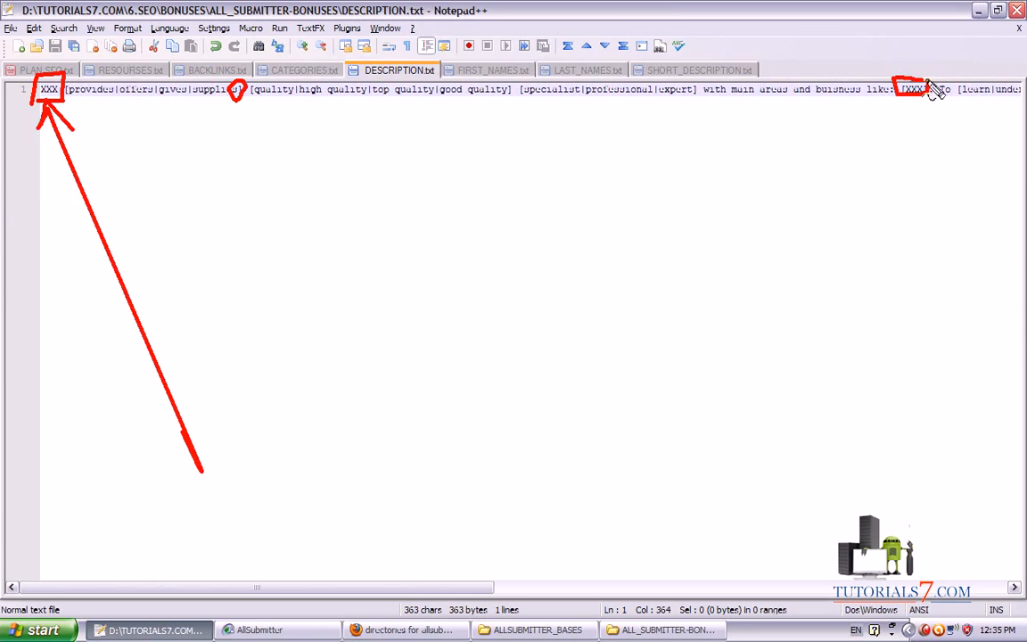
mouse_move(207, 472)
mouse_down()
mouse_move(735, 138)
mouse_move(882, 105)
mouse_move(872, 107)
mouse_up()
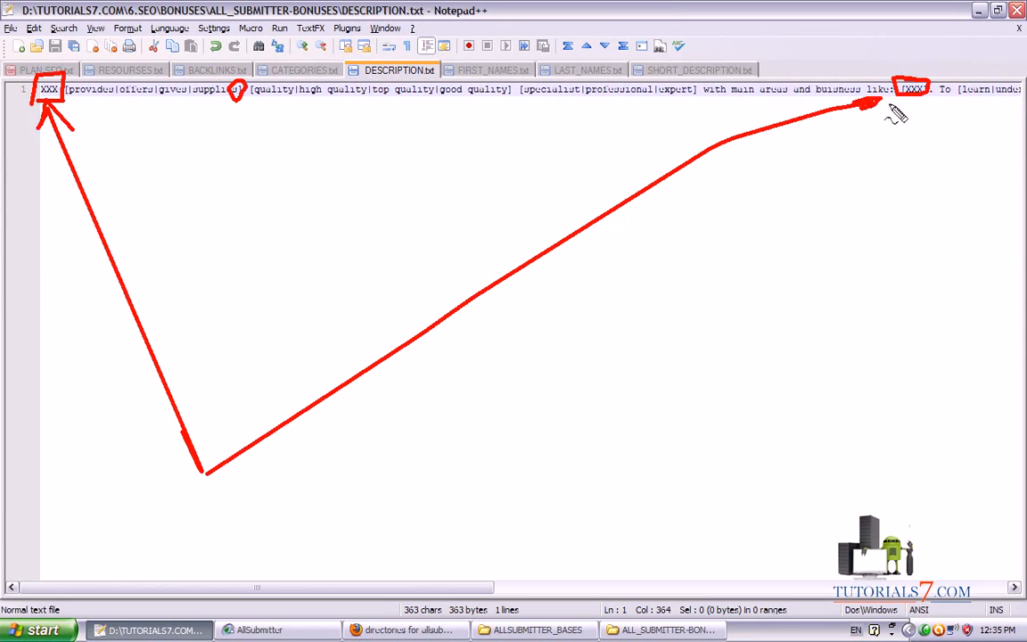
key(Escape)
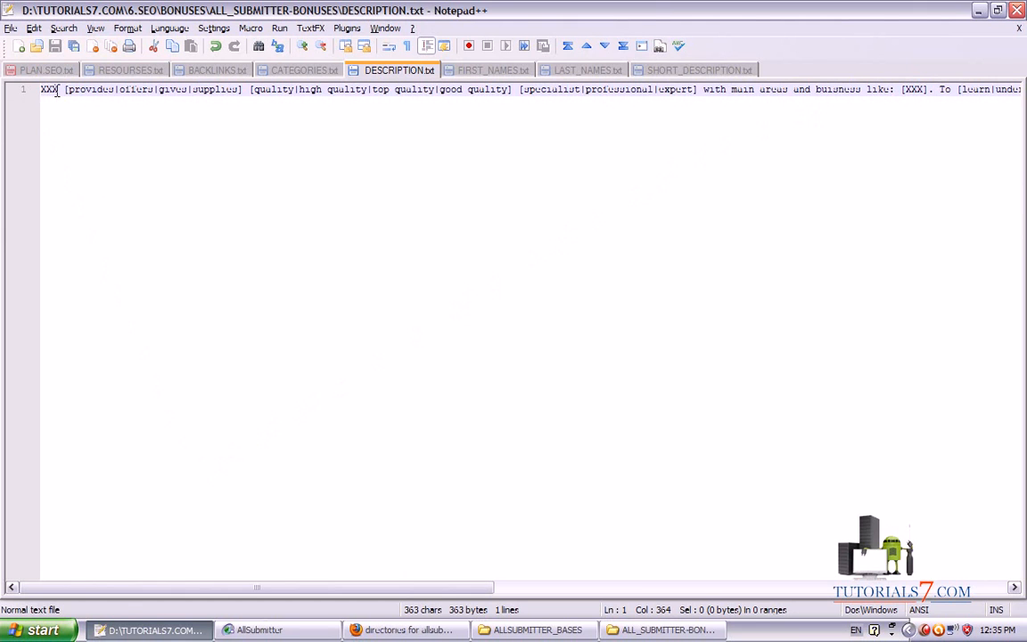
Add the note 'USE YOUR WEB SITE OR YOUR COMPANY NAME!' after the leading XXX
click(56, 91)
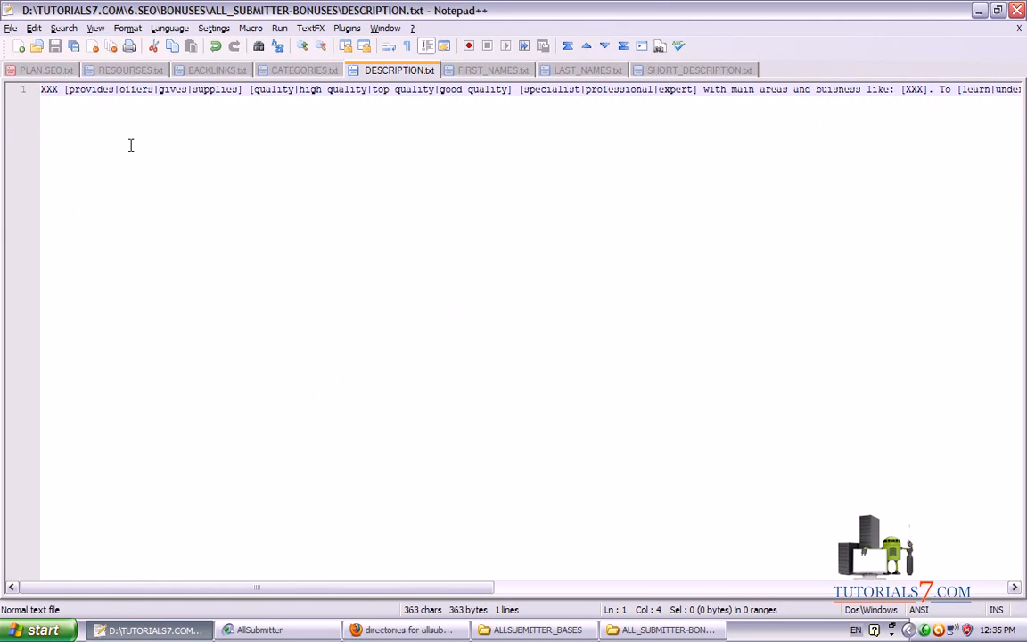
text((USE YOUR WEB SITE c)
key(BackSpace)
text(OR YOUR COMPANY NAME)
text(!)
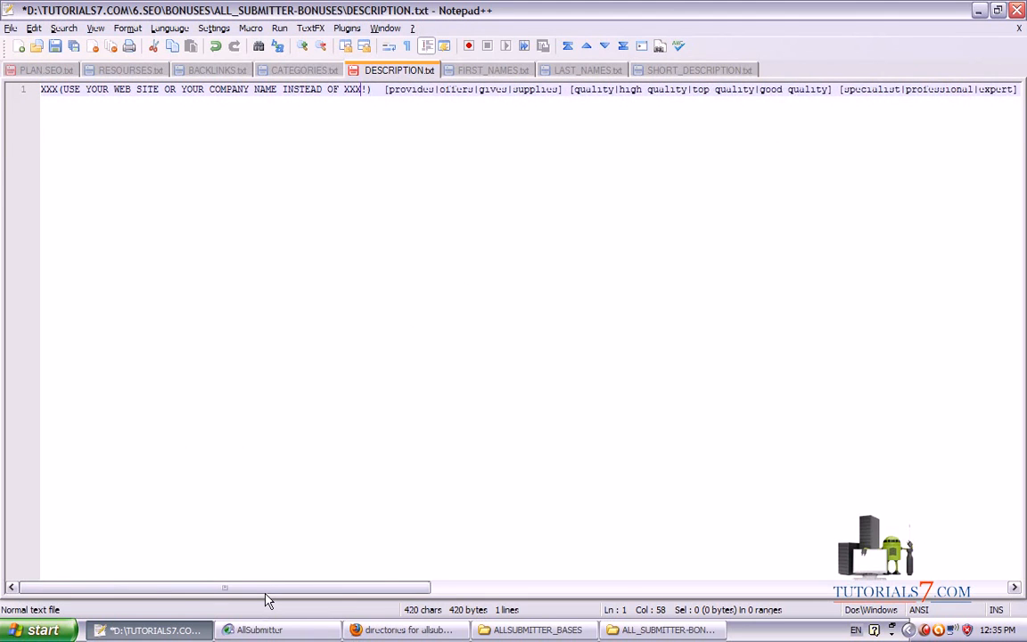
Add '(YOUR KEYWORDS INSTEAD OF XXX IN SPINNABLE FORMAT!)' after [XXX] and save DESCRIPTION.txt
drag(289, 589, 390, 584)
click(1000, 89)
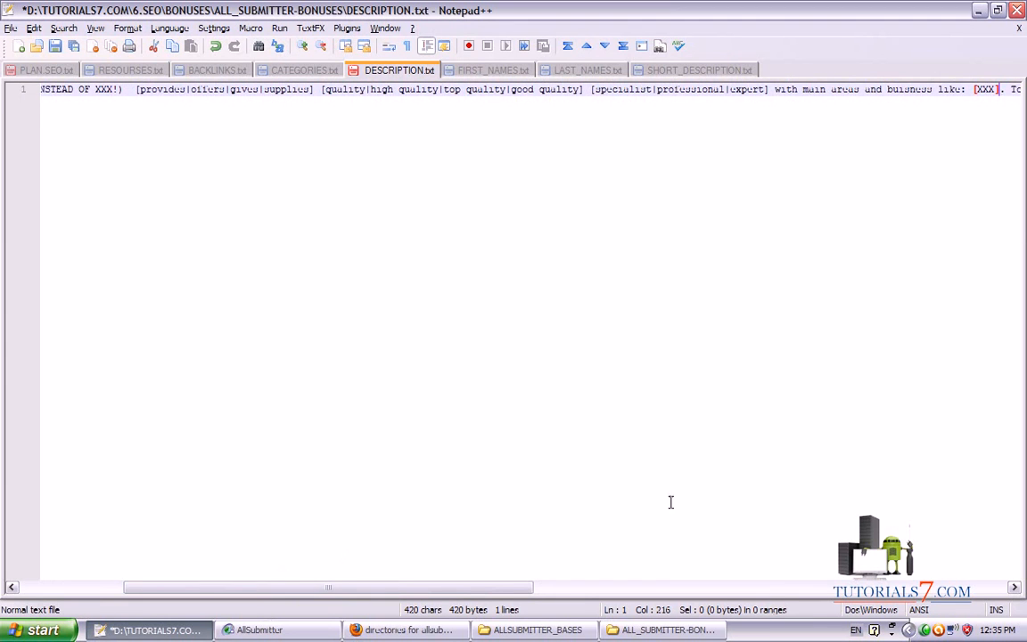
drag(471, 589, 558, 596)
text(()
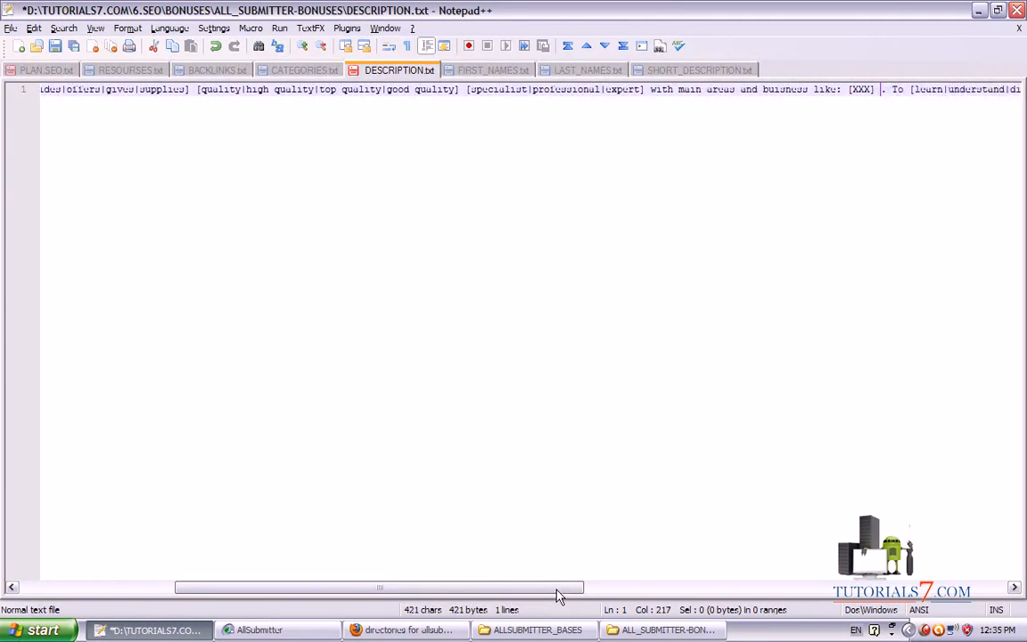
text(YOUR KEYWORDS)
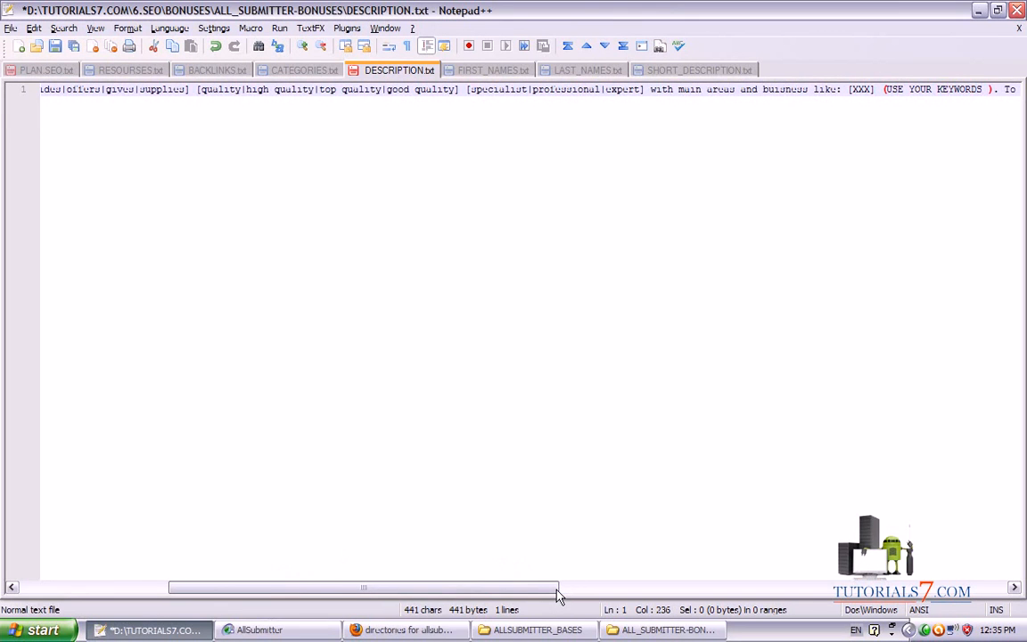
text( INSTEAD)
text( OF XXX)
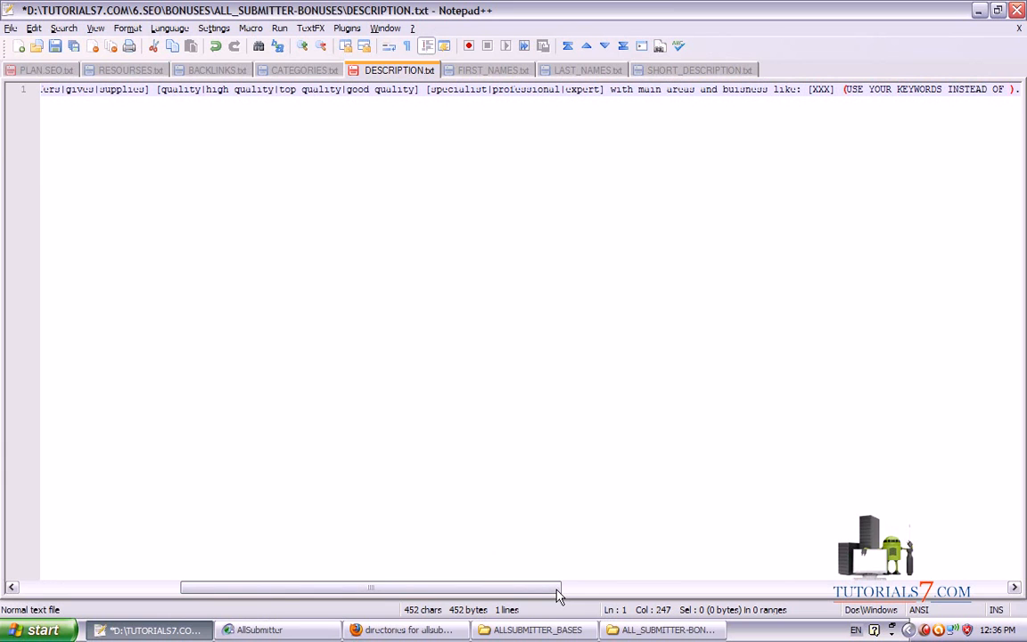
text( IN SPINNA)
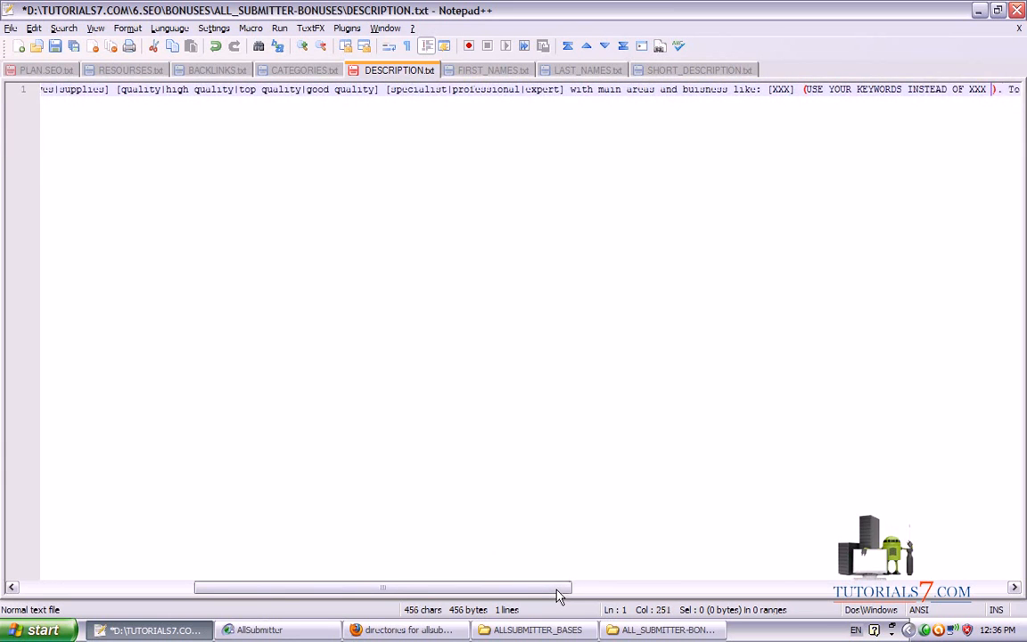
text(BLE FORMAT)
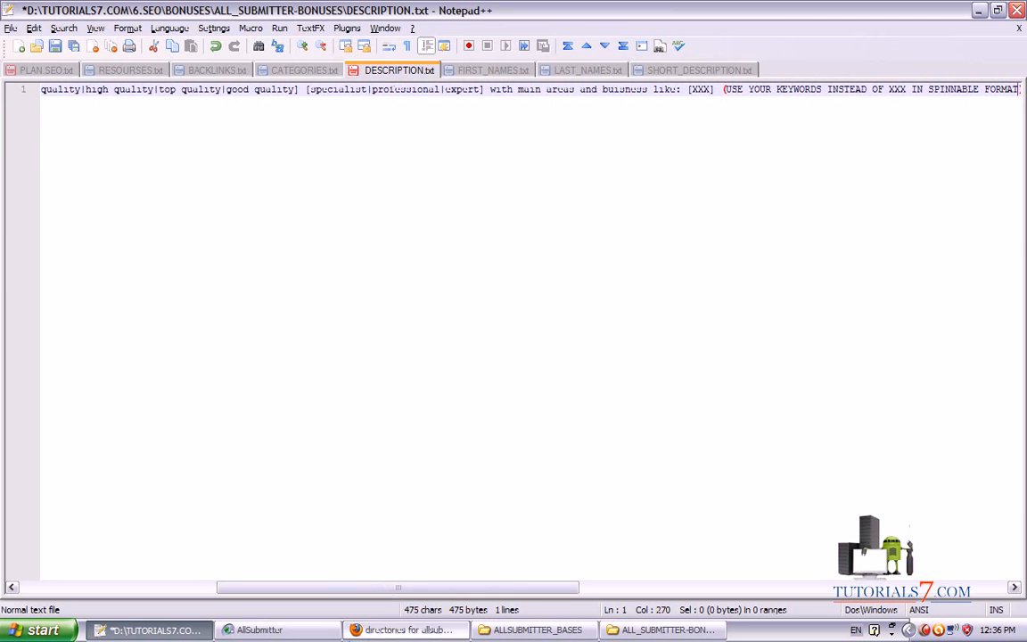
text(!)
drag(440, 590, 856, 591)
key(ctrl+s)
Browse FIRST_NAMES.txt and LAST_NAMES.txt, then show SHORT_DESCRIPTION.txt
click(494, 71)
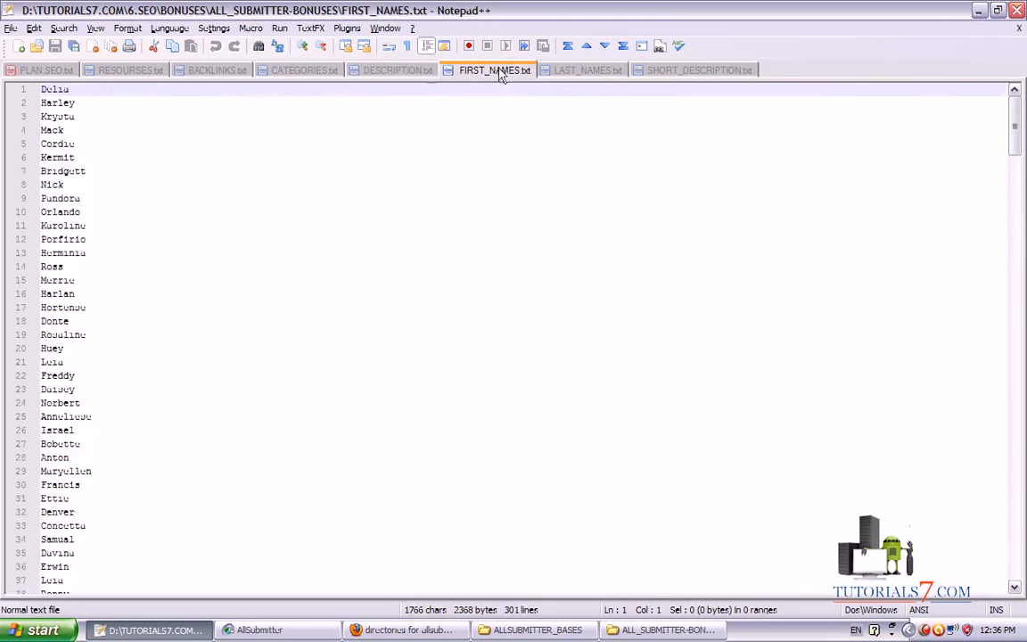
mouse_move(1015, 133)
mouse_down()
mouse_move(1016, 517)
mouse_move(1015, 134)
mouse_up()
click(585, 70)
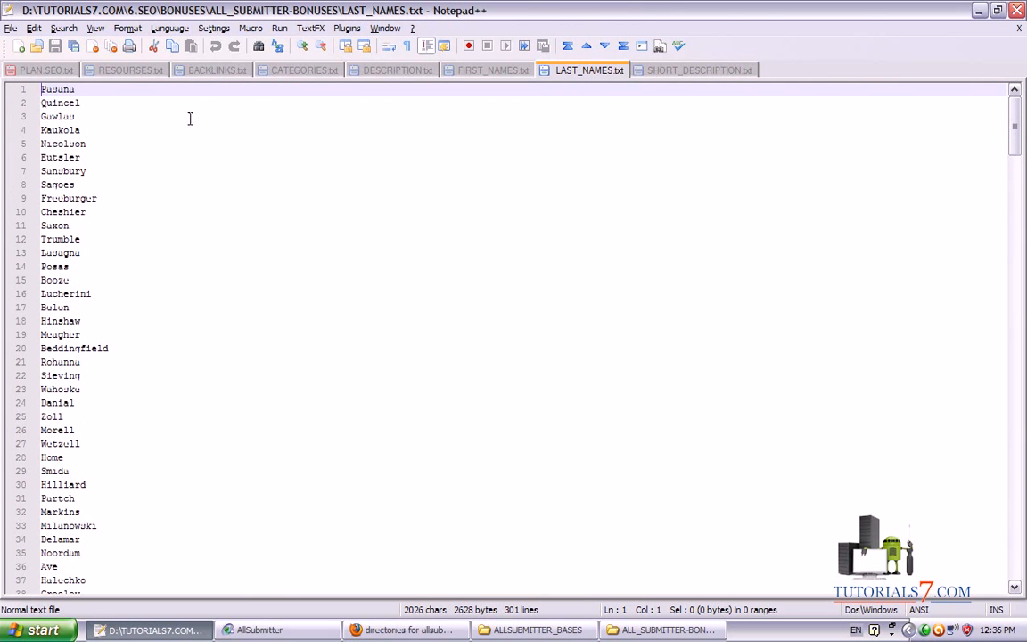
click(659, 71)
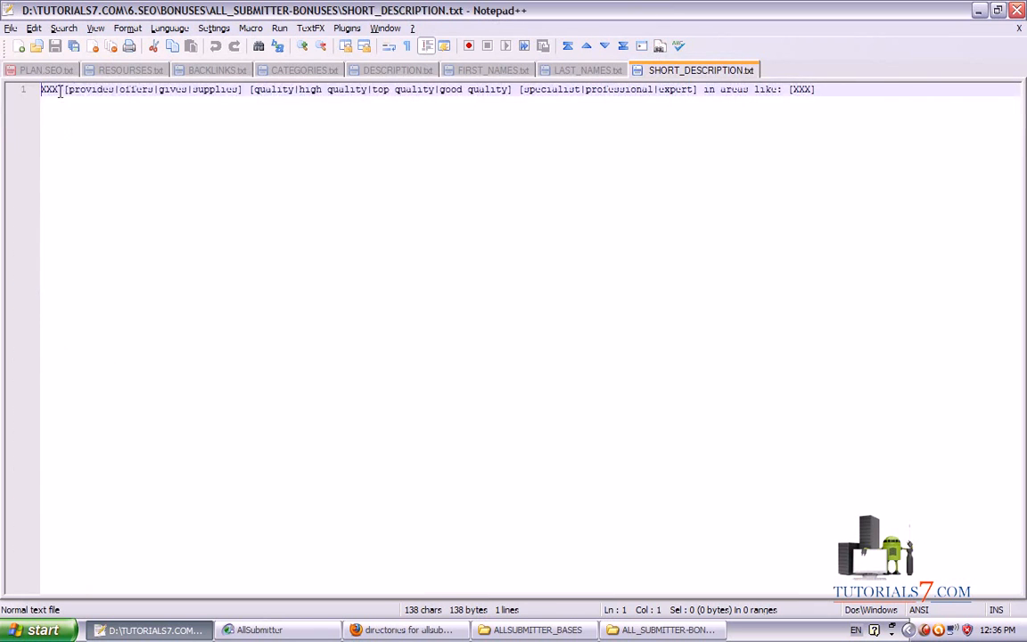
Copy the company-name note from DESCRIPTION.txt and paste it after XXX in SHORT_DESCRIPTION.txt
click(397, 69)
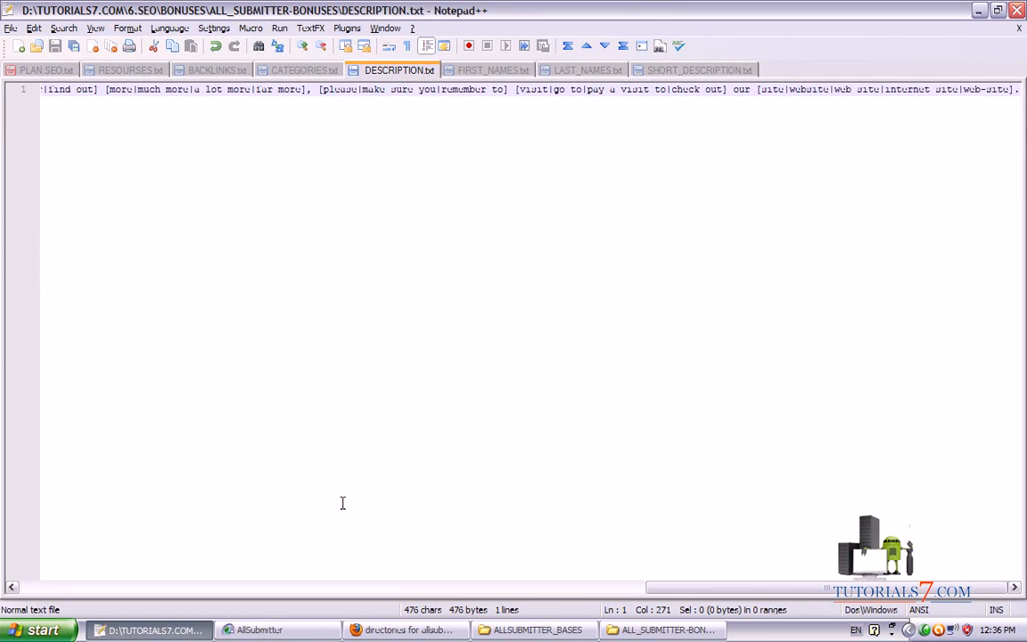
drag(718, 589, 384, 589)
drag(371, 90, 59, 92)
key(ctrl+c)
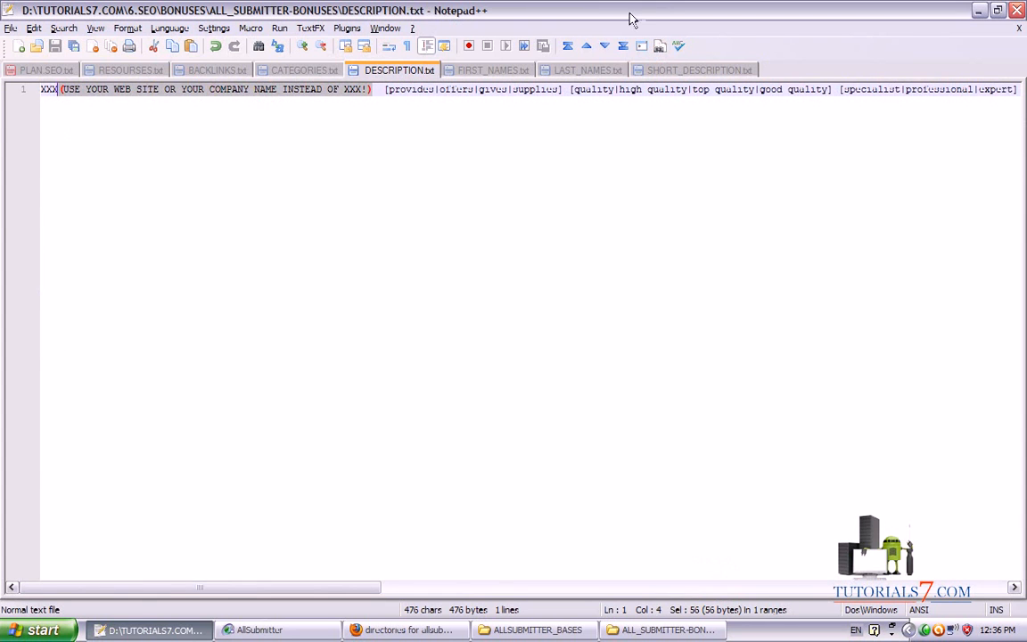
click(699, 69)
double_click(50, 89)
click(63, 90)
key(ctrl+v)
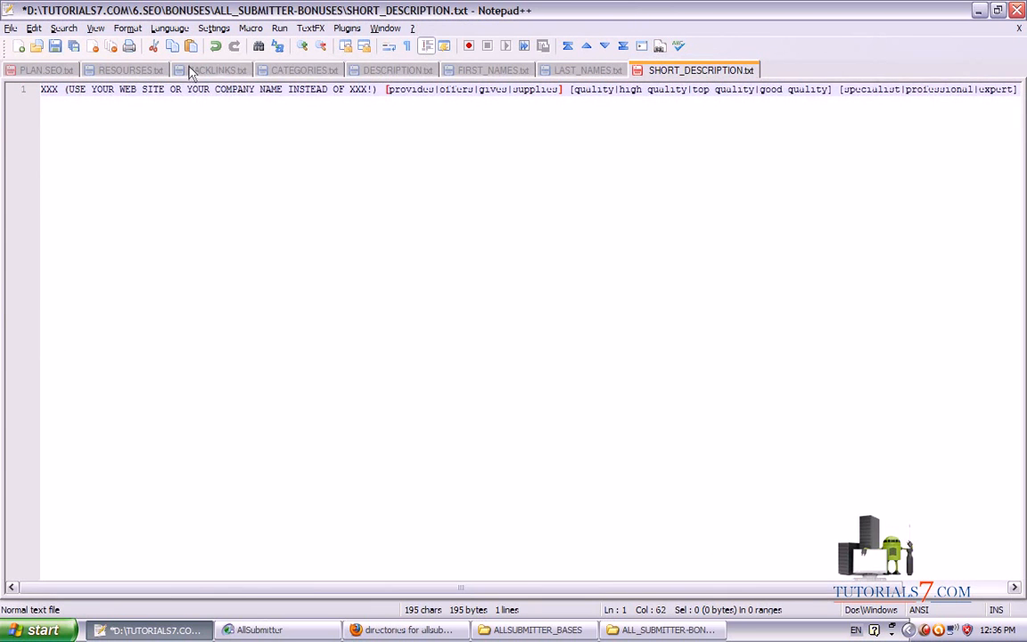
Copy the keywords note and paste it at the end of the SHORT_DESCRIPTION.txt line
click(370, 71)
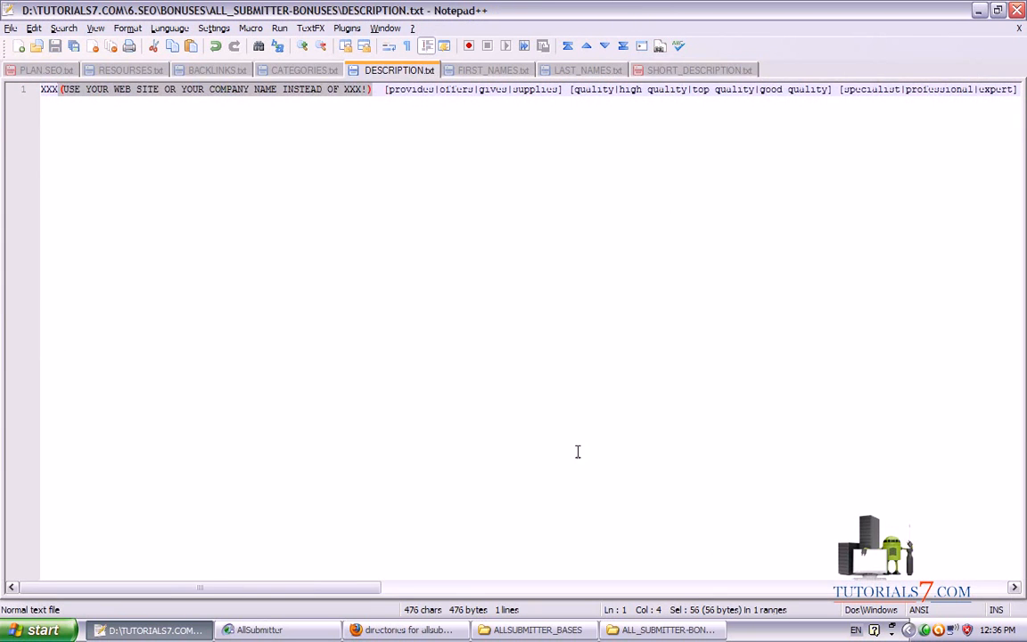
drag(348, 587, 637, 588)
drag(423, 89, 731, 89)
click(656, 70)
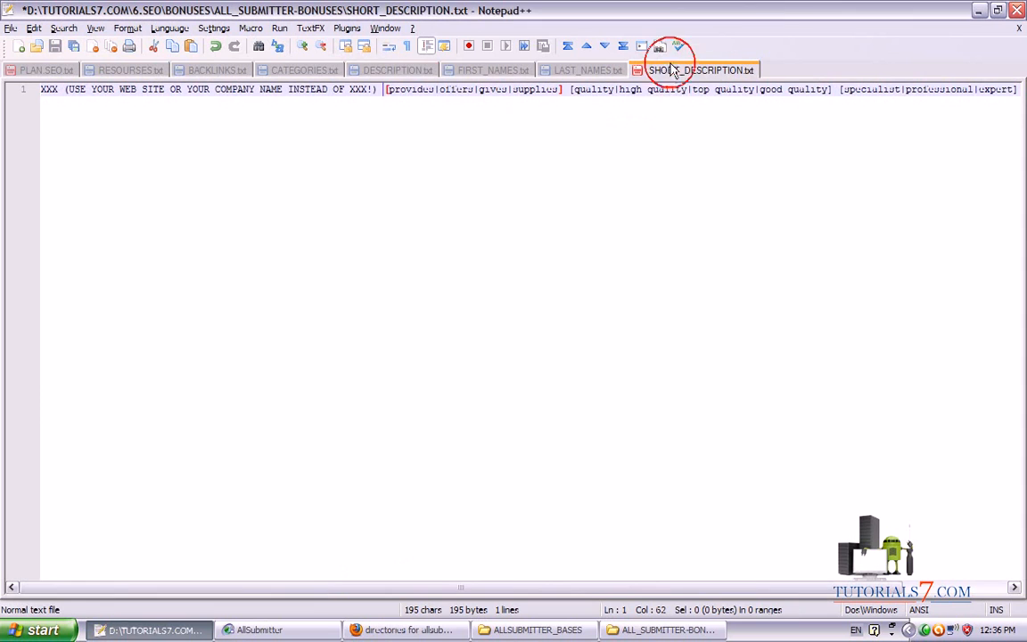
click(376, 91)
key(BackSpace)
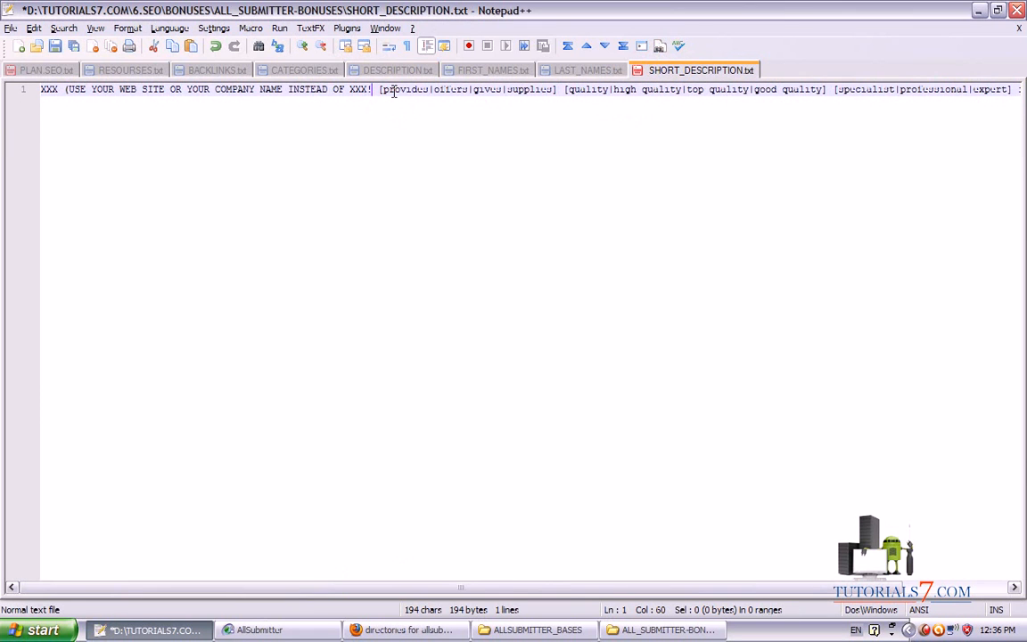
text())
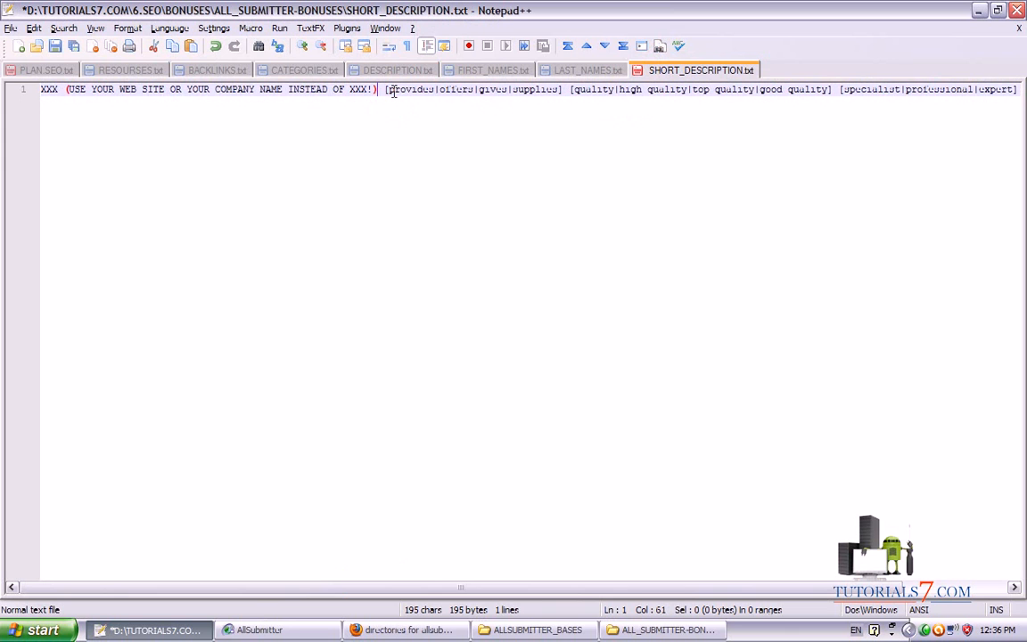
drag(453, 590, 678, 597)
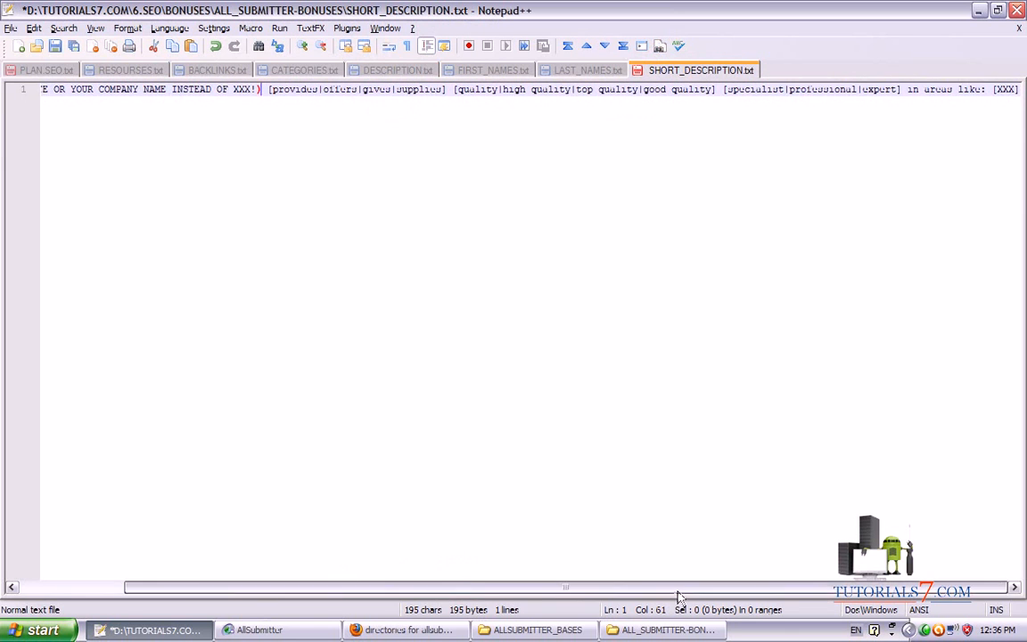
click(1021, 92)
text(USE YOUR KEYWORDS INSTEAD OF XXX IN SPINNABLE FORMAT!))
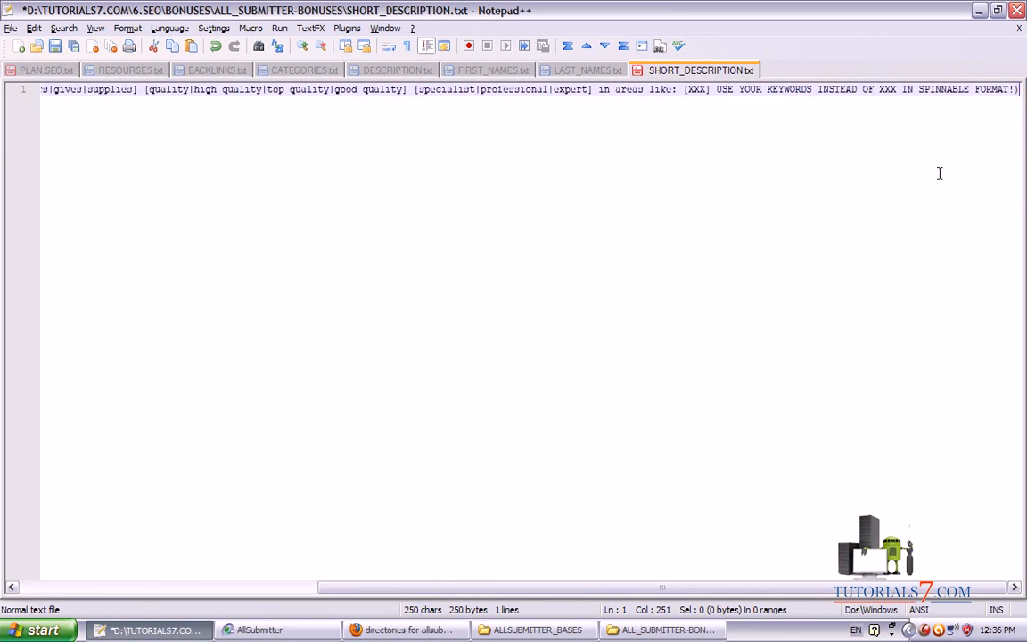
Save and close SHORT_DESCRIPTION.txt, then return to AllSubmitter
key(ctrl+s)
right_click(651, 72)
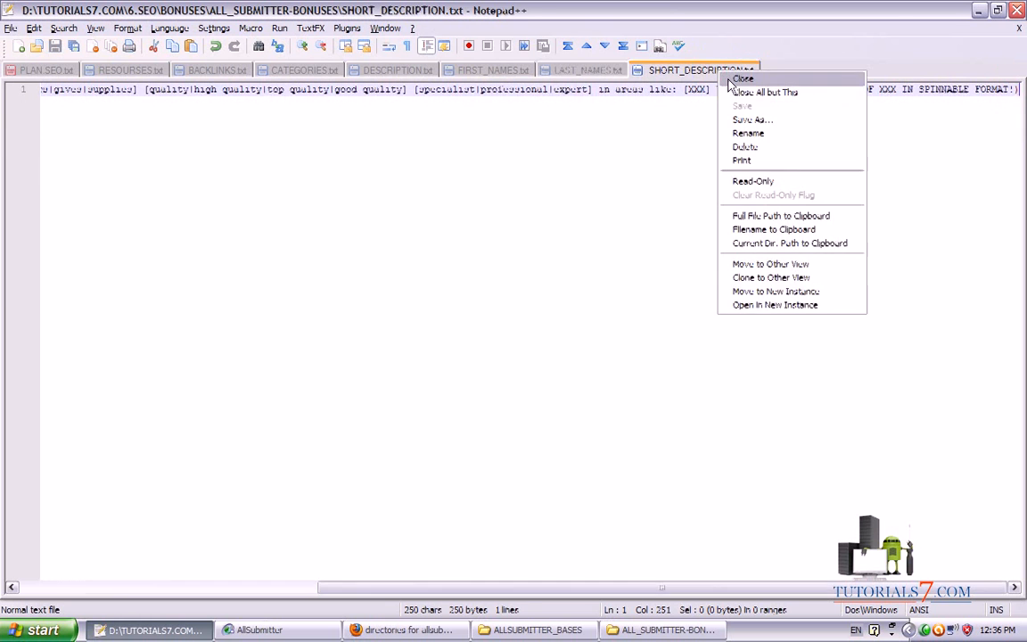
click(669, 82)
click(323, 628)
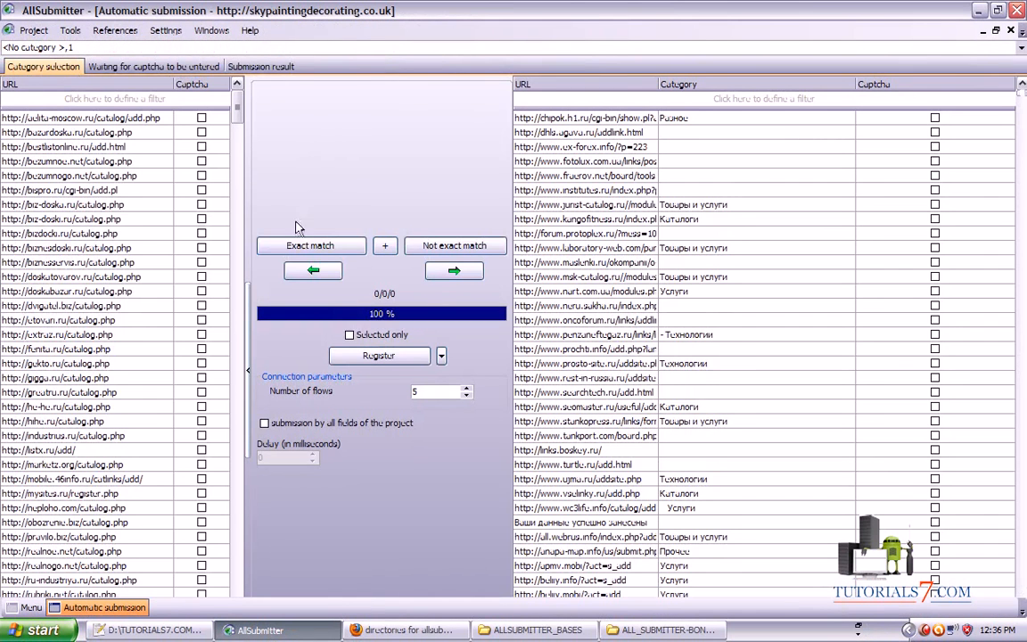
Run Not exact match until 100%, then review the catalogue links with their assigned categories
click(431, 239)
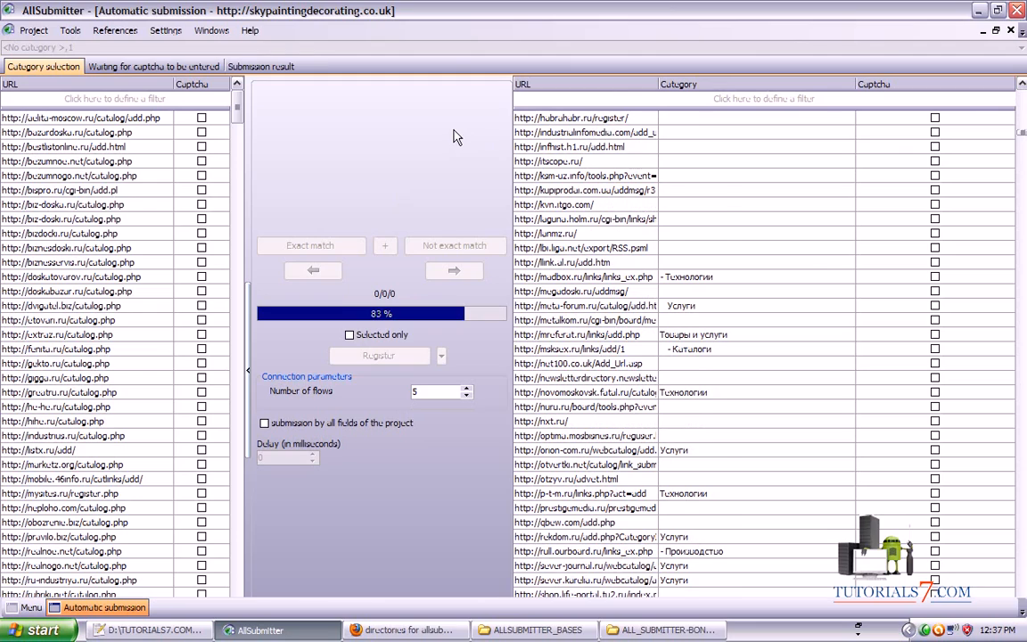
drag(1023, 132, 1022, 10)
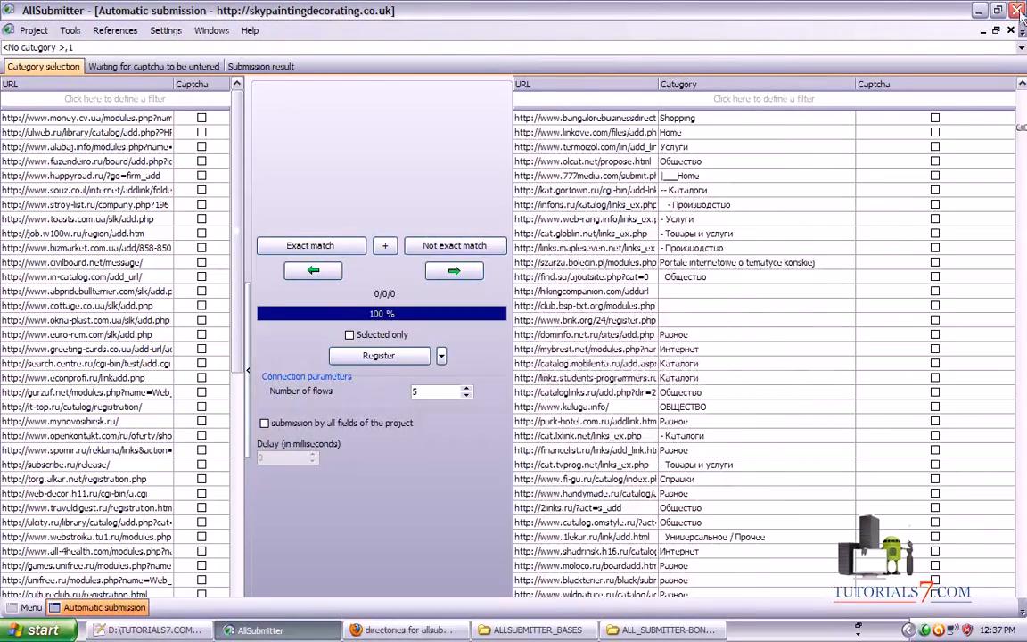
Adjust the Number of flows field, leaving it at 5
mouse_move(255, 411)
mouse_down()
mouse_move(355, 393)
mouse_move(260, 377)
mouse_move(260, 407)
mouse_up()
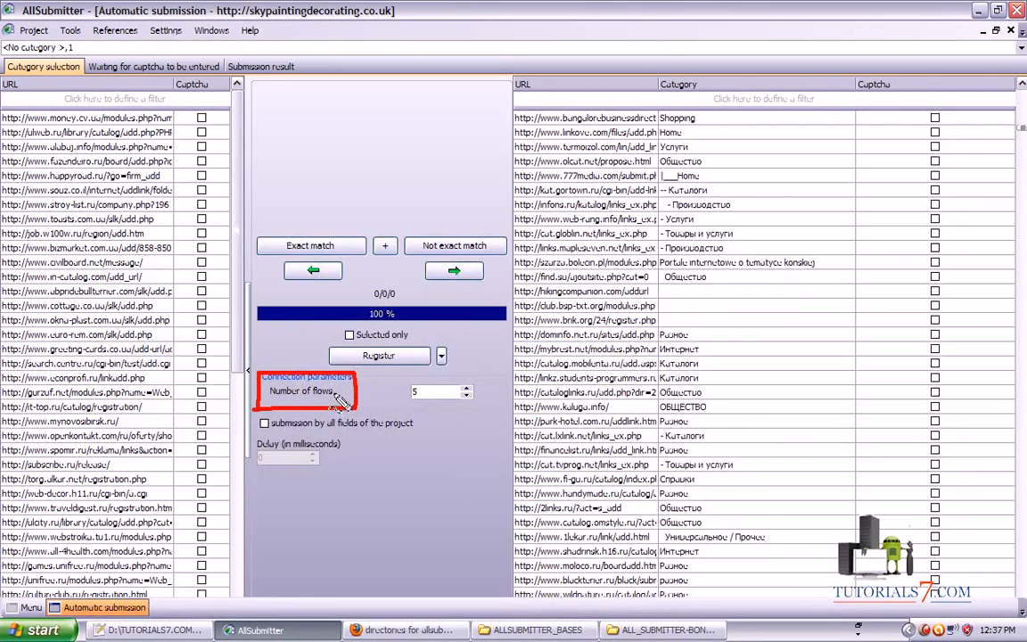
drag(338, 392, 406, 391)
key(Escape)
key(BackSpace)
text(10)
click(467, 390)
click(468, 391)
drag(429, 392, 400, 392)
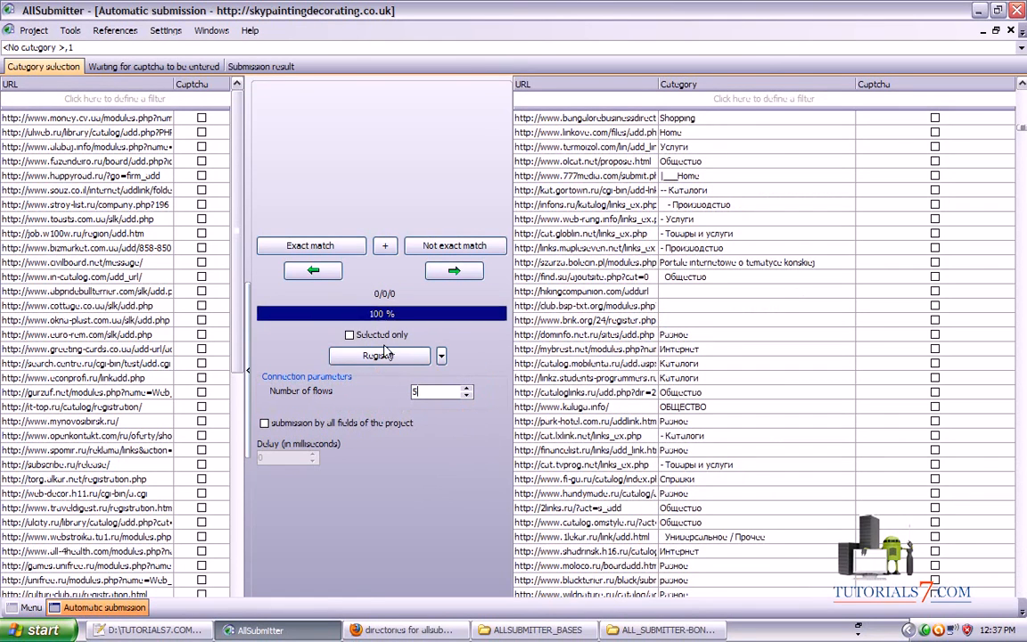
Mark up areas of the AllSubmitter window with on-screen annotations
mouse_move(372, 546)
mouse_down()
mouse_move(379, 386)
mouse_move(441, 333)
mouse_move(308, 343)
mouse_move(379, 381)
mouse_up()
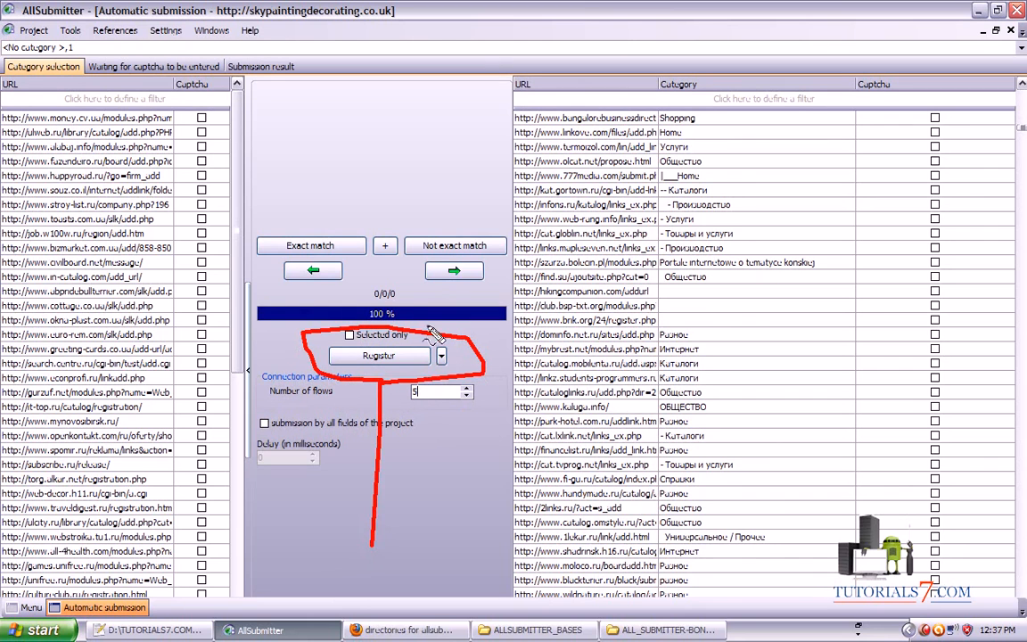
mouse_move(296, 161)
mouse_down()
mouse_move(325, 97)
mouse_move(378, 110)
mouse_move(406, 134)
mouse_move(426, 131)
mouse_move(489, 194)
mouse_move(289, 125)
mouse_move(470, 87)
mouse_up()
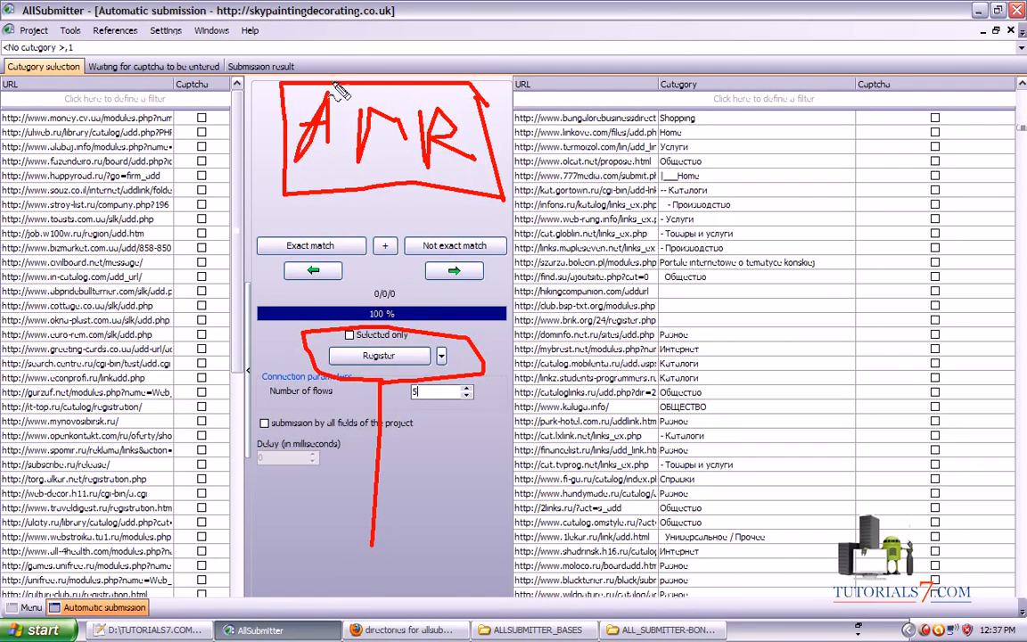
mouse_move(348, 79)
mouse_down()
mouse_move(482, 47)
mouse_move(615, 102)
mouse_move(664, 115)
mouse_move(653, 107)
mouse_move(661, 108)
mouse_up()
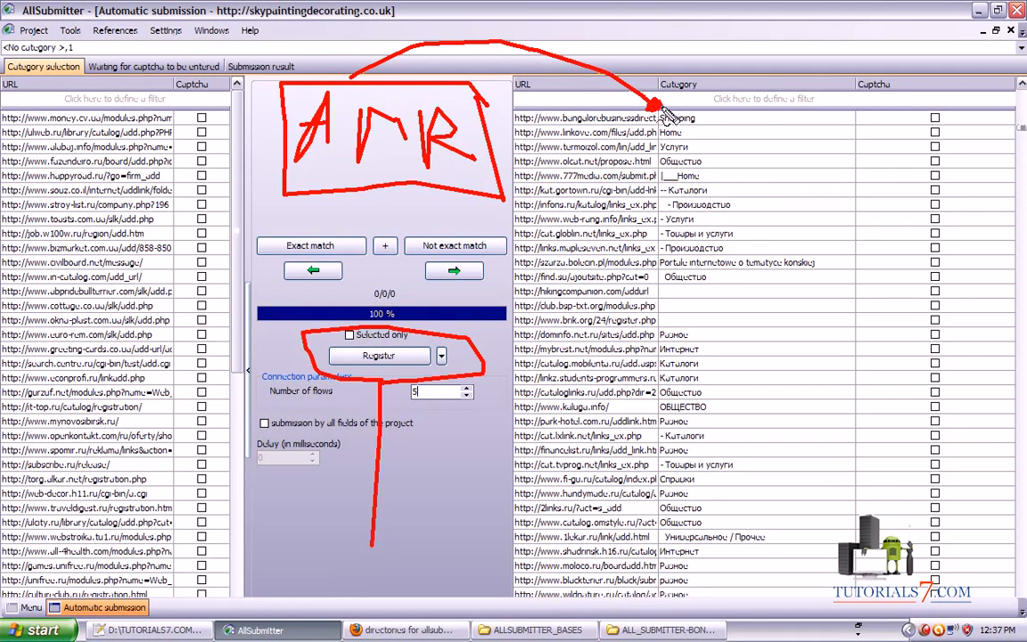
mouse_move(294, 200)
mouse_down()
mouse_move(517, 287)
mouse_move(687, 204)
mouse_move(686, 219)
mouse_up()
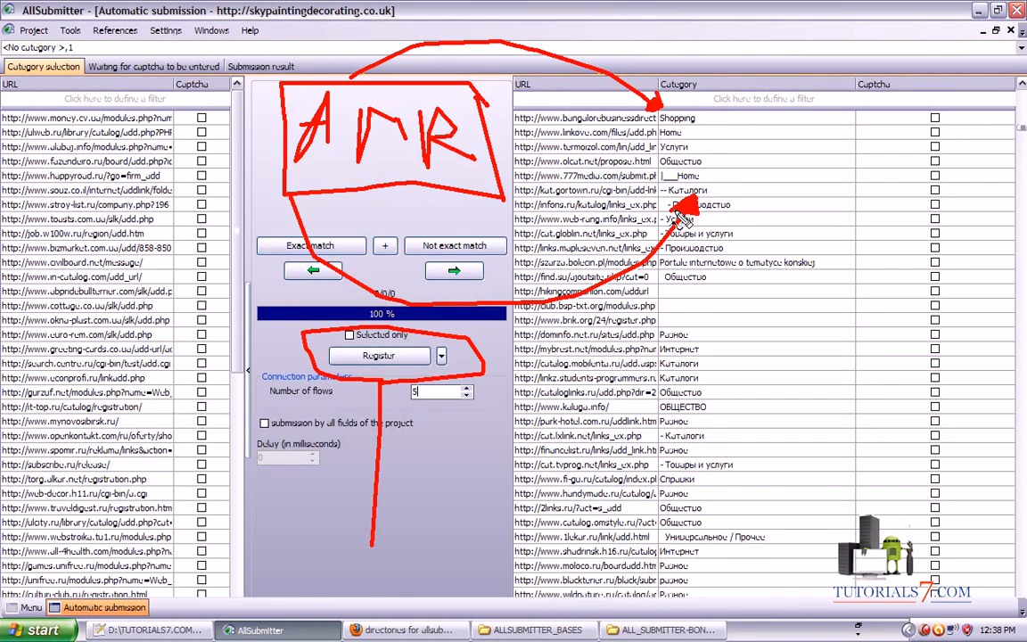
mouse_move(690, 149)
mouse_down()
mouse_move(698, 192)
mouse_move(768, 143)
mouse_move(892, 202)
mouse_move(687, 207)
mouse_move(695, 212)
mouse_up()
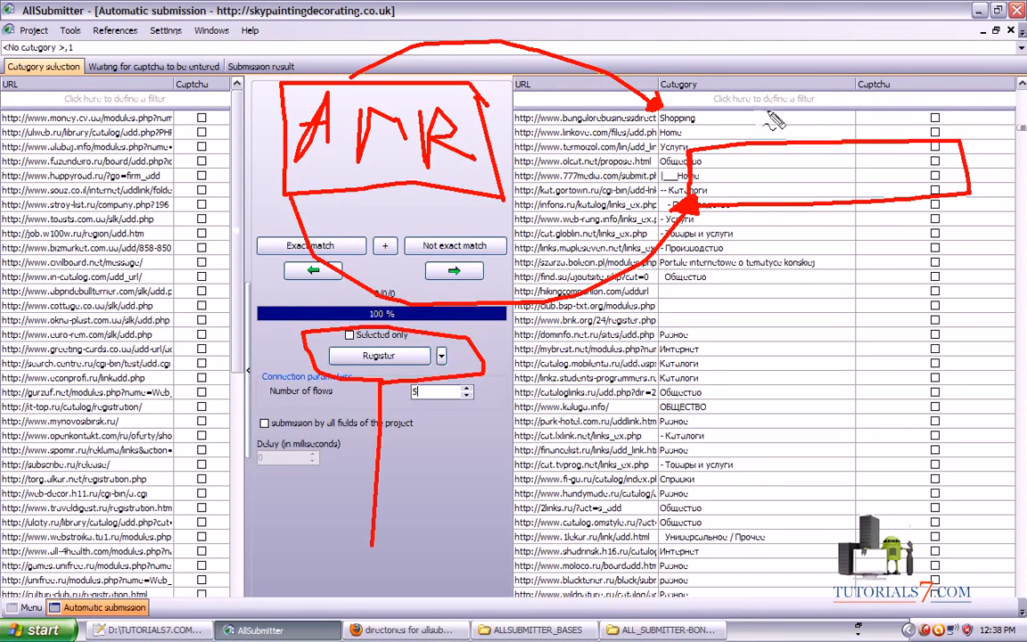
mouse_move(680, 59)
mouse_down()
mouse_move(691, 49)
mouse_move(691, 78)
mouse_up()
drag(699, 34, 696, 30)
drag(734, 92, 776, 113)
mouse_move(754, 71)
mouse_down()
mouse_move(763, 132)
mouse_move(756, 70)
mouse_up()
key(Escape)
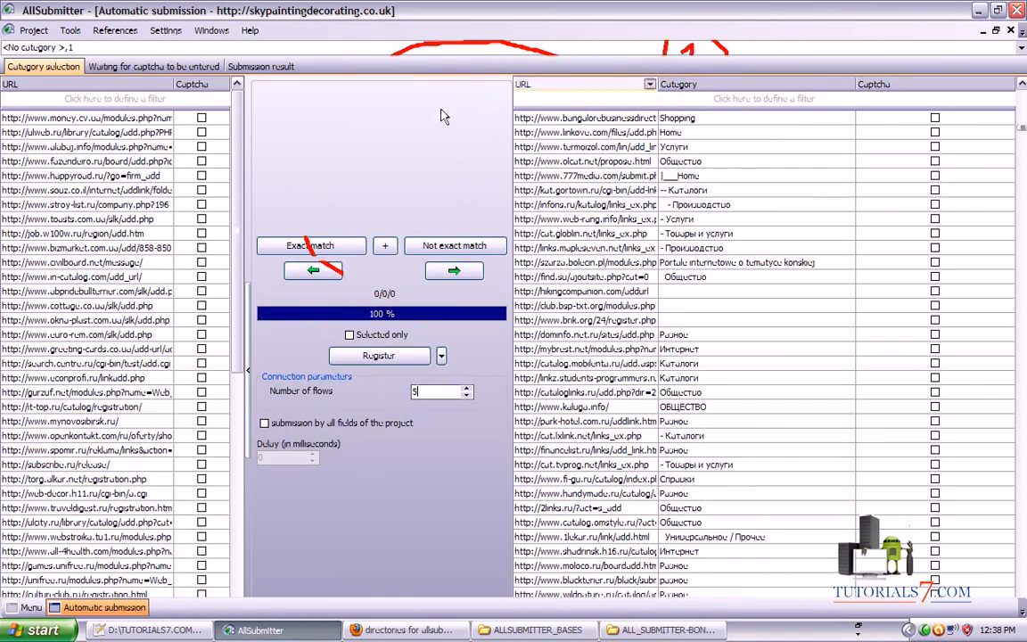
Register skypaintingdecorating.co.uk in the catalogues, starting the run at 5/4448/1
key(ctrl+shift+d)
mouse_move(11, 28)
mouse_down()
mouse_move(104, 18)
mouse_move(6, 25)
mouse_up()
mouse_move(88, 27)
mouse_down()
mouse_move(202, 57)
mouse_move(288, 159)
mouse_move(366, 287)
mouse_up()
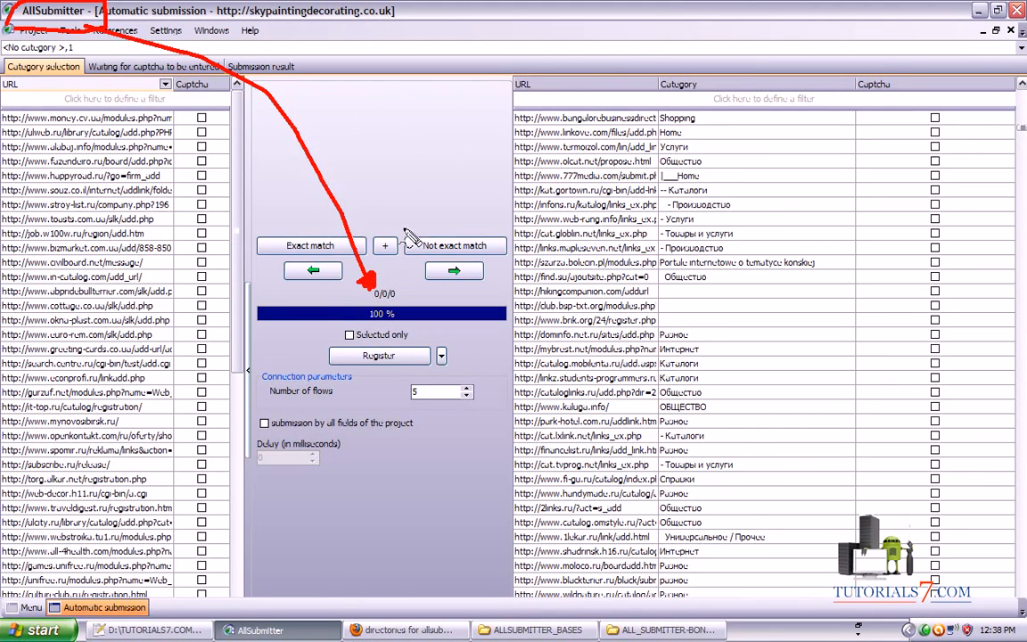
mouse_move(106, 26)
mouse_down()
mouse_move(343, 119)
mouse_move(419, 186)
mouse_move(450, 187)
mouse_move(439, 169)
mouse_move(427, 188)
mouse_move(435, 181)
mouse_move(102, 23)
mouse_move(516, 126)
mouse_move(526, 116)
mouse_move(551, 132)
mouse_up()
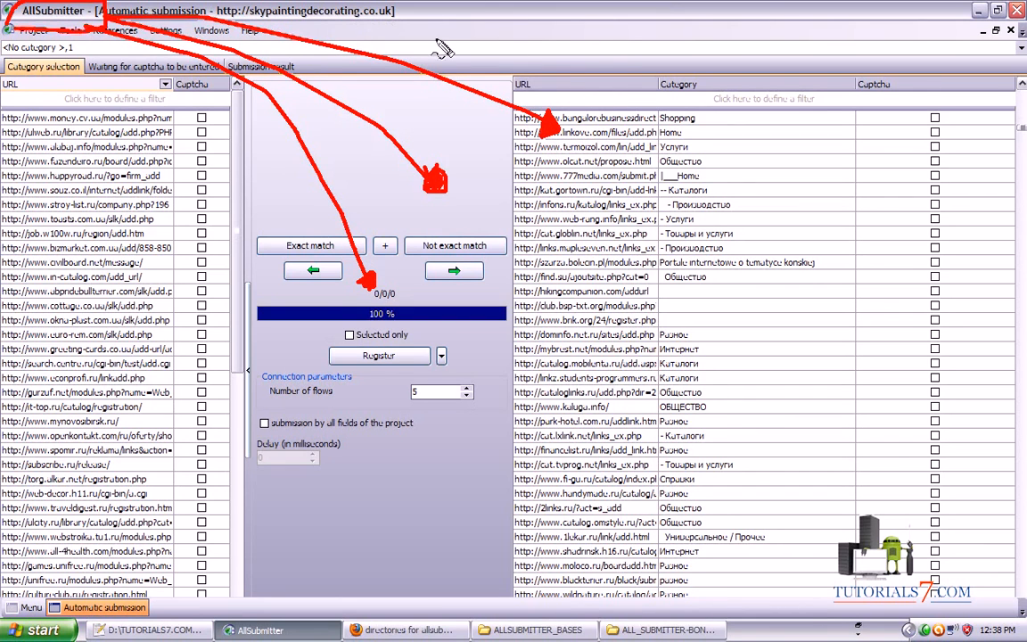
key(Escape)
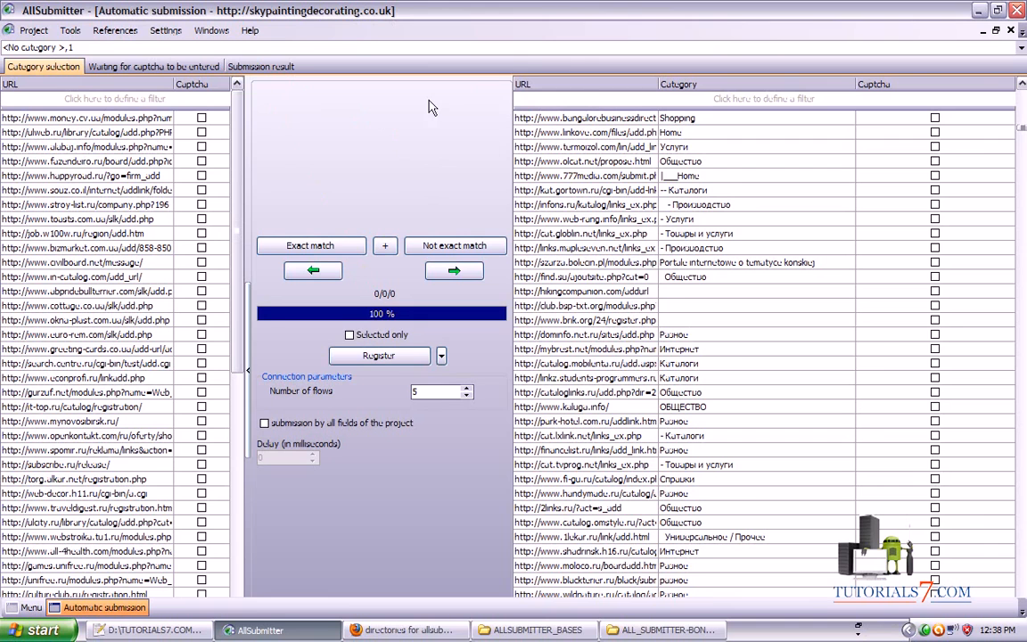
mouse_move(365, 417)
mouse_down()
mouse_move(383, 551)
mouse_move(472, 346)
mouse_move(357, 375)
mouse_up()
key(Escape)
click(377, 355)
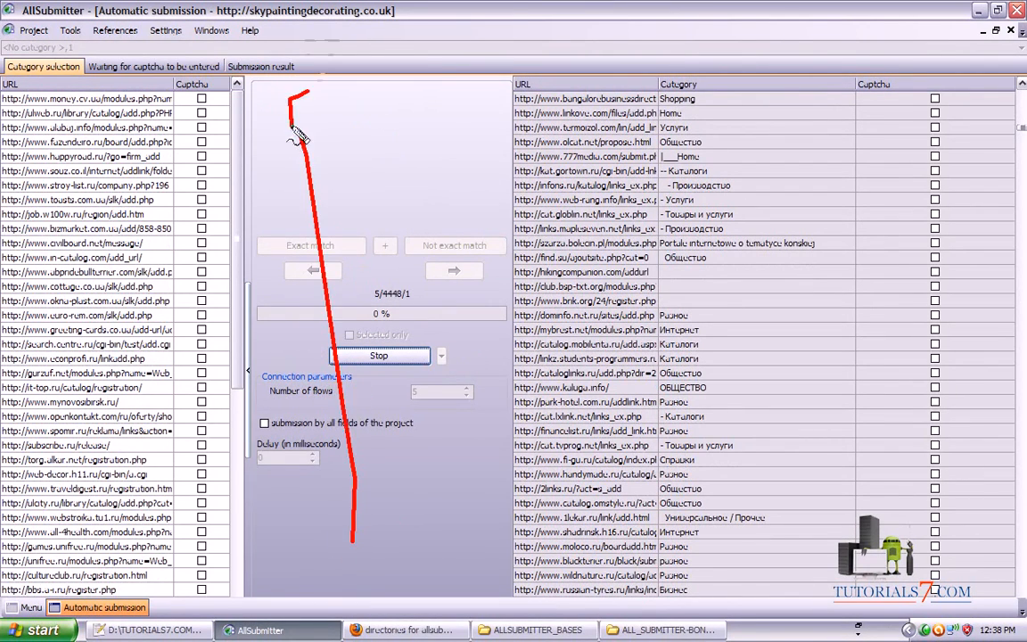
Check the results list showing one successful submission, then show the captcha entry panels
click(255, 71)
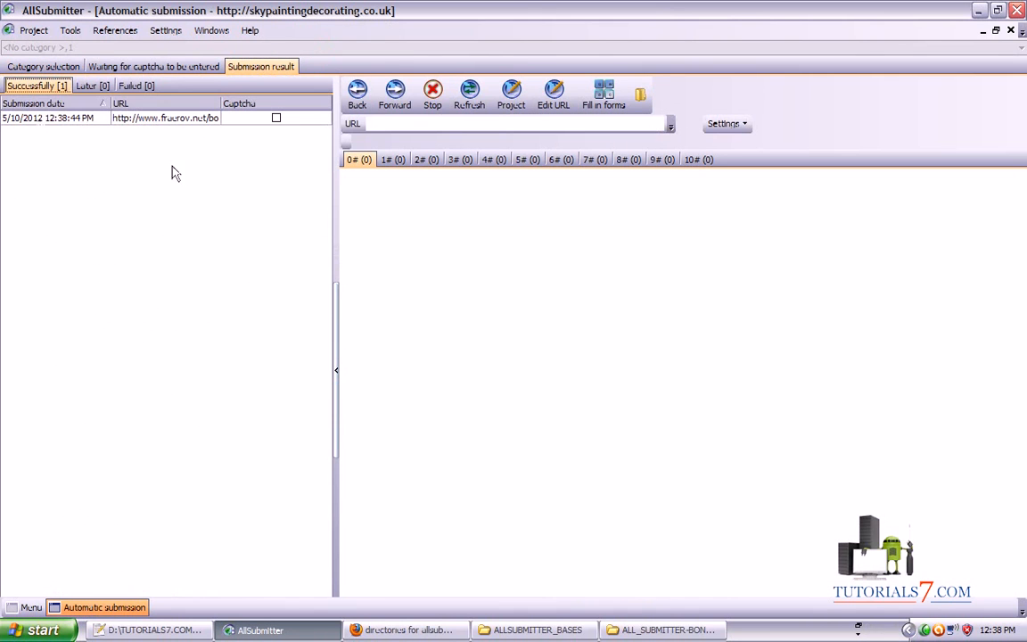
mouse_move(141, 517)
mouse_down()
mouse_move(145, 363)
mouse_move(95, 117)
mouse_up()
mouse_move(95, 117)
mouse_down()
mouse_move(92, 155)
mouse_move(118, 140)
mouse_up()
key(Escape)
drag(219, 501, 147, 73)
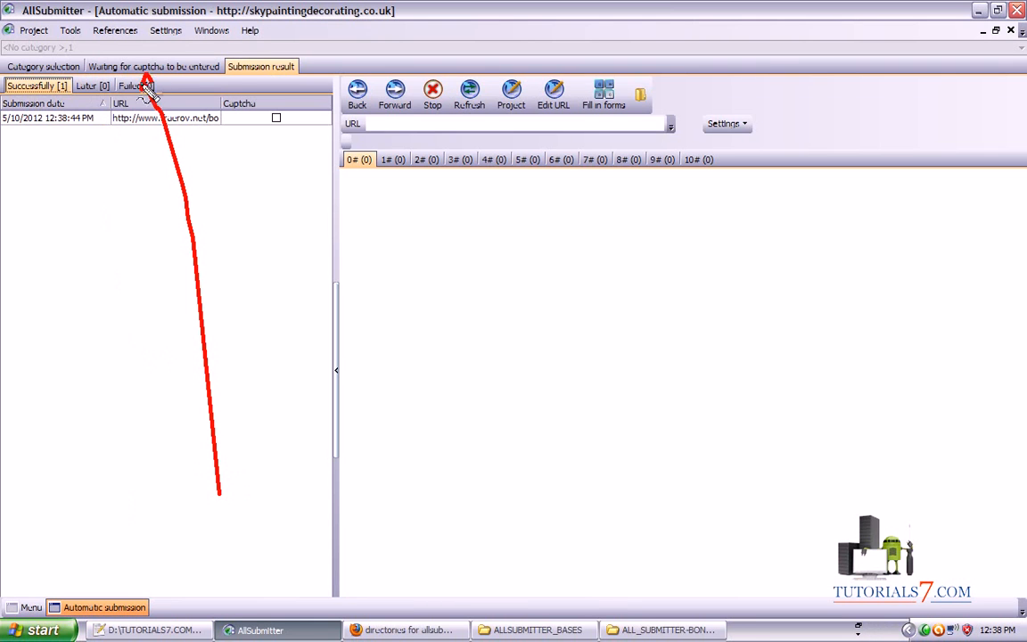
key(Escape)
click(149, 68)
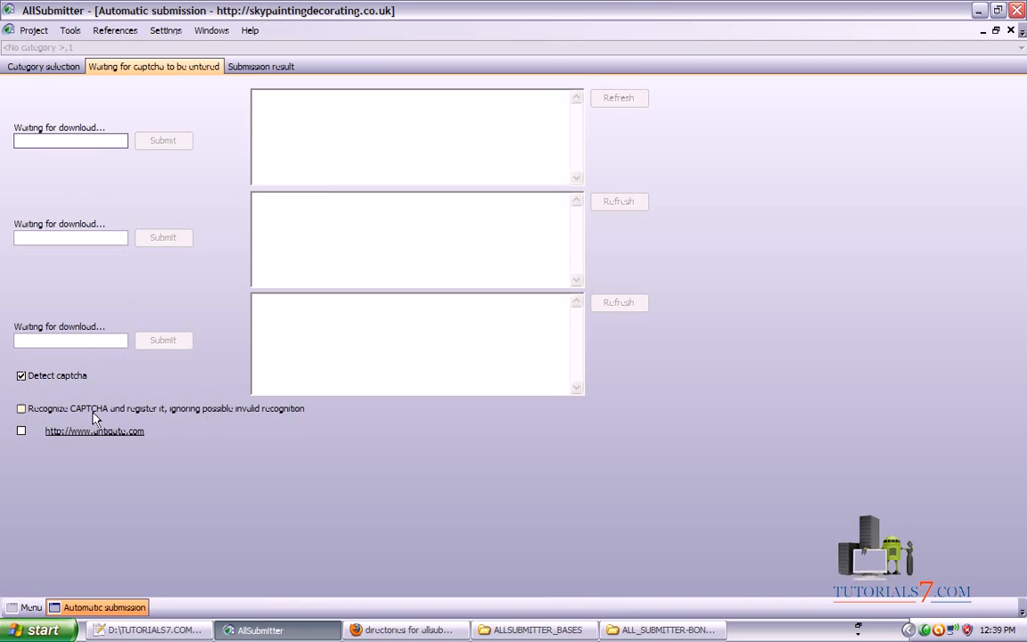
click(21, 410)
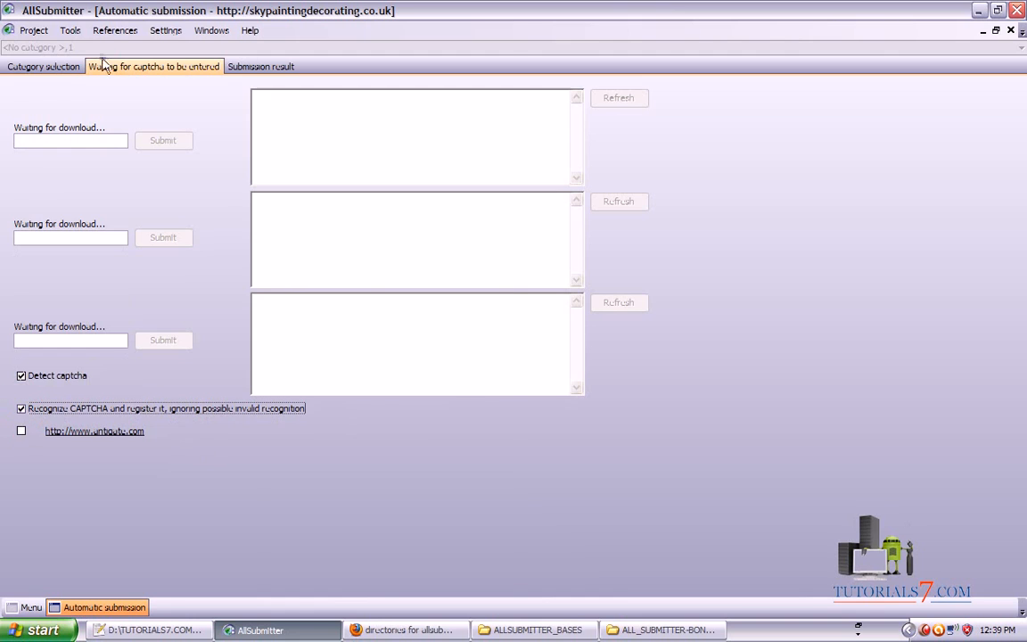
click(64, 68)
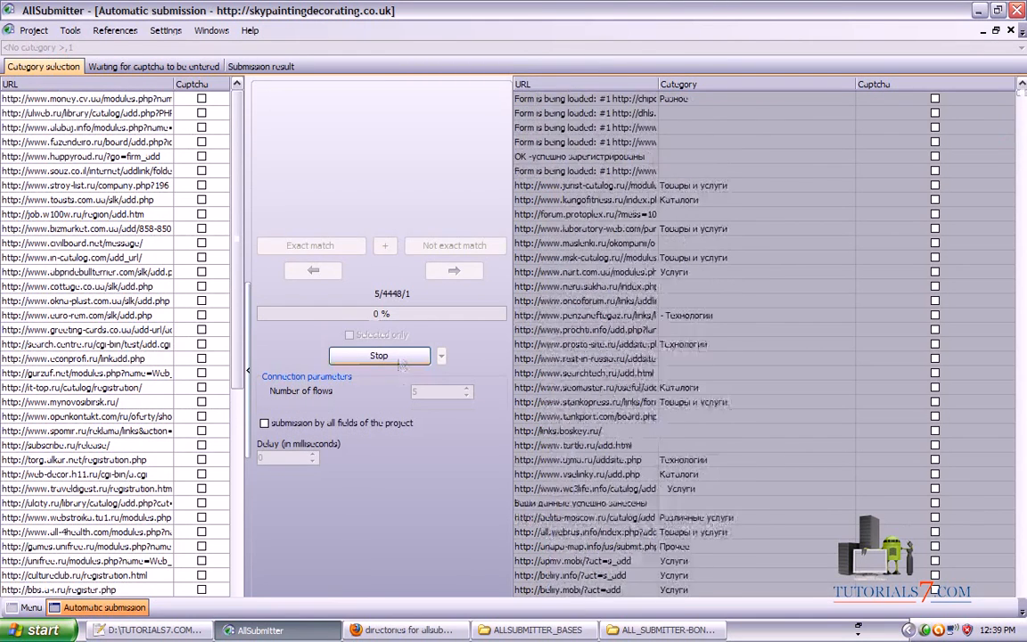
mouse_move(368, 301)
mouse_down()
mouse_move(425, 288)
mouse_move(378, 282)
mouse_move(384, 301)
mouse_up()
key(Escape)
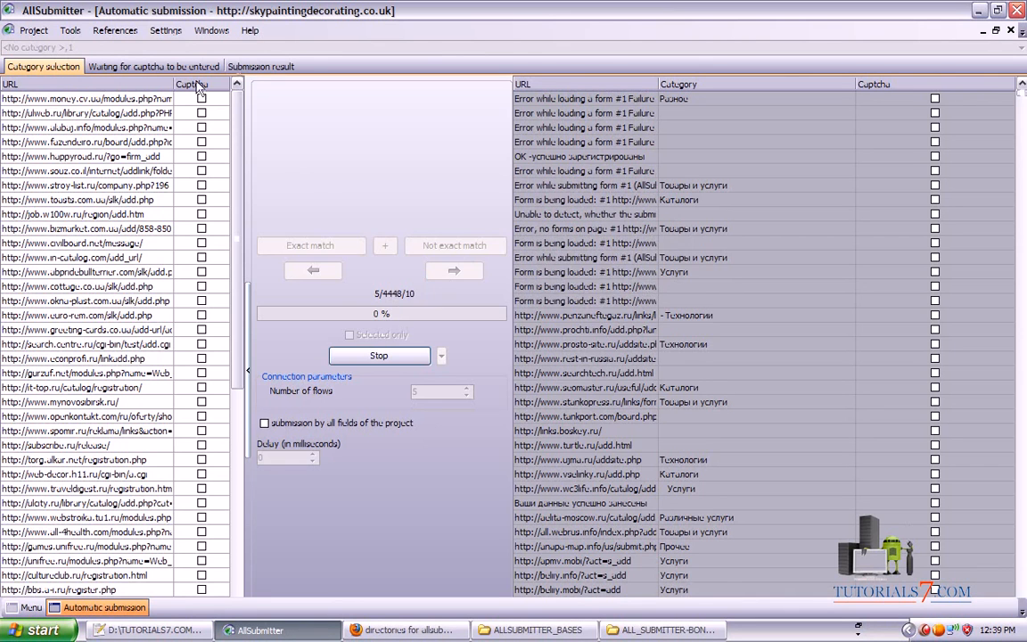
click(260, 68)
click(138, 88)
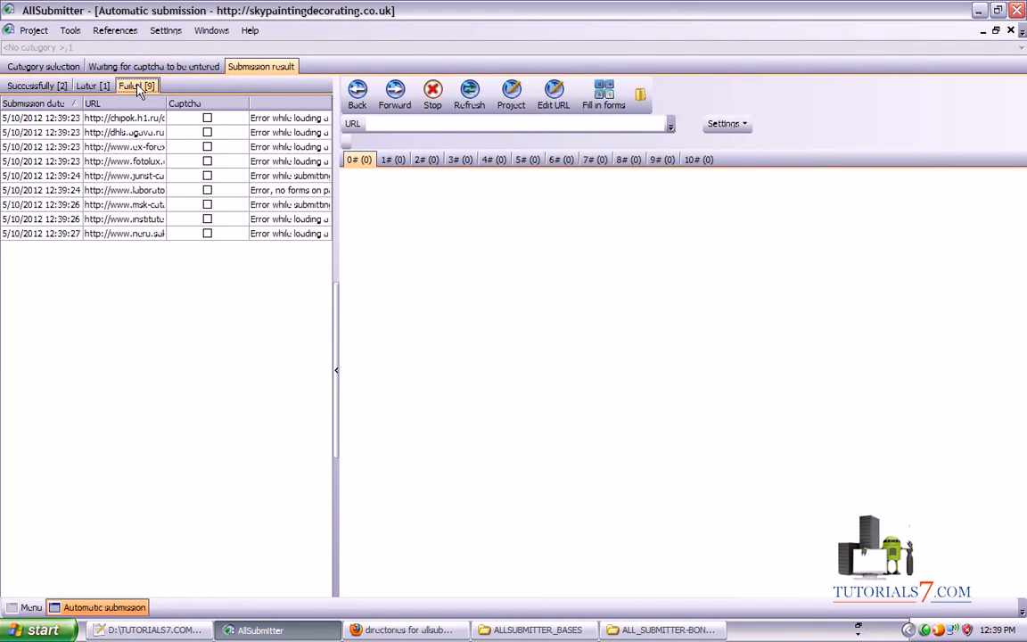
click(36, 86)
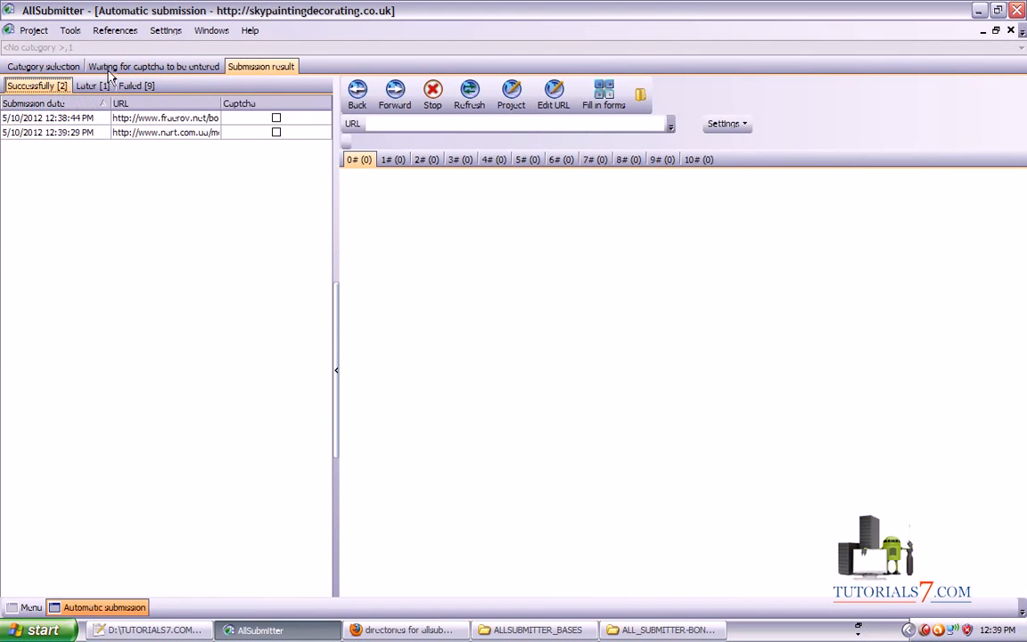
click(107, 69)
click(234, 68)
click(92, 86)
click(43, 88)
click(137, 87)
click(135, 69)
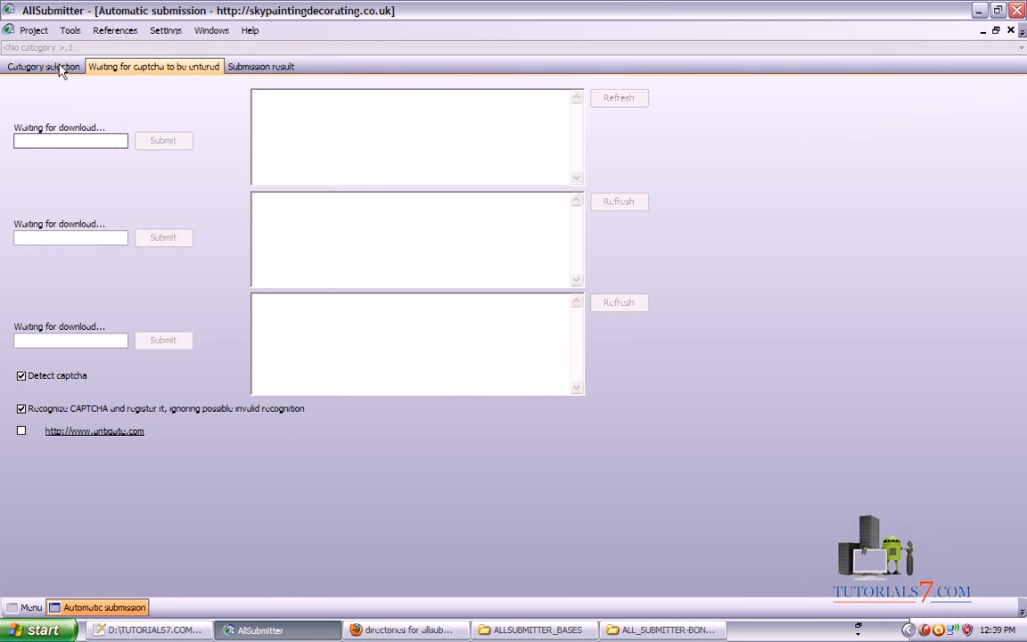
click(56, 70)
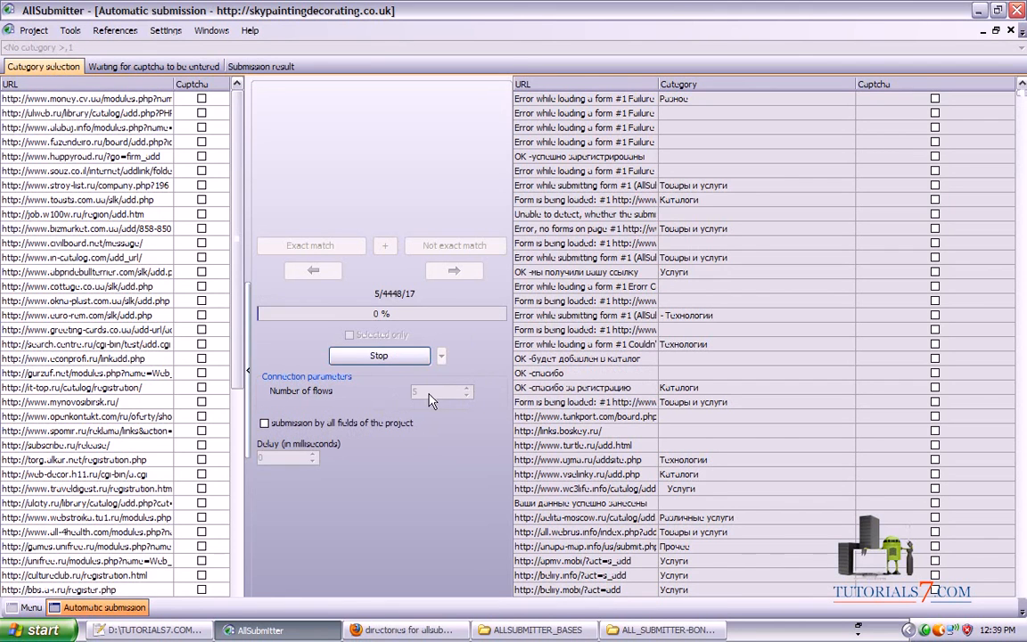
click(112, 63)
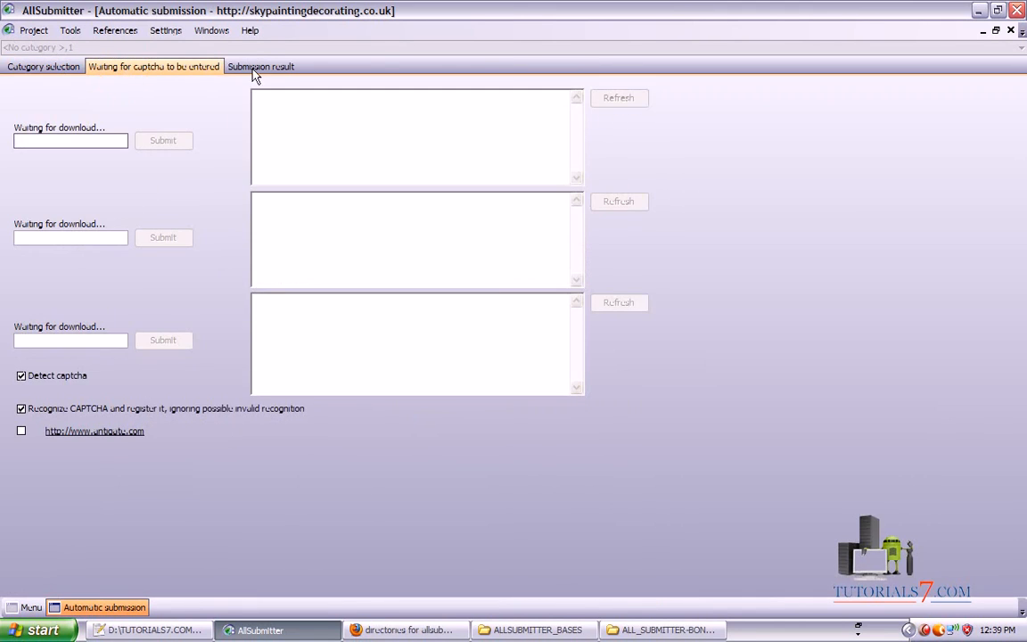
click(256, 69)
click(161, 68)
click(20, 408)
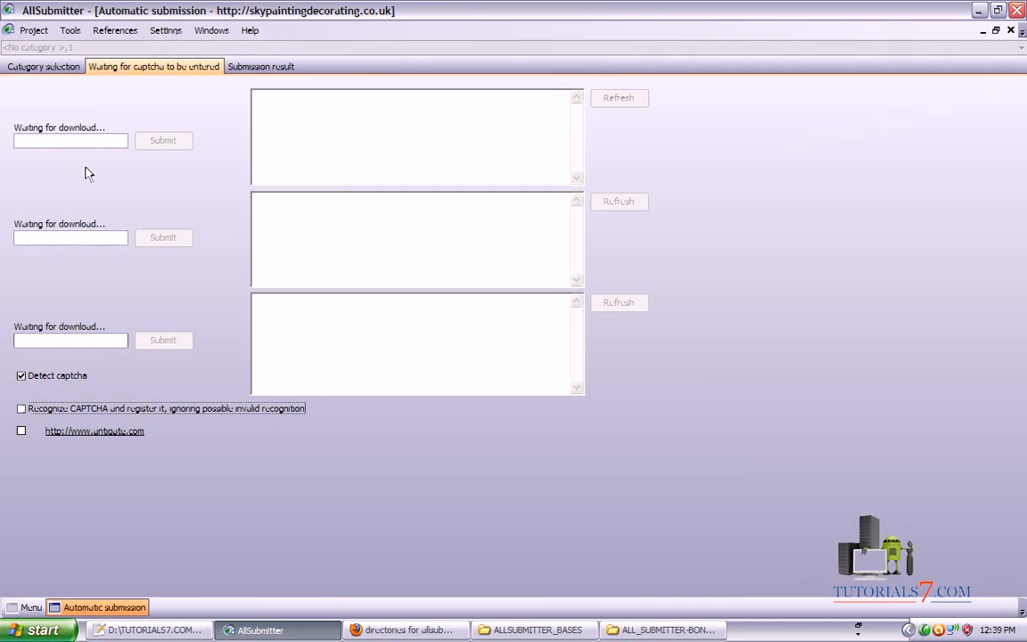
Review the failed and successful submission counts and list the nine successful submissions
click(46, 69)
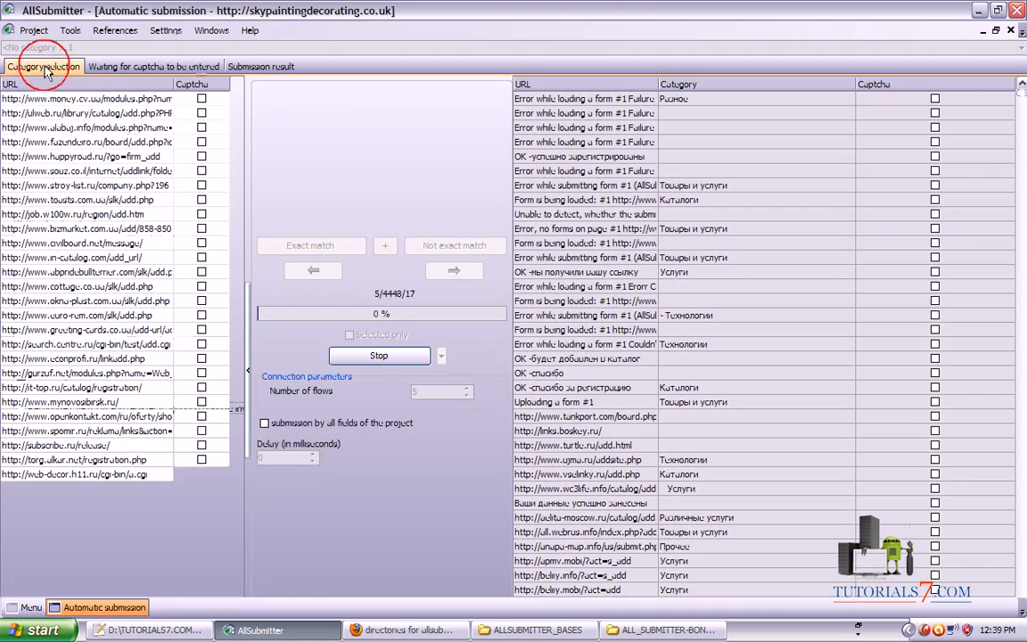
click(256, 70)
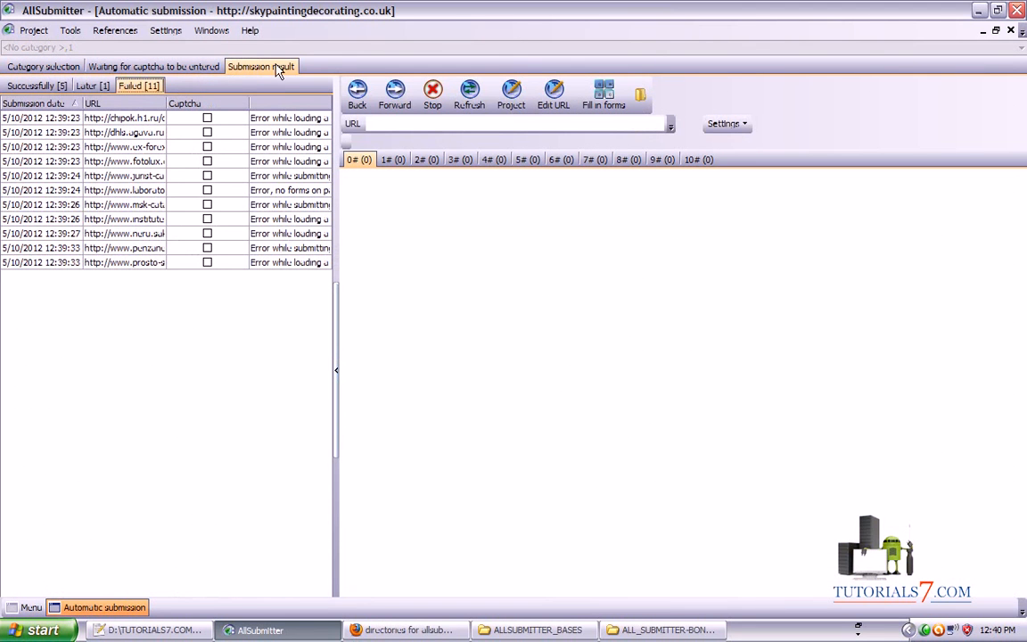
mouse_move(212, 413)
mouse_down()
mouse_move(174, 198)
mouse_move(187, 85)
mouse_move(141, 108)
mouse_up()
mouse_move(9, 96)
mouse_down()
mouse_move(84, 100)
mouse_move(60, 64)
mouse_up()
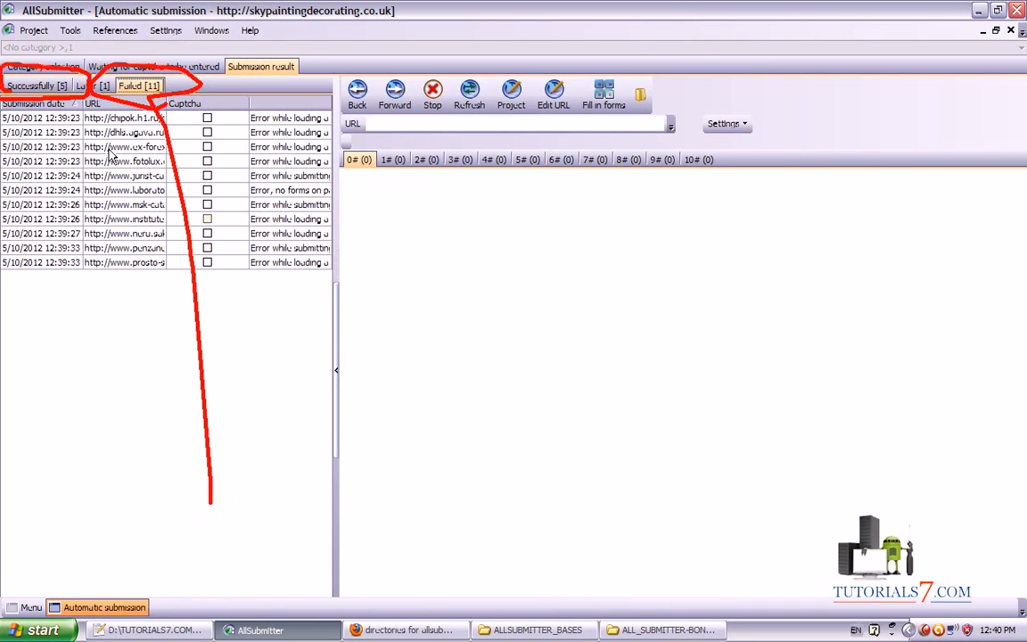
key(Escape)
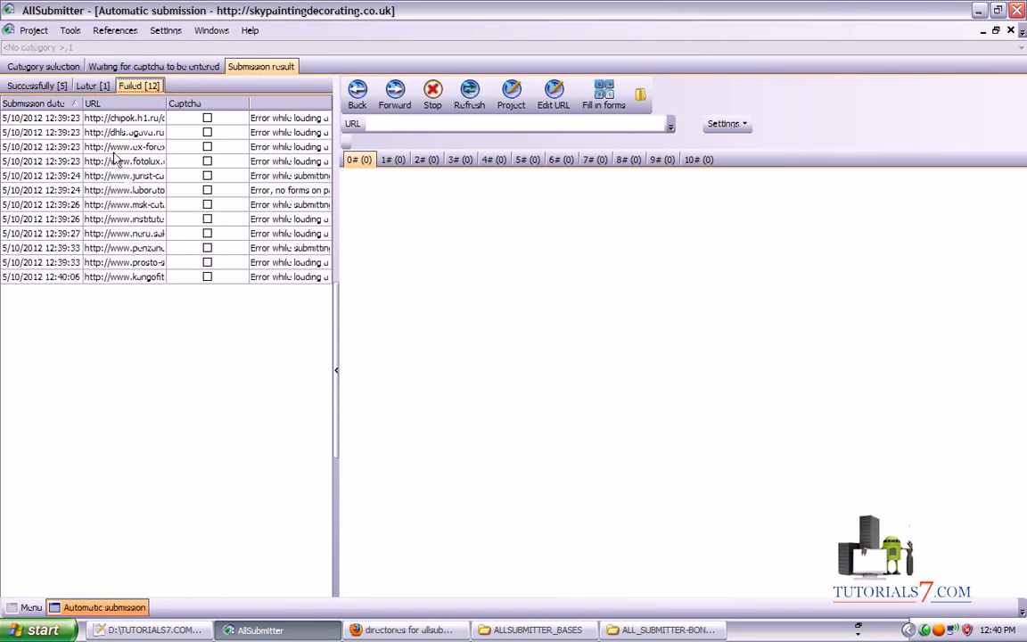
click(52, 86)
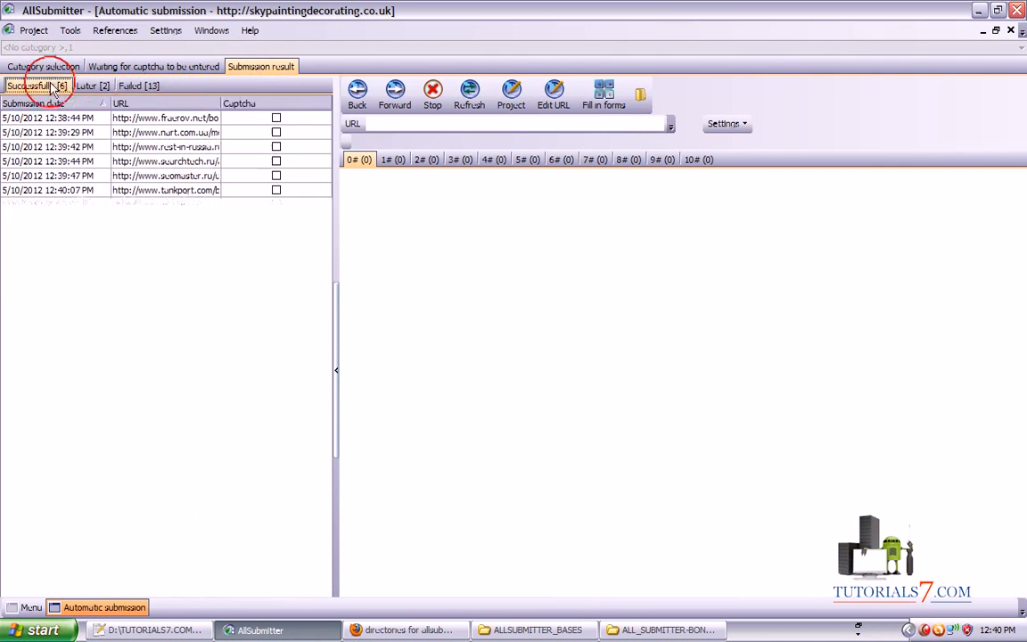
Cycle through captcha panels and results, ending on the site list at 1% progress
click(130, 68)
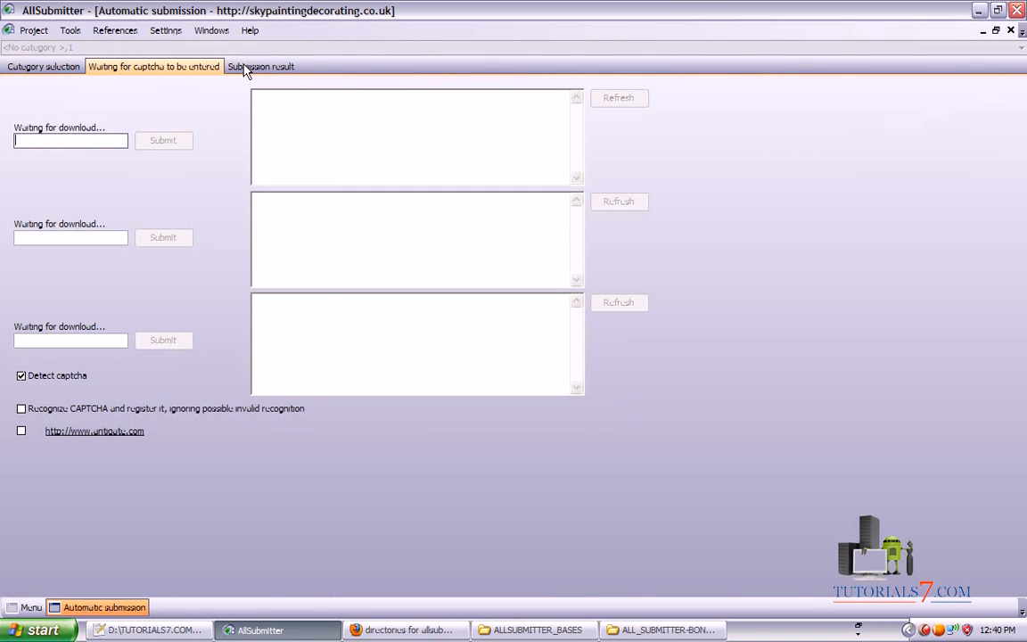
click(247, 68)
click(132, 67)
click(51, 68)
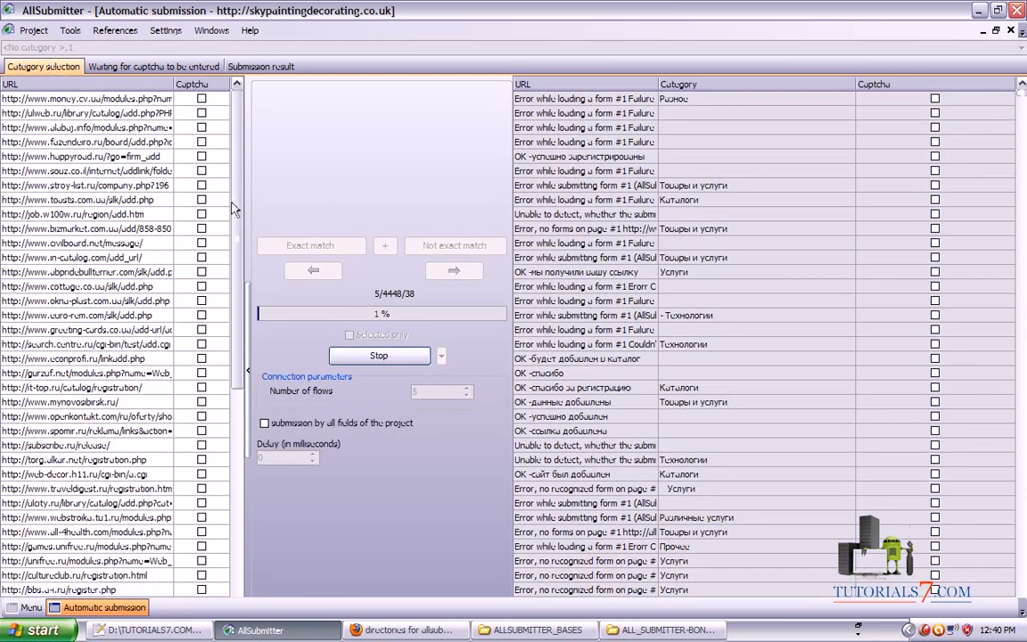
scroll(234, 208, down, 10)
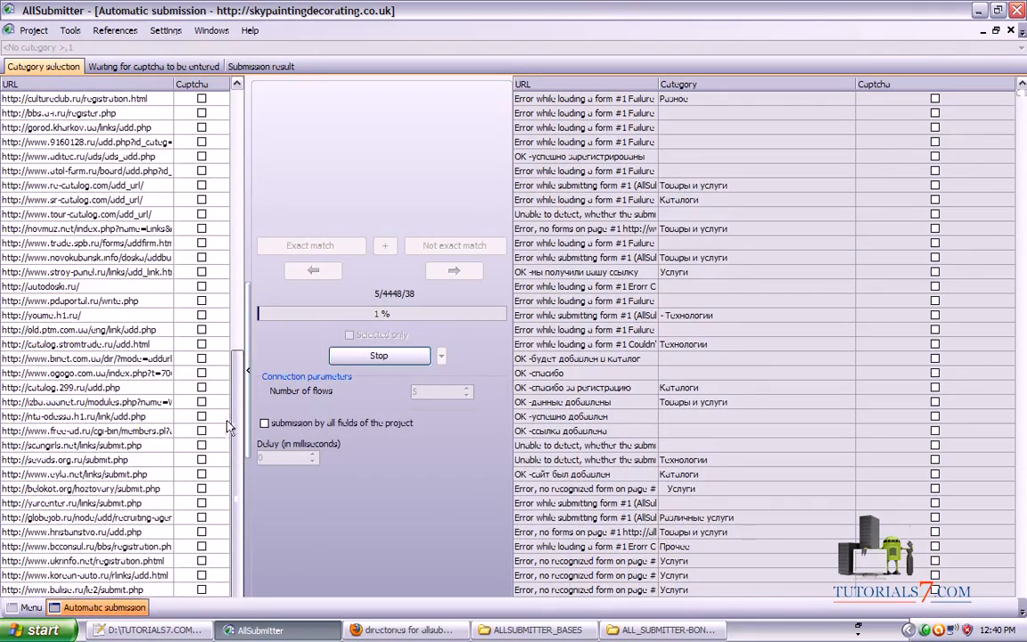
scroll(225, 497, up, 10)
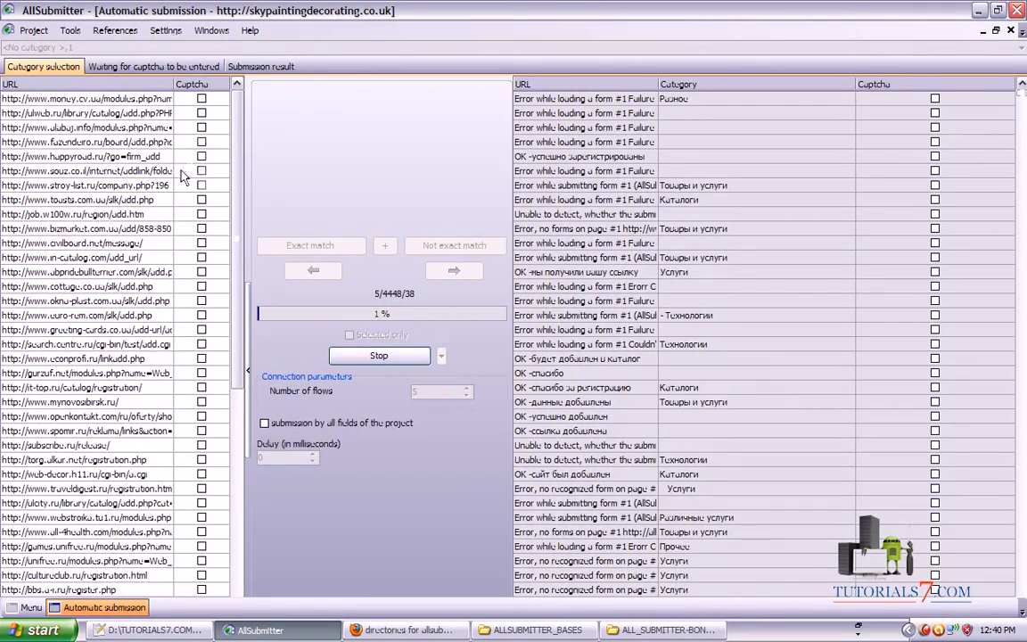
click(164, 67)
click(260, 67)
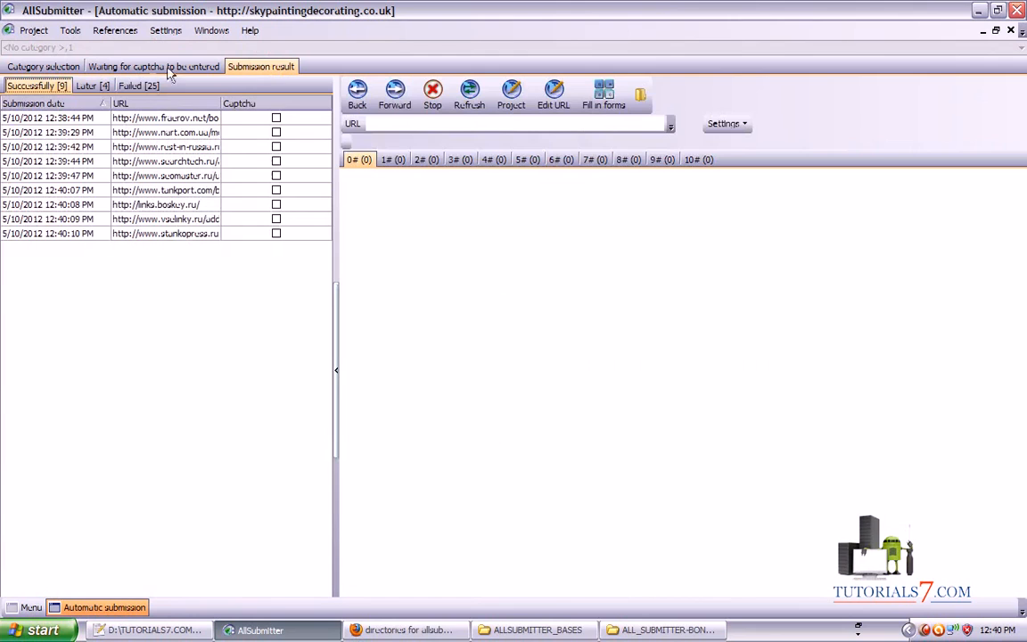
click(144, 68)
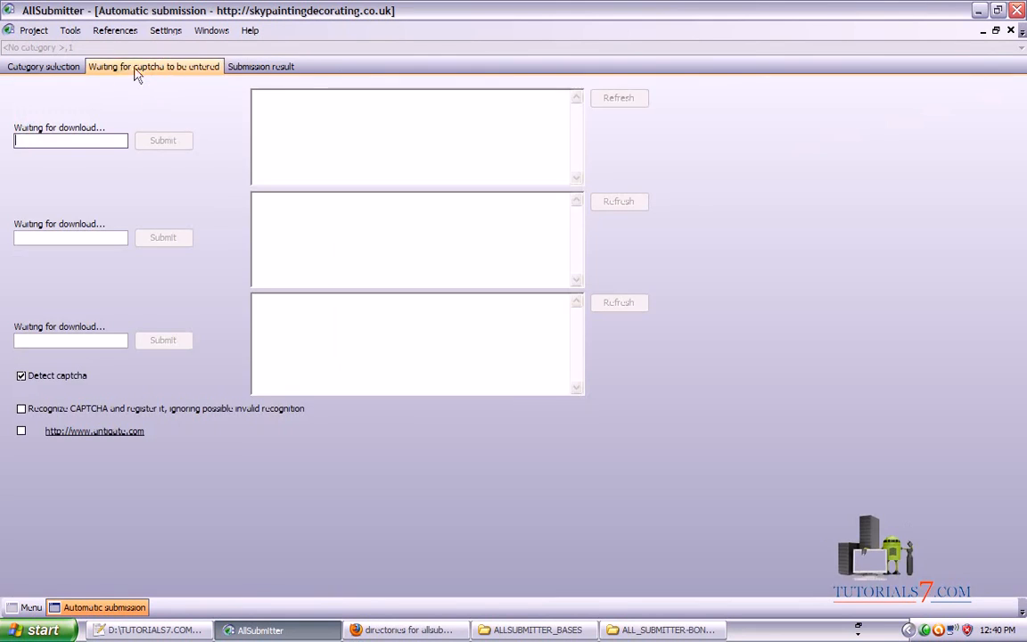
click(39, 65)
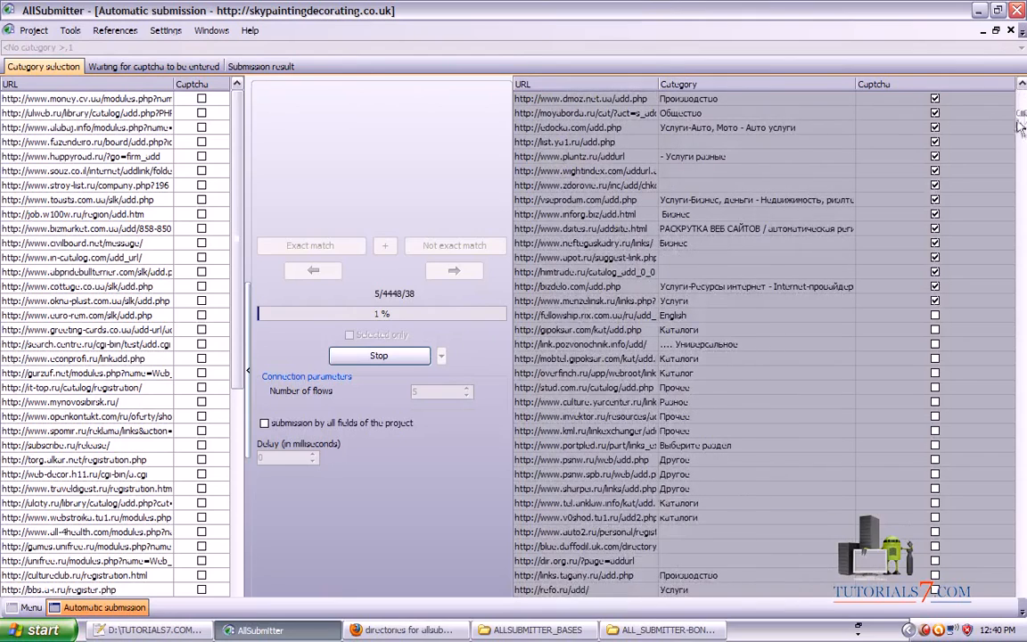
Highlight the sites needing captchas and check the captcha entry panels
mouse_move(923, 140)
mouse_down()
mouse_move(920, 232)
mouse_move(940, 300)
mouse_move(952, 152)
mouse_up()
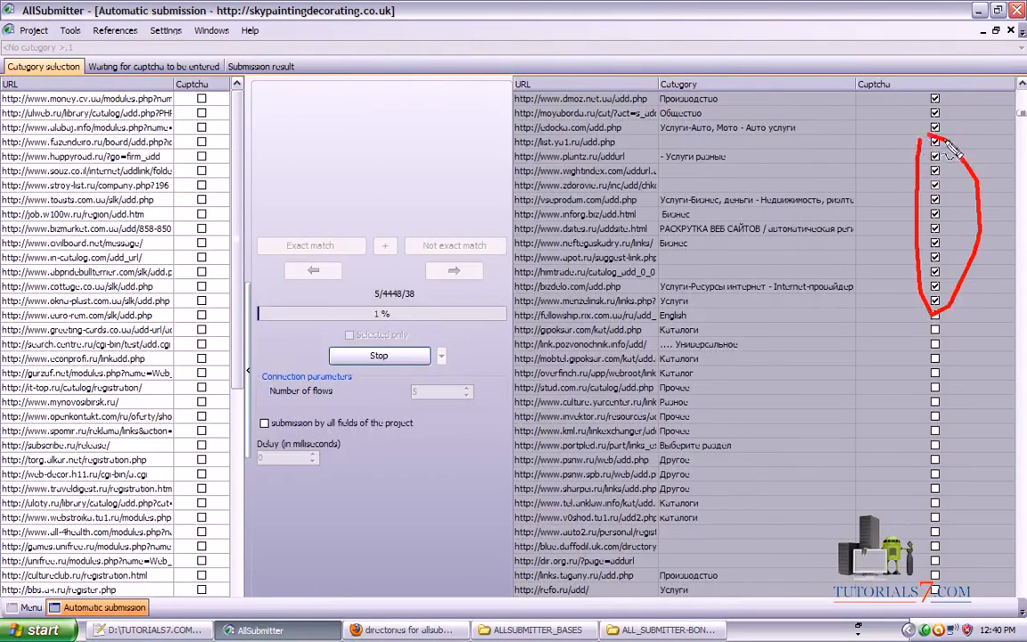
key(Escape)
mouse_move(1023, 114)
mouse_down()
mouse_move(1023, 94)
mouse_move(1024, 119)
mouse_up()
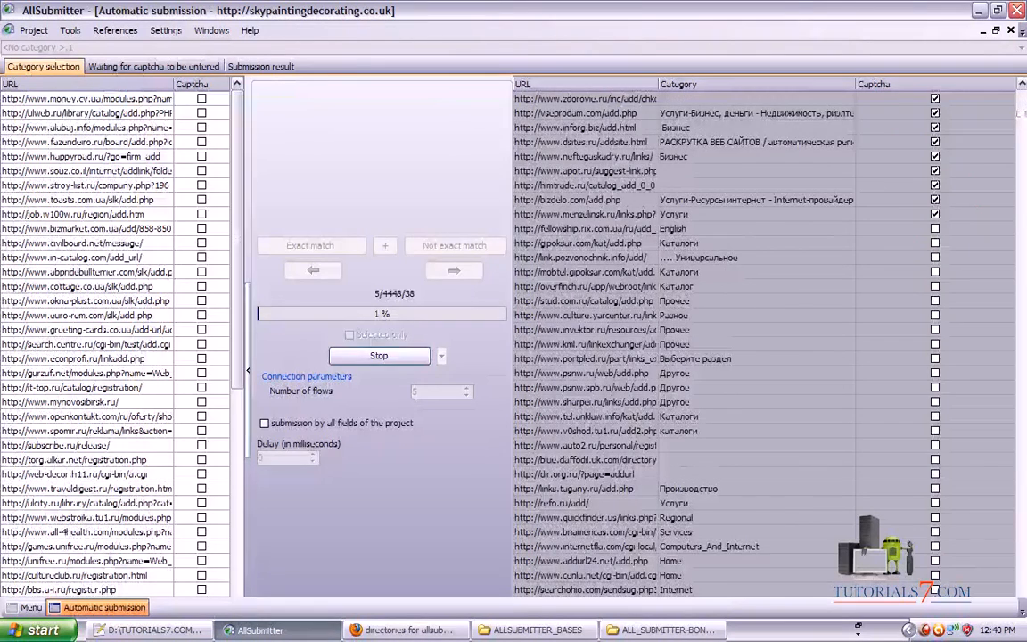
click(121, 66)
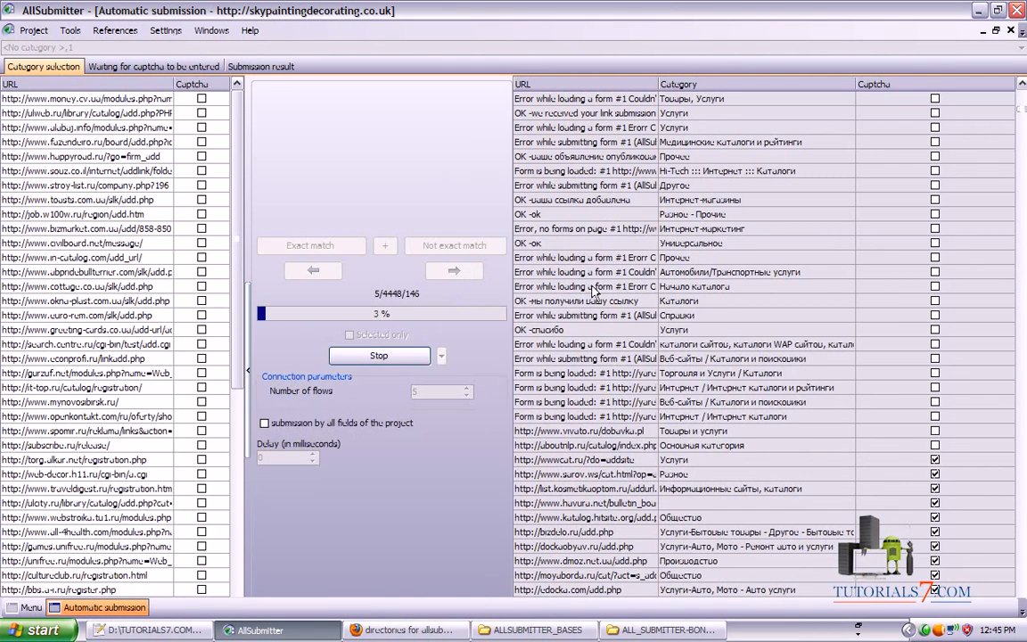
click(161, 69)
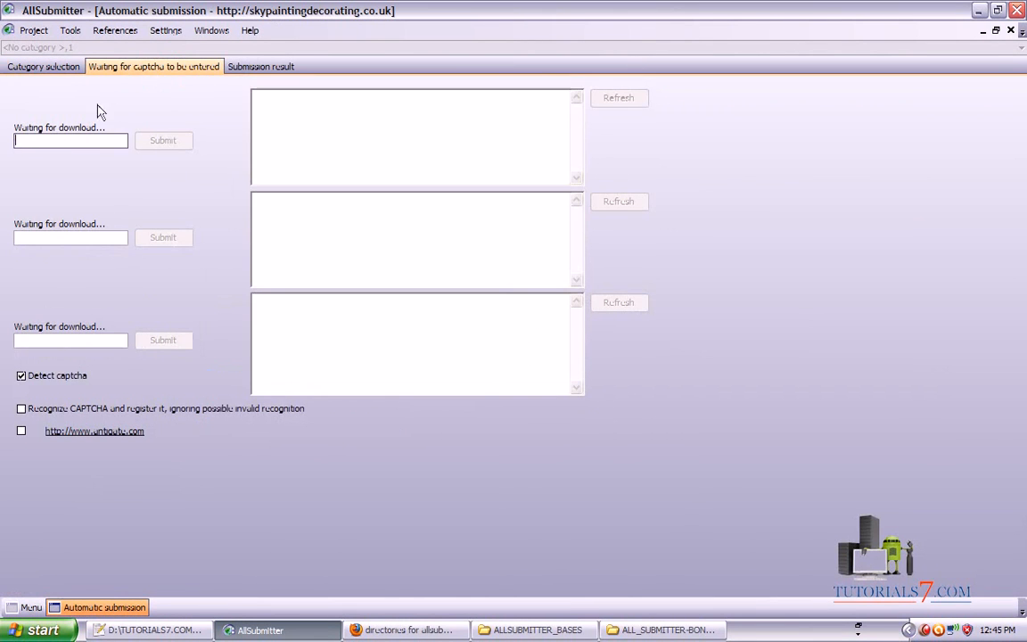
click(40, 69)
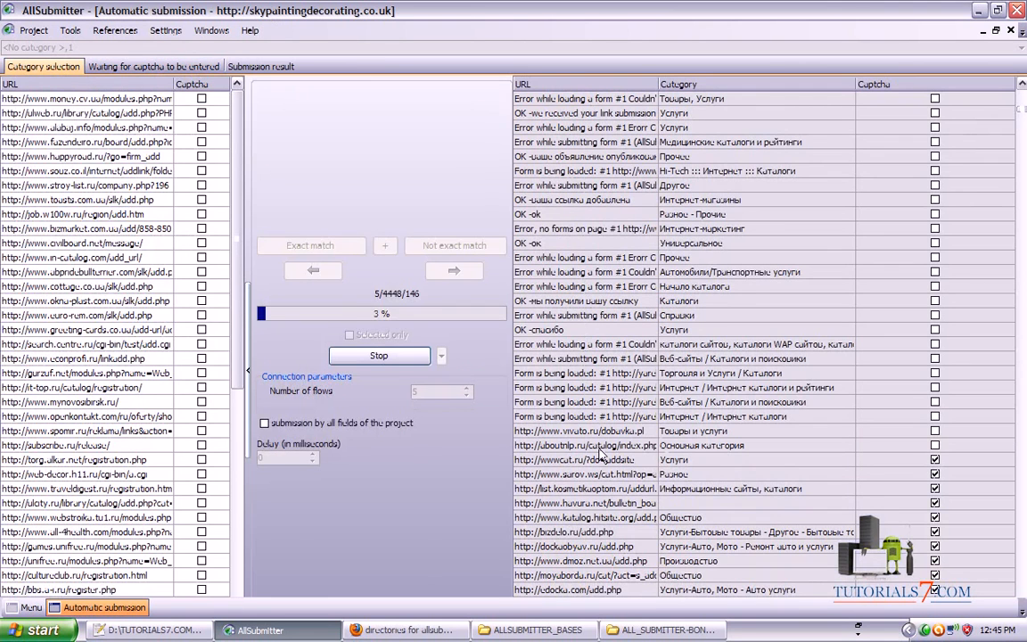
Check the 24 successful submissions, then return to the site list at 3% progress
click(261, 67)
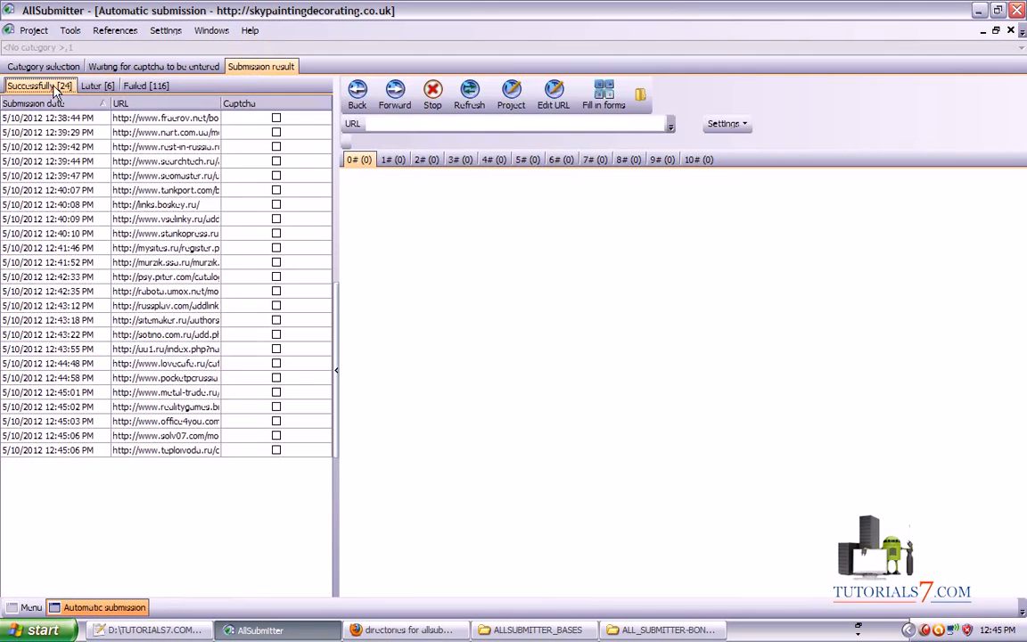
mouse_move(160, 533)
mouse_down()
mouse_move(71, 89)
mouse_move(9, 70)
mouse_move(20, 101)
mouse_move(89, 94)
mouse_move(112, 103)
mouse_move(177, 78)
mouse_move(189, 94)
mouse_up()
key(Escape)
click(133, 68)
click(29, 70)
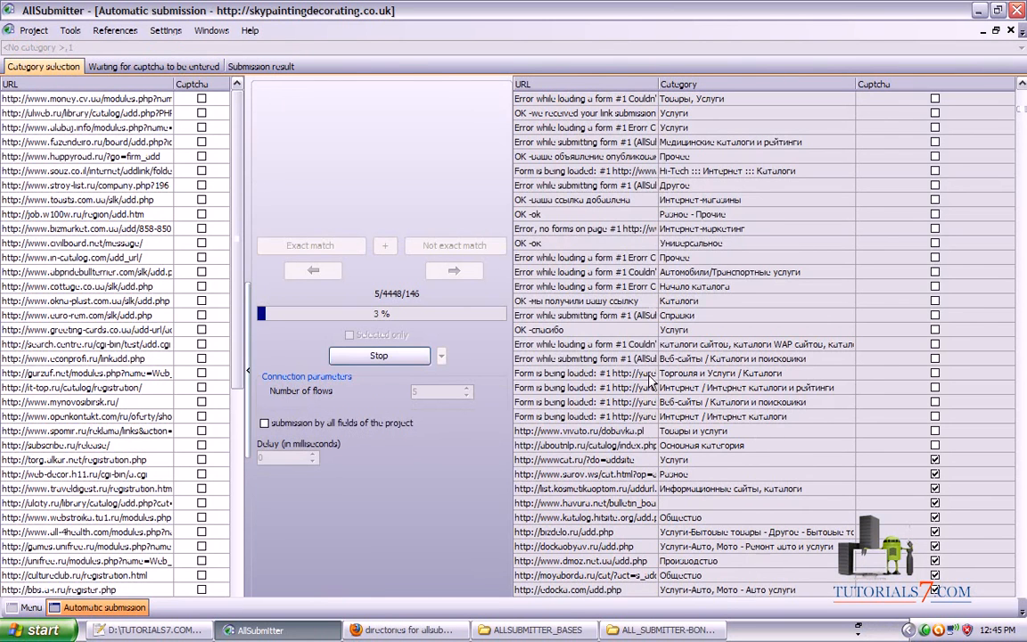
mouse_move(686, 278)
mouse_down()
mouse_move(847, 419)
mouse_move(928, 473)
mouse_move(933, 457)
mouse_up()
key(Escape)
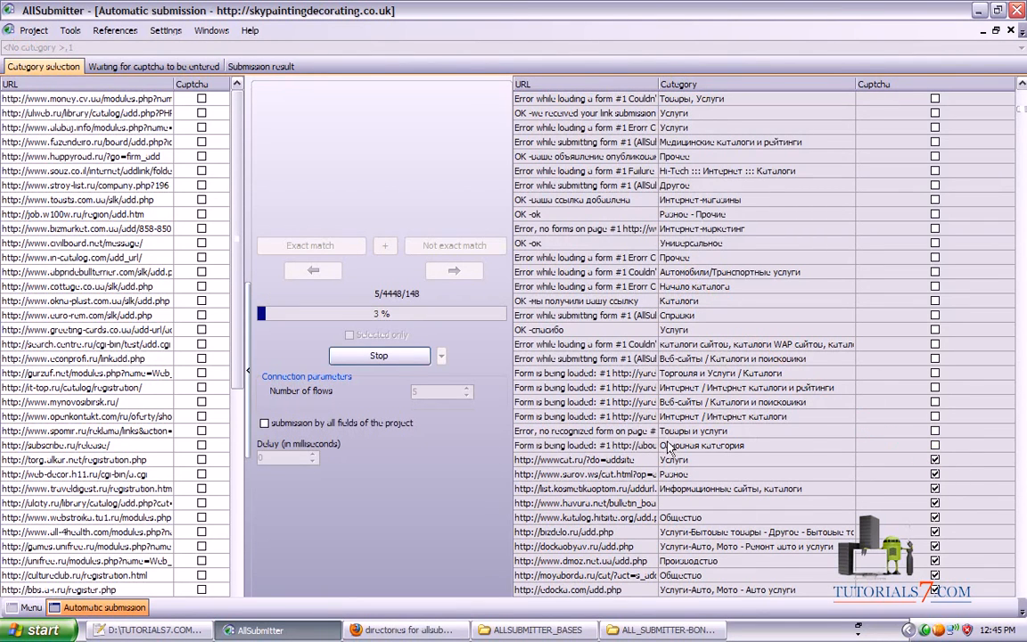
drag(696, 460, 914, 461)
key(Escape)
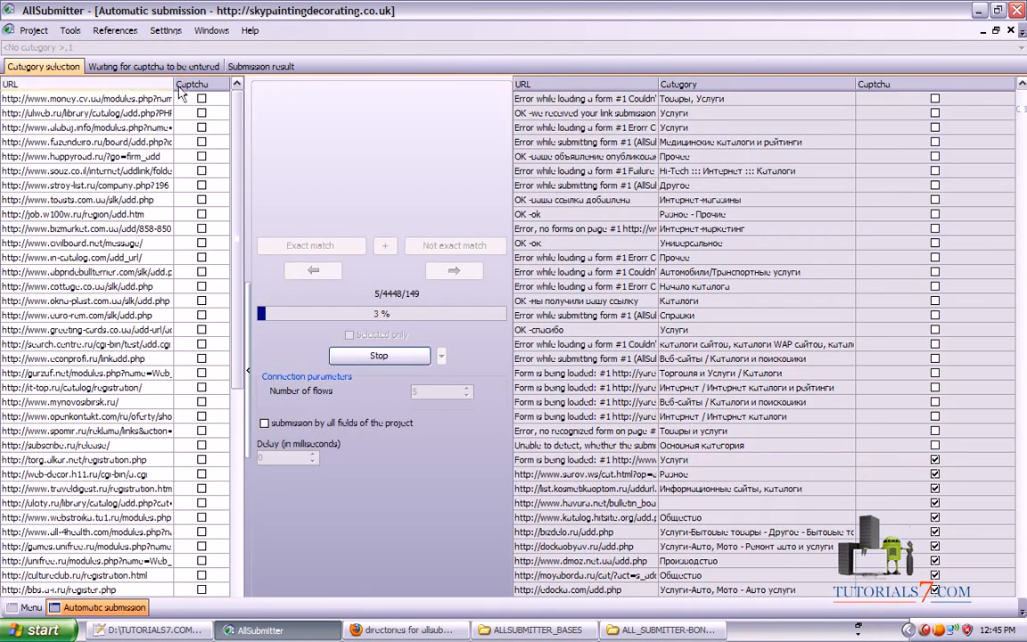
From the captcha queue, enter and send the first site's captcha, then send the second's recognised text
click(152, 66)
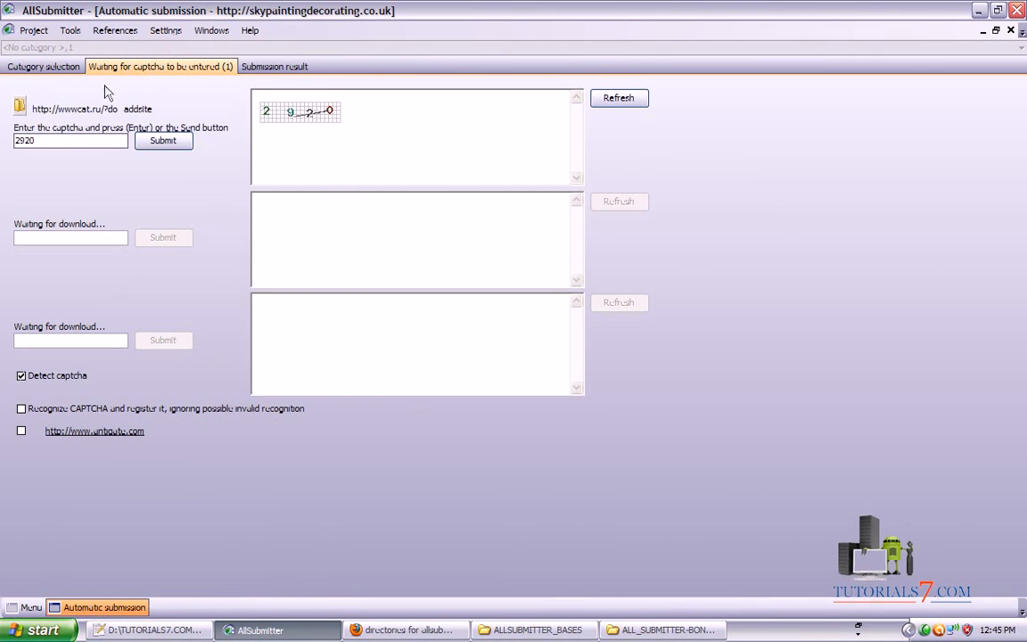
mouse_move(147, 567)
mouse_down()
mouse_move(39, 159)
mouse_move(3, 124)
mouse_move(47, 172)
mouse_up()
key(Escape)
click(159, 143)
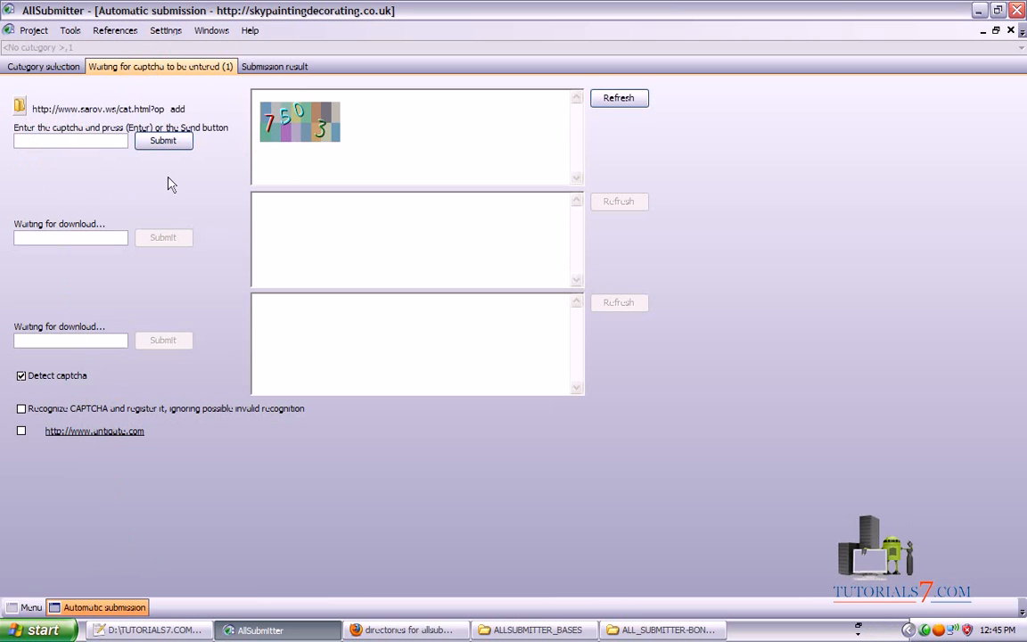
click(49, 139)
text(7503)
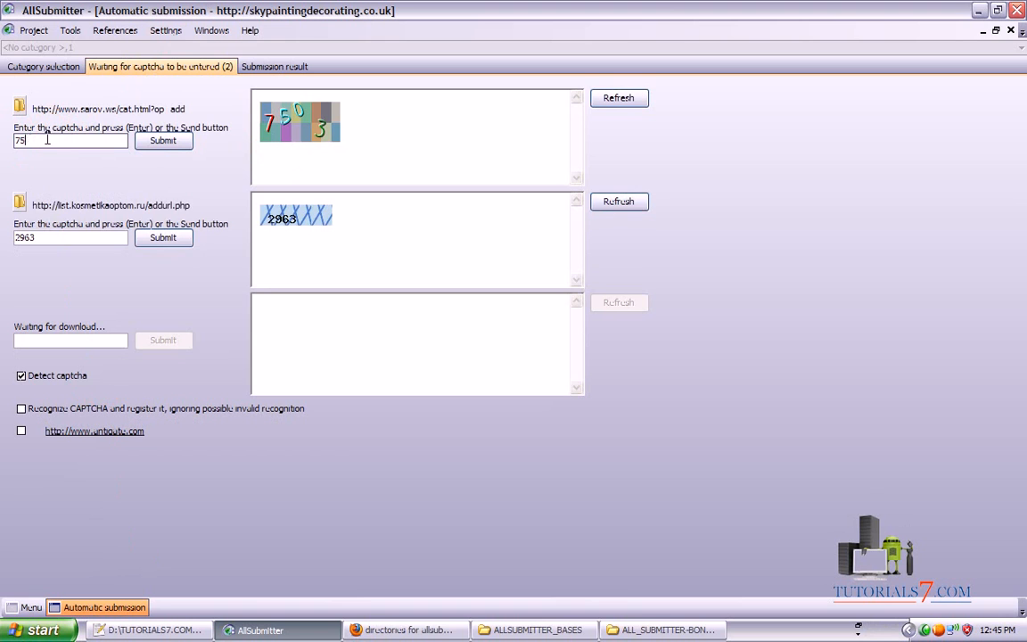
click(166, 142)
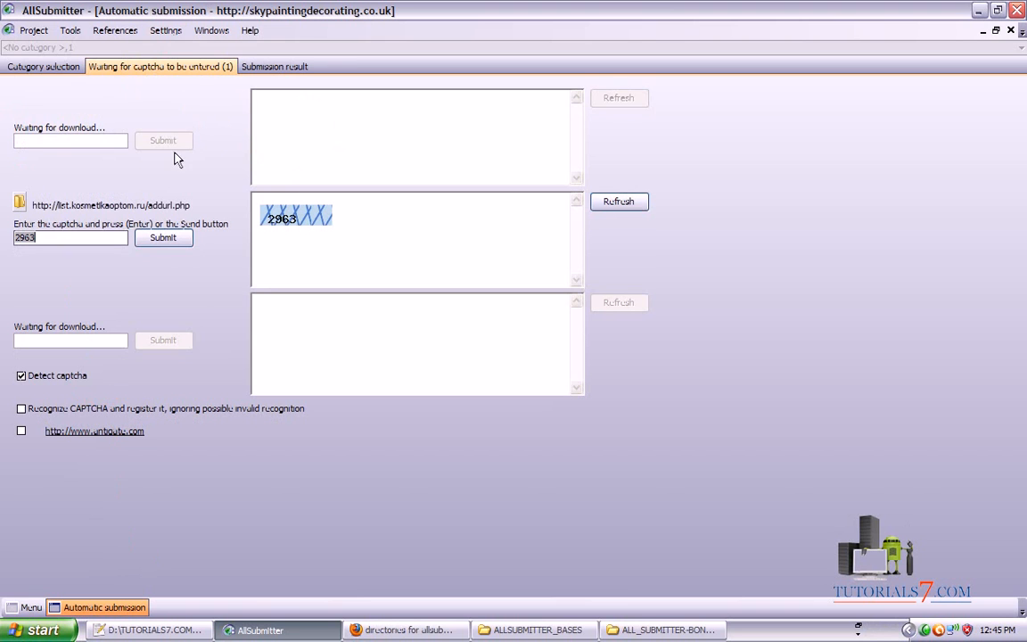
click(161, 237)
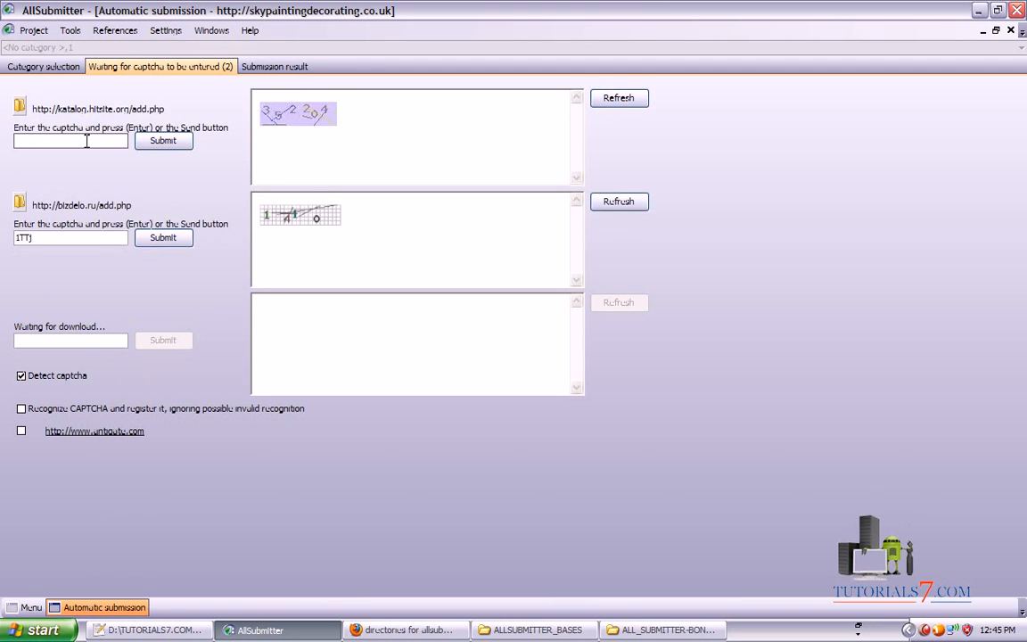
Type and send new captchas for the first, second and third sites, replacing wrong recognised text
text(3522)
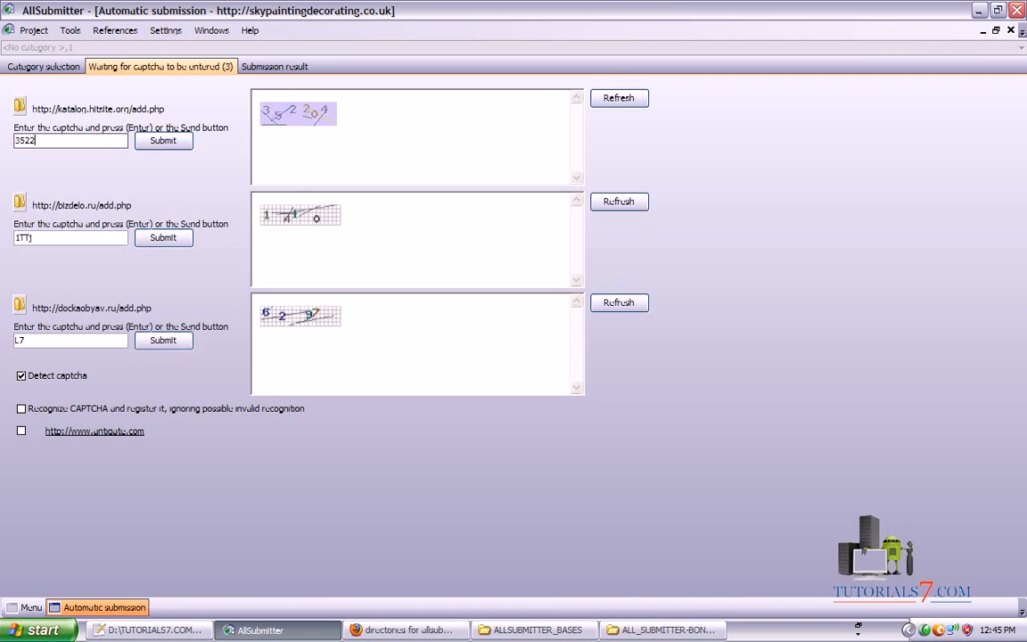
text(04)
click(154, 140)
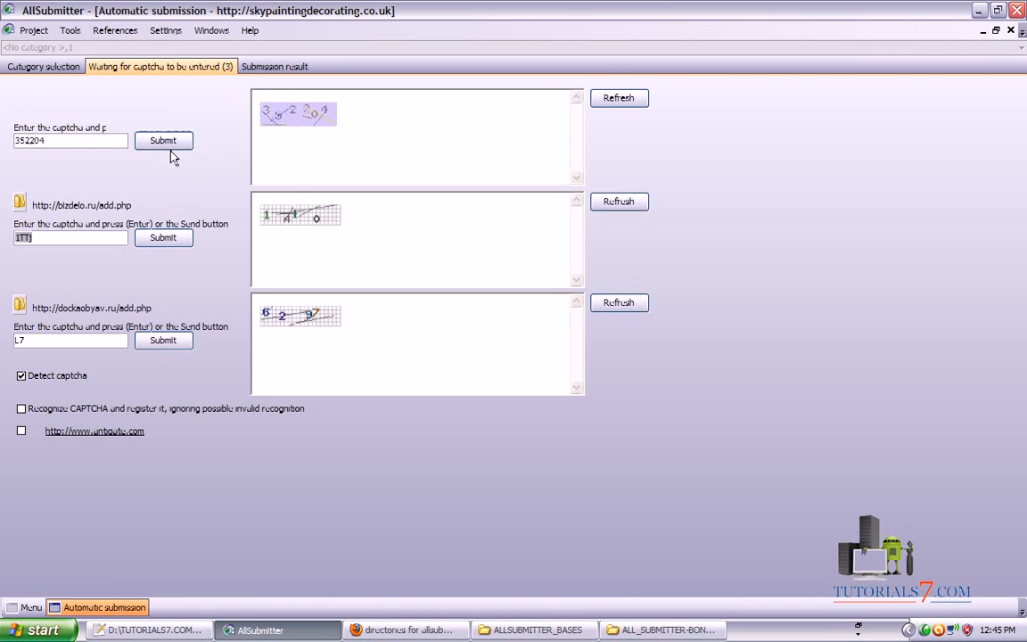
double_click(79, 237)
text(1)
text(41)
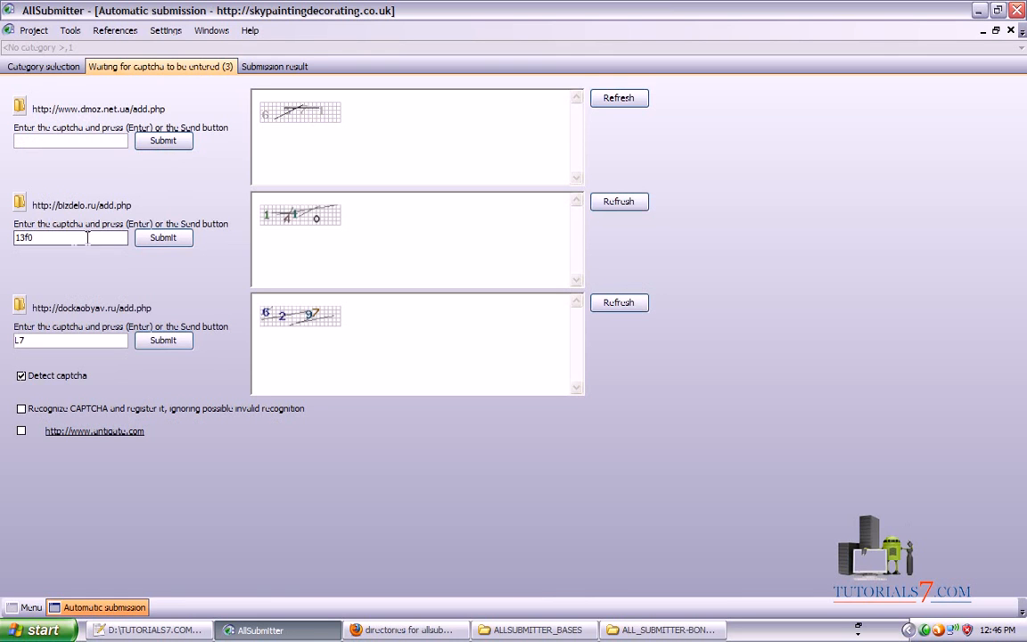
click(158, 239)
double_click(81, 341)
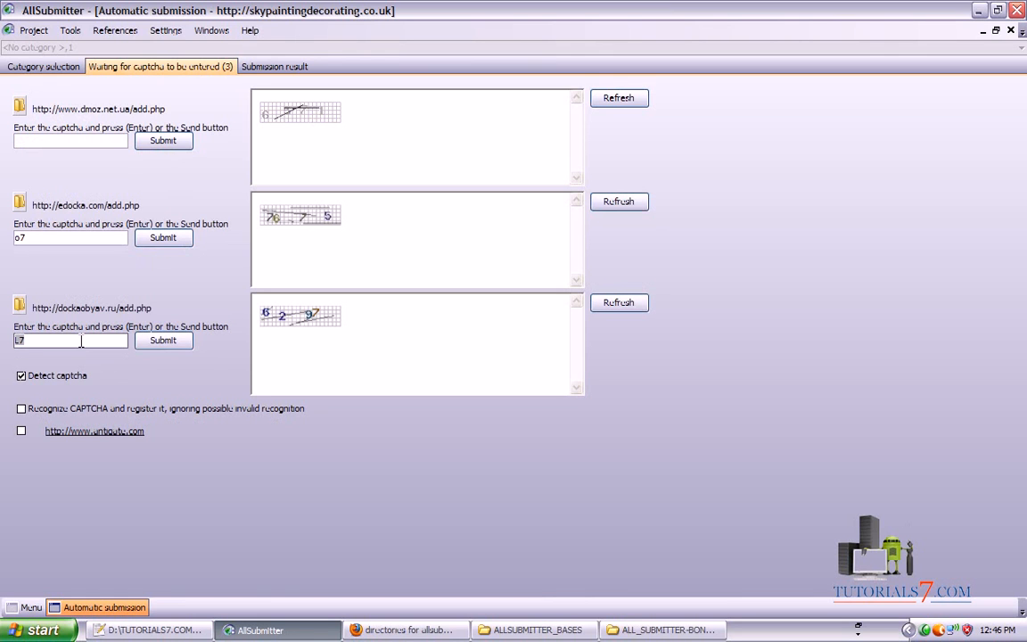
text(6297)
click(163, 340)
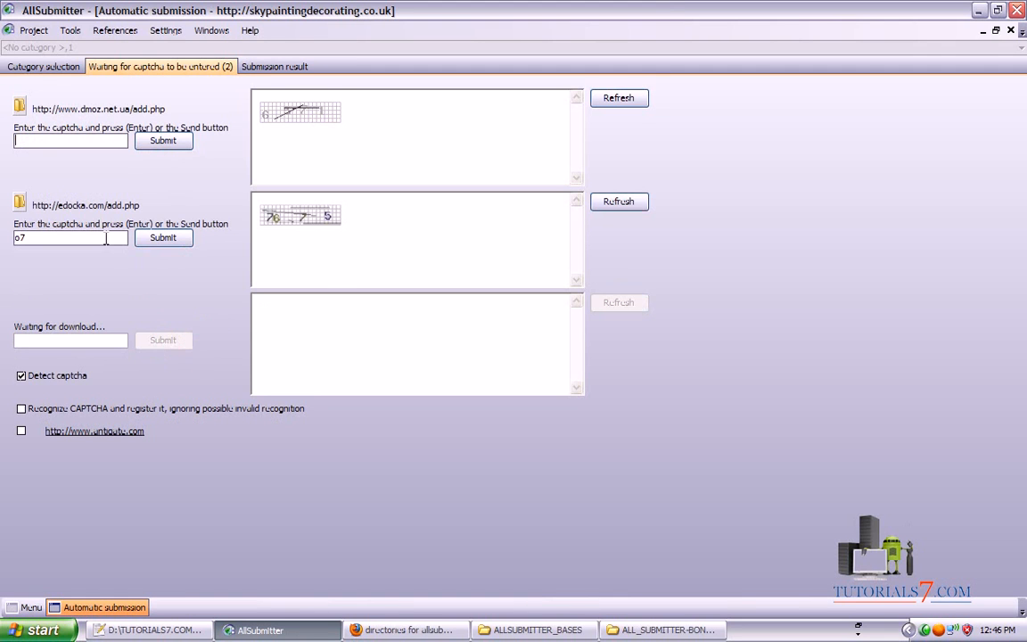
Correct and resend the second site's captcha and submit the first site's captcha
drag(85, 236, 1, 239)
text(7675)
click(164, 237)
click(55, 140)
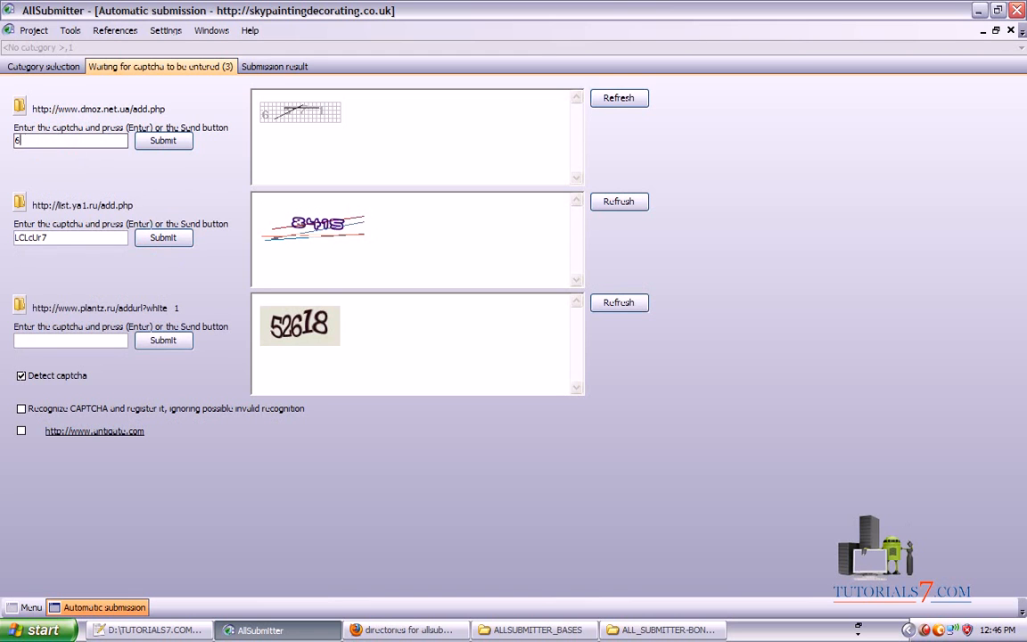
click(163, 140)
double_click(83, 237)
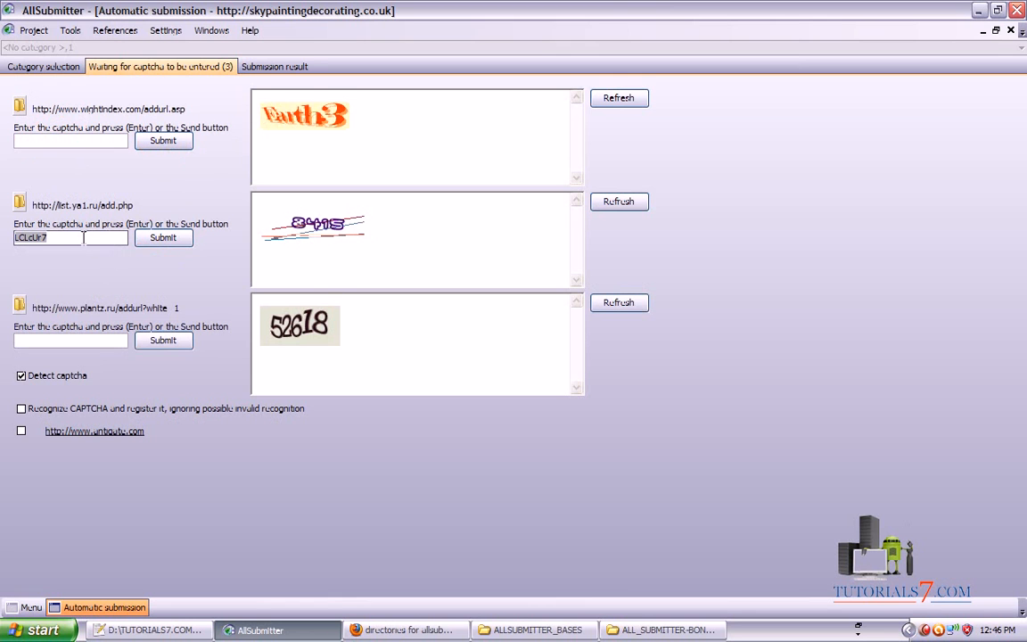
text(841)
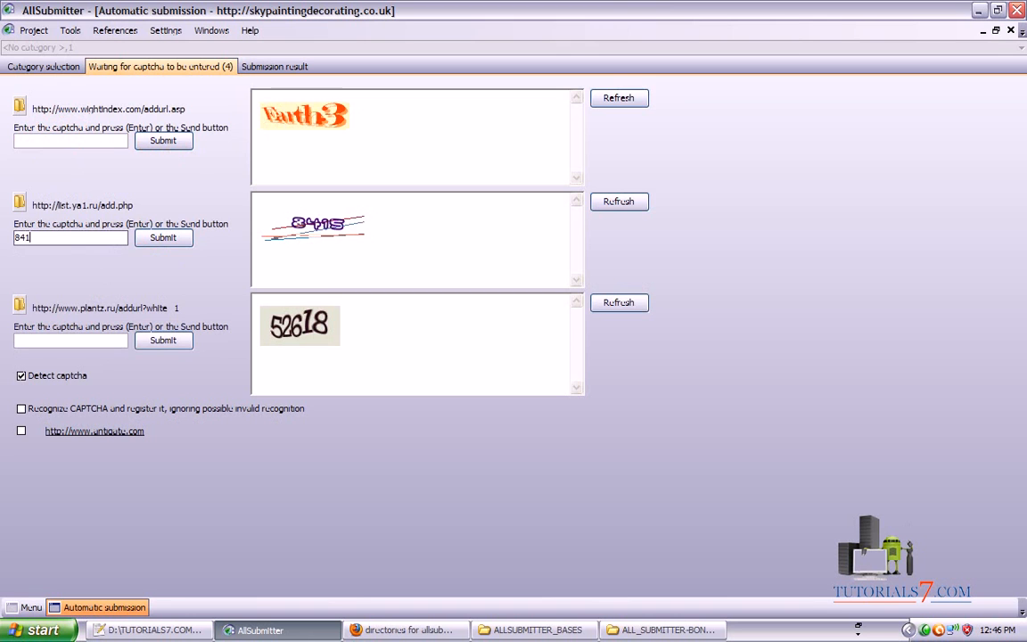
text(5)
click(179, 242)
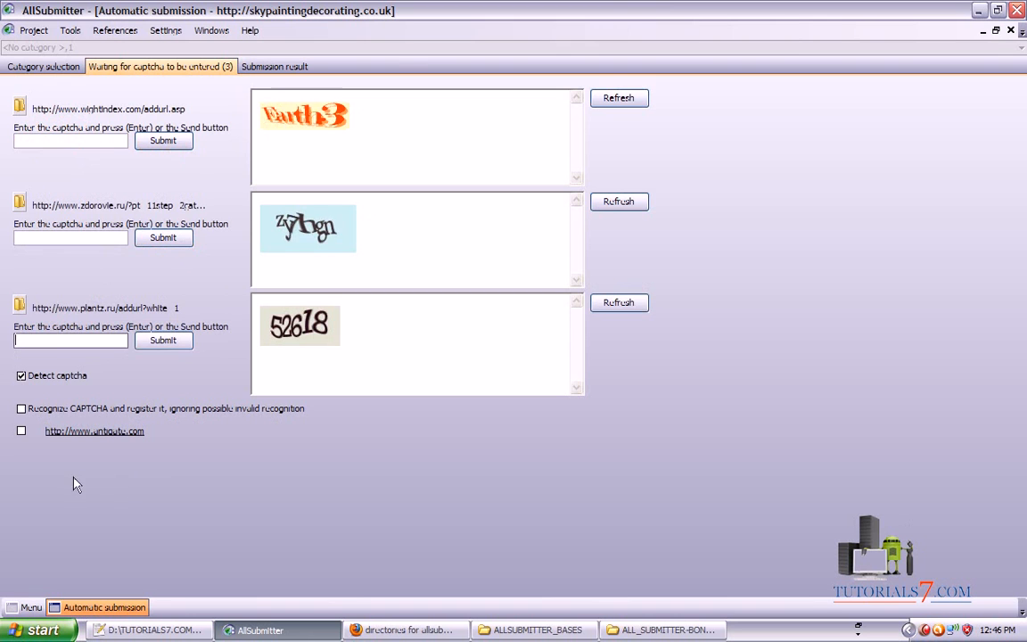
Type the third site's captcha characters and submit it
mouse_move(22, 457)
mouse_down()
mouse_move(200, 451)
mouse_move(26, 416)
mouse_move(14, 438)
mouse_up()
key(Escape)
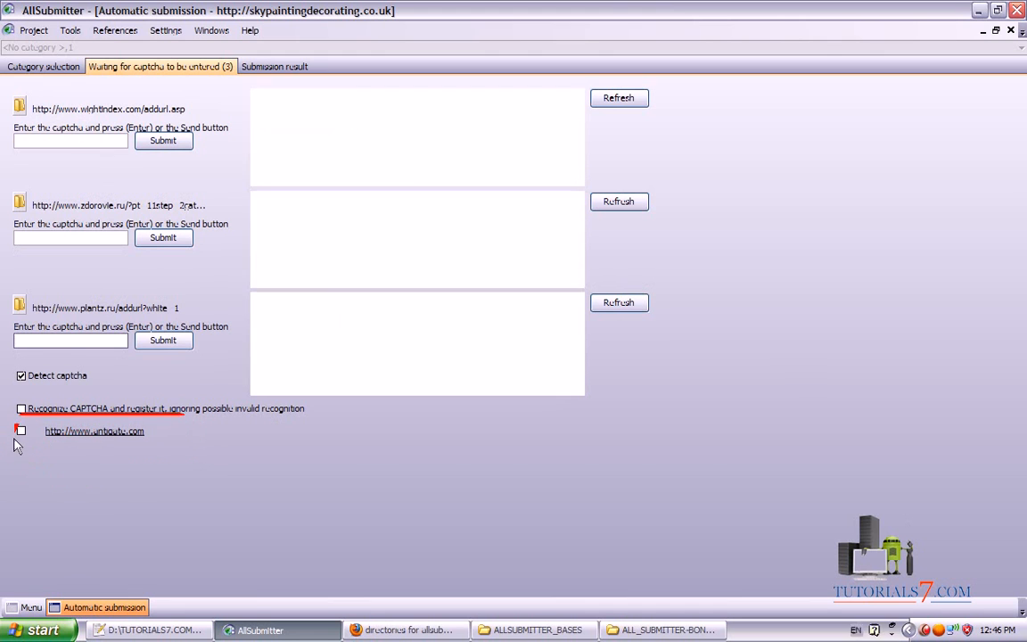
click(40, 343)
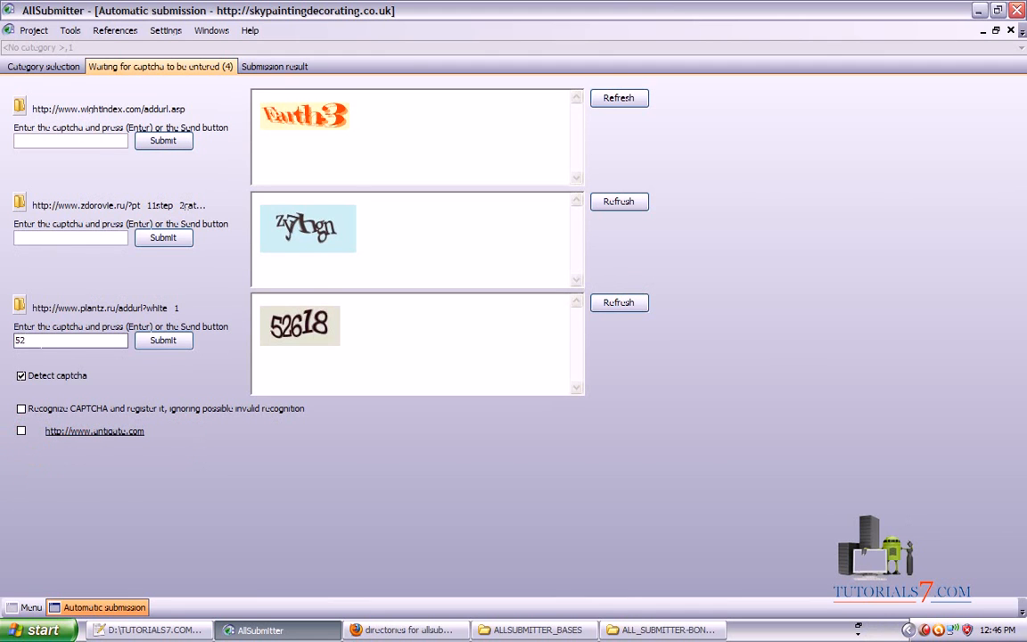
text(52618)
click(163, 339)
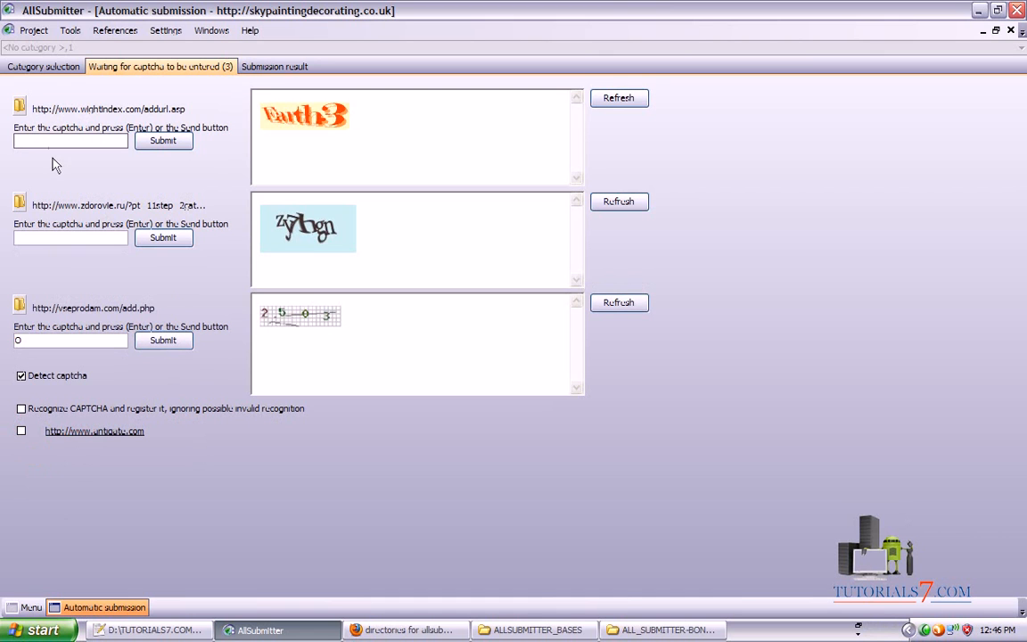
click(43, 67)
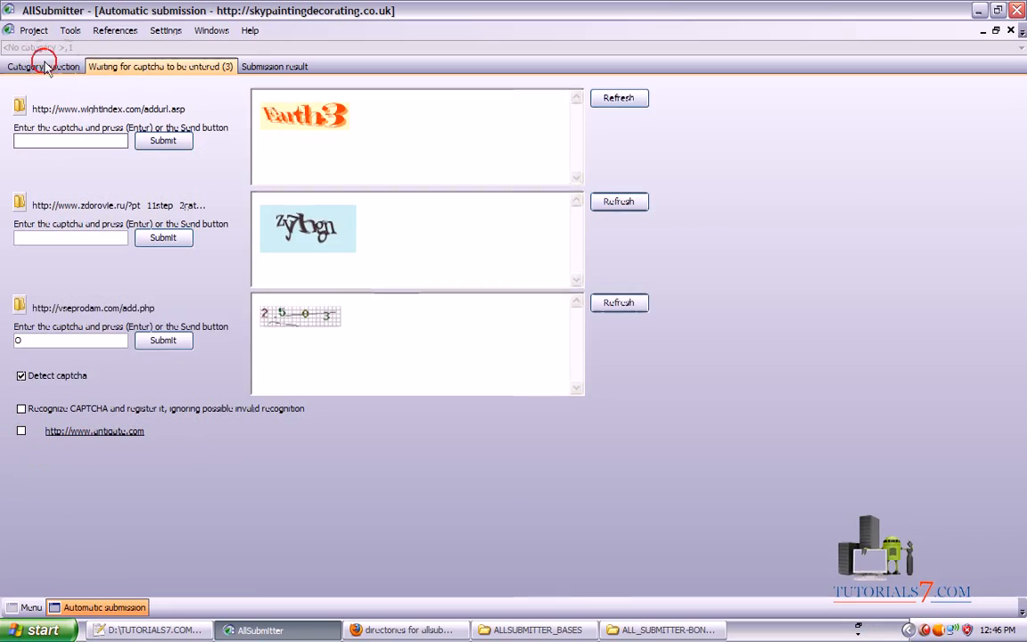
Check submission results (32 successful, 8 postponed, 127 failed) and the four waiting captchas
click(267, 67)
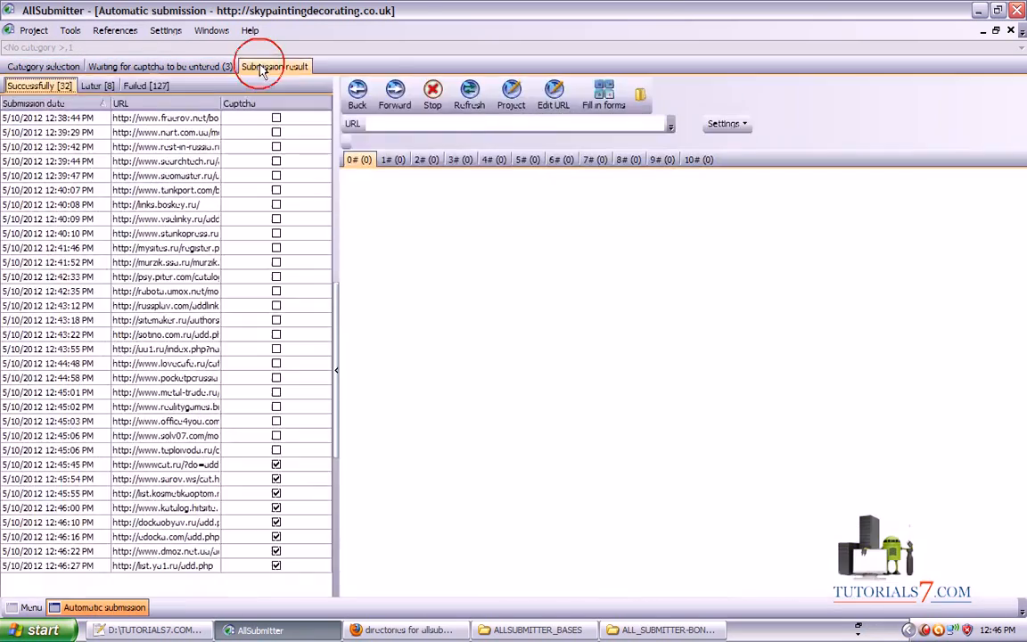
click(150, 70)
click(42, 67)
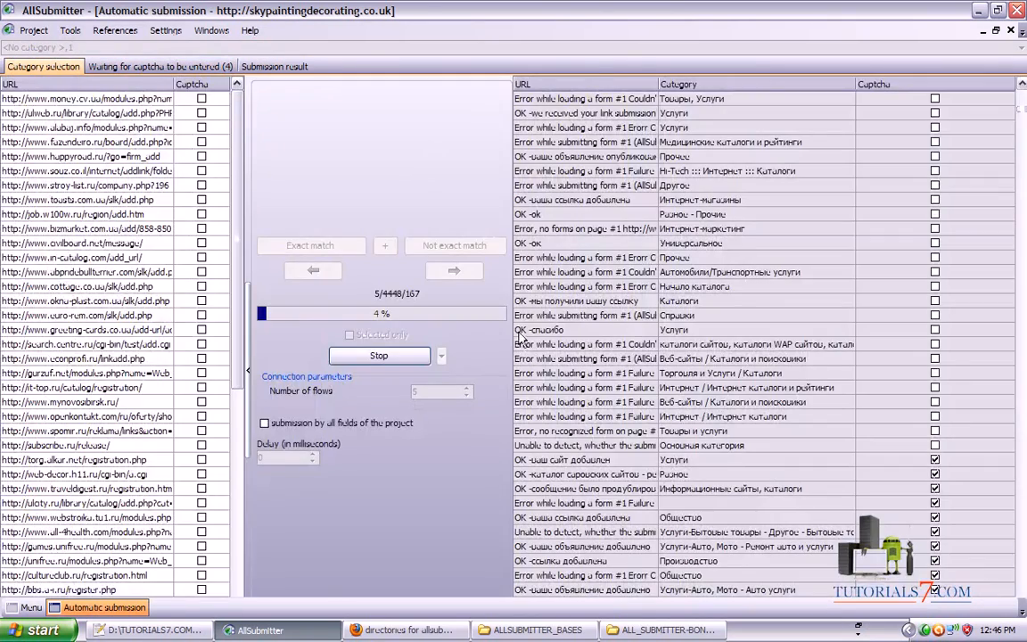
click(267, 67)
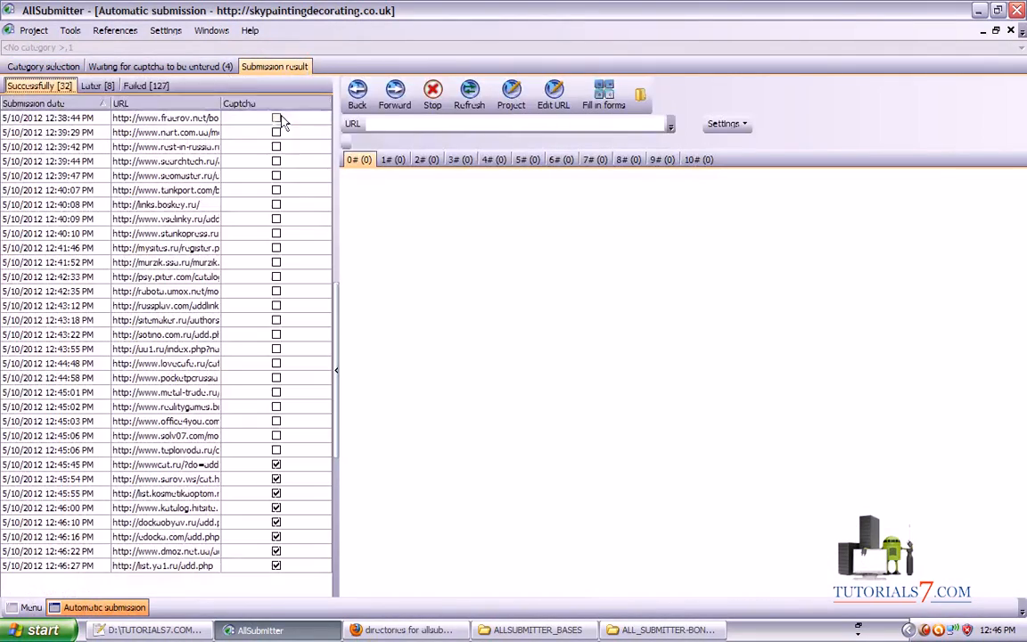
click(164, 69)
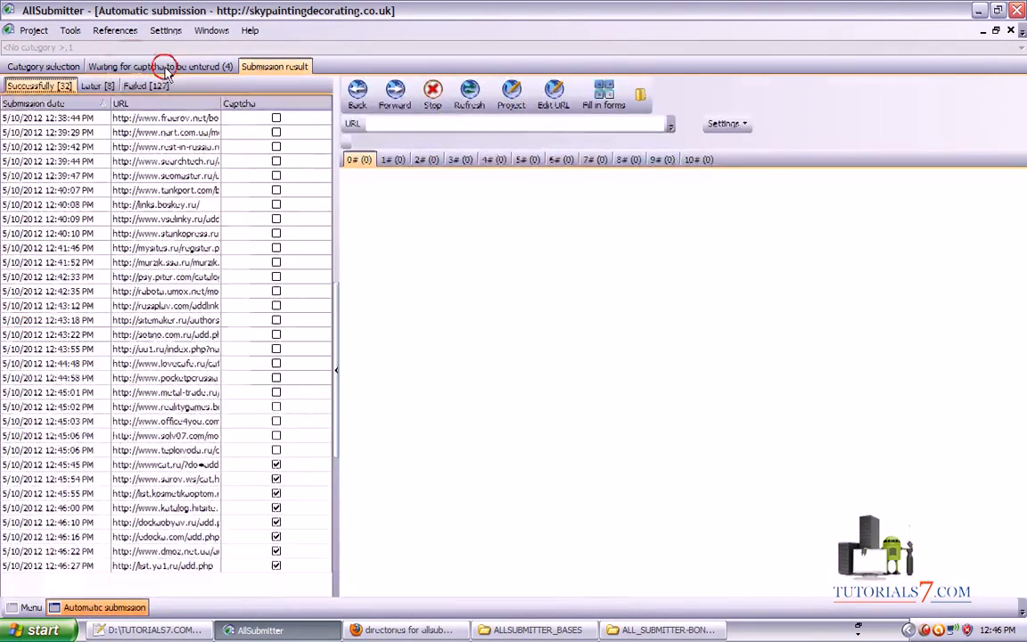
click(40, 66)
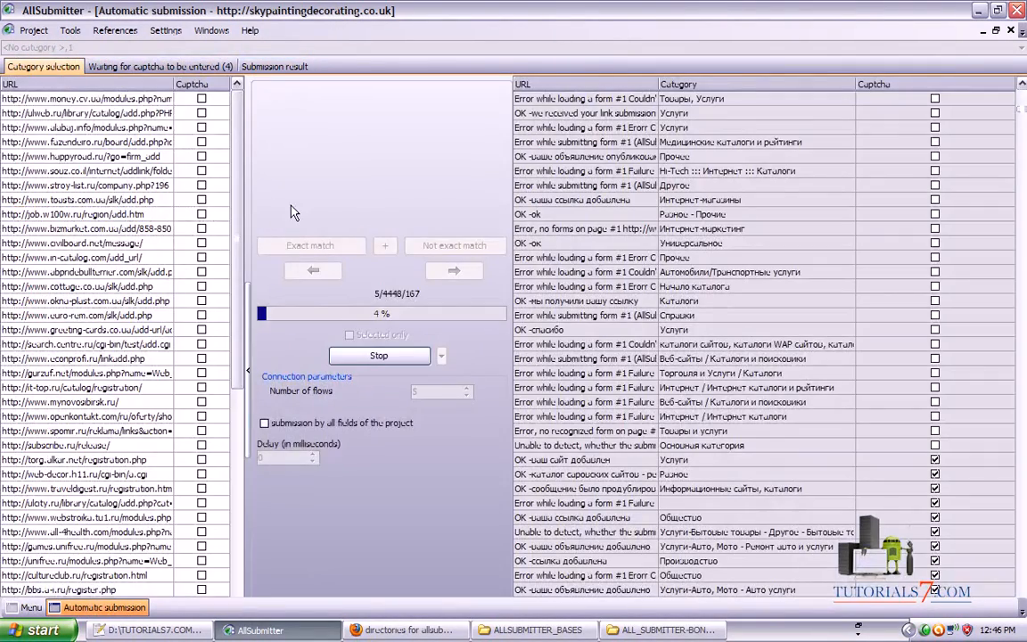